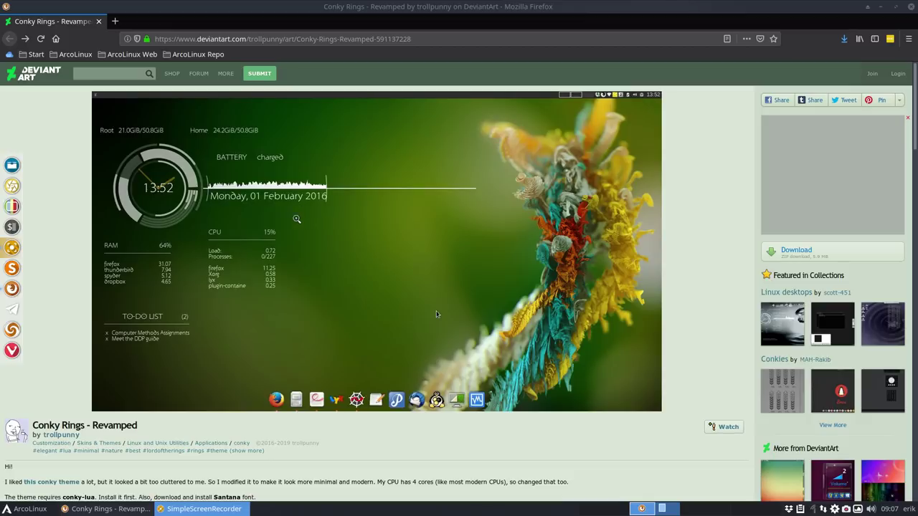
# Read the Conky Rings - Revamped page, including its requirements, the list of modifications and the author's setup.
pyautogui.click(86, 327)
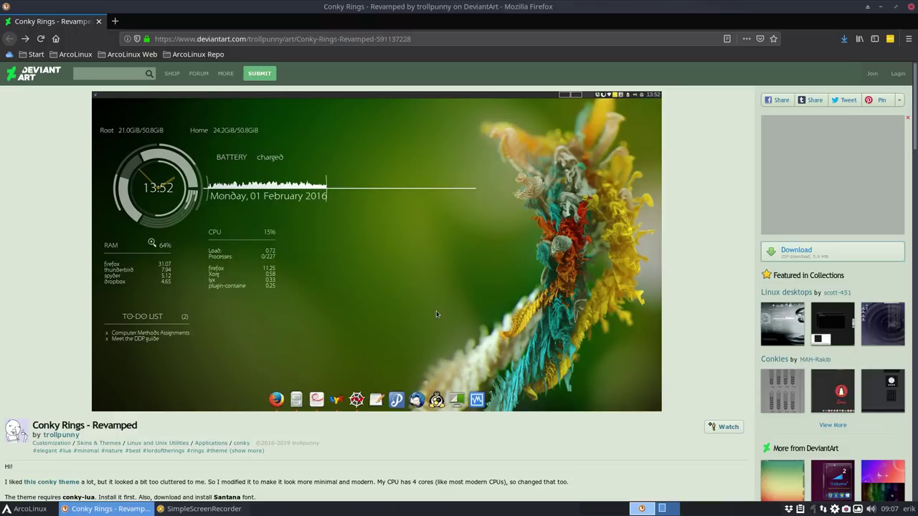
pyautogui.scroll(-5, 54, 355)
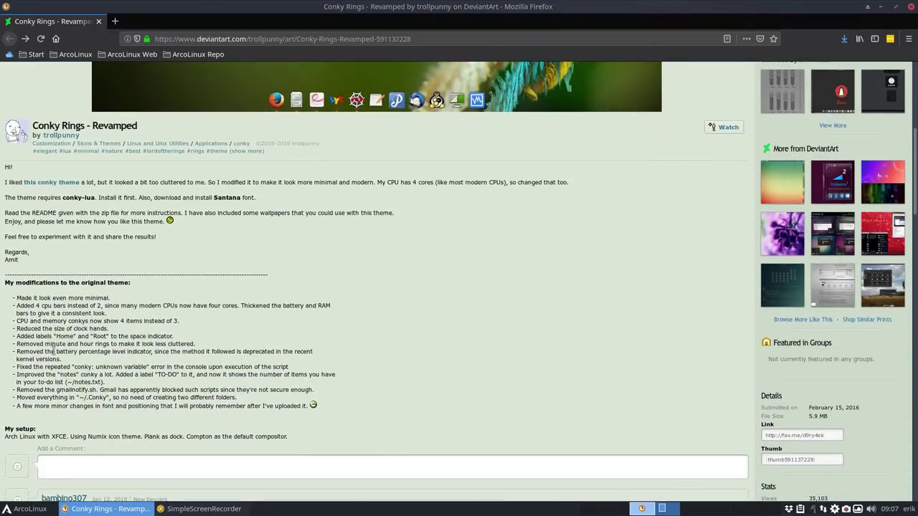
pyautogui.scroll(-1, 54, 352)
pyautogui.scroll(-3, 53, 351)
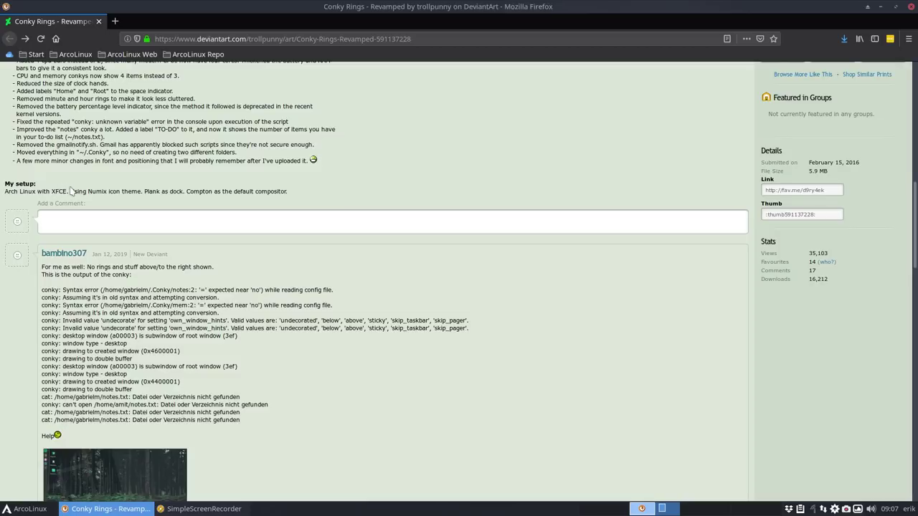
pyautogui.moveTo(69, 191); pyautogui.dragTo(4, 175)
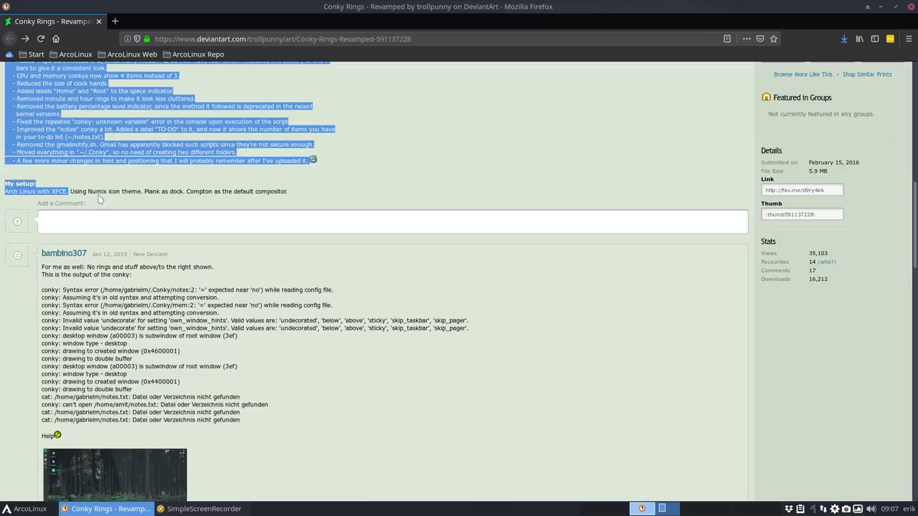
pyautogui.click(98, 199)
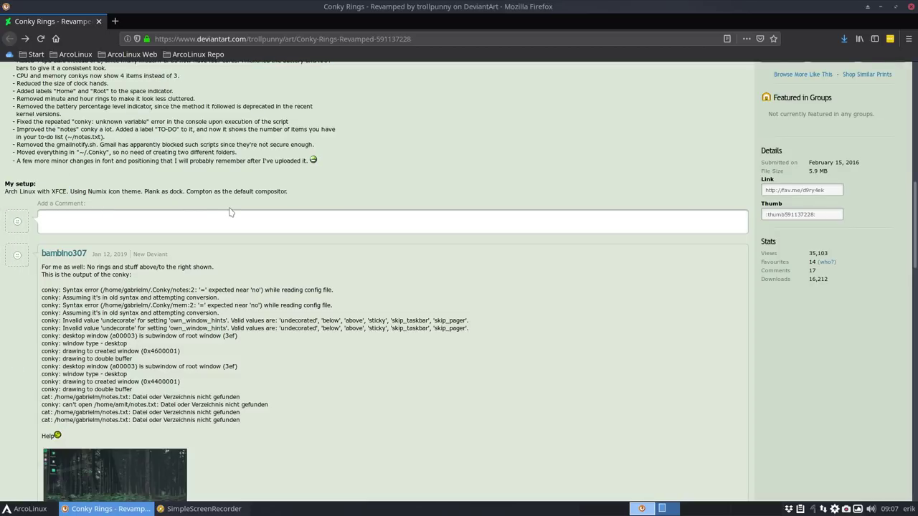
pyautogui.scroll(8, 229, 211)
pyautogui.scroll(1, 230, 211)
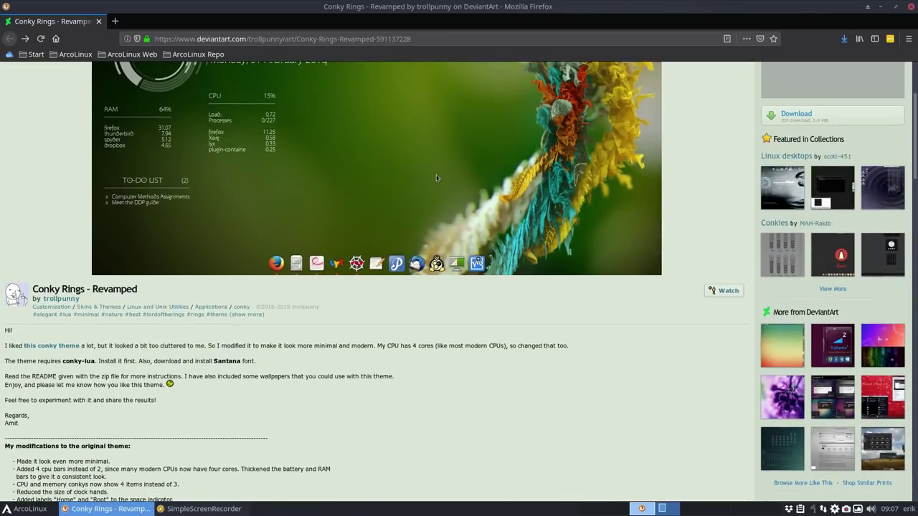
pyautogui.scroll(3, 291, 275)
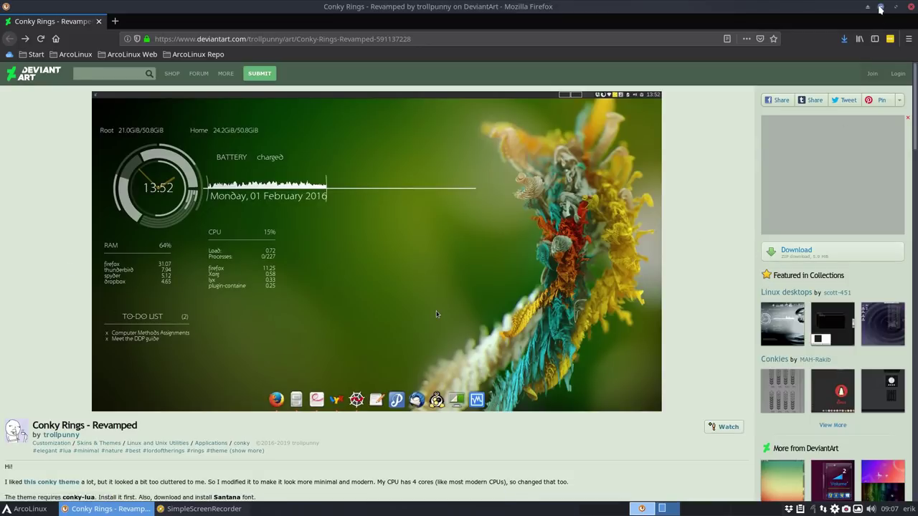
# Minimize the browser and open the Downloads folder in a new file manager window.
pyautogui.click(881, 6)
pyautogui.rightClick(164, 171)
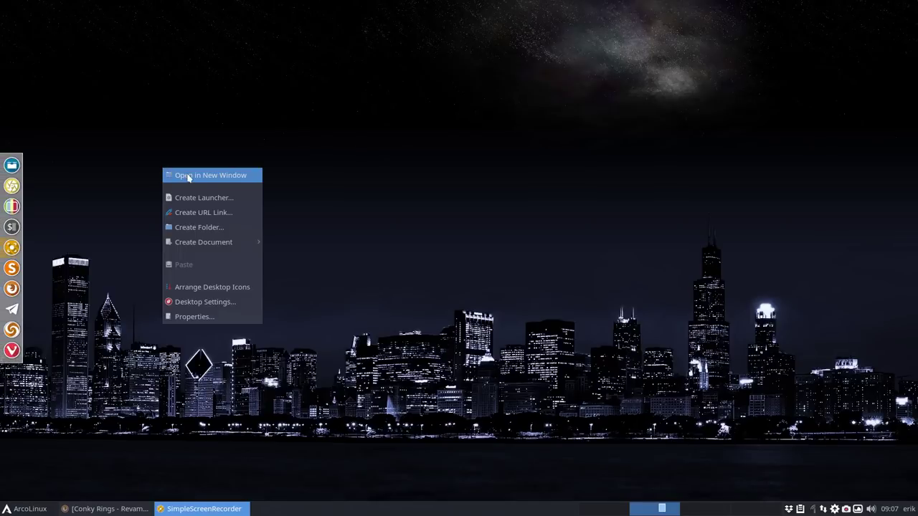
pyautogui.click(184, 177)
pyautogui.click(43, 143)
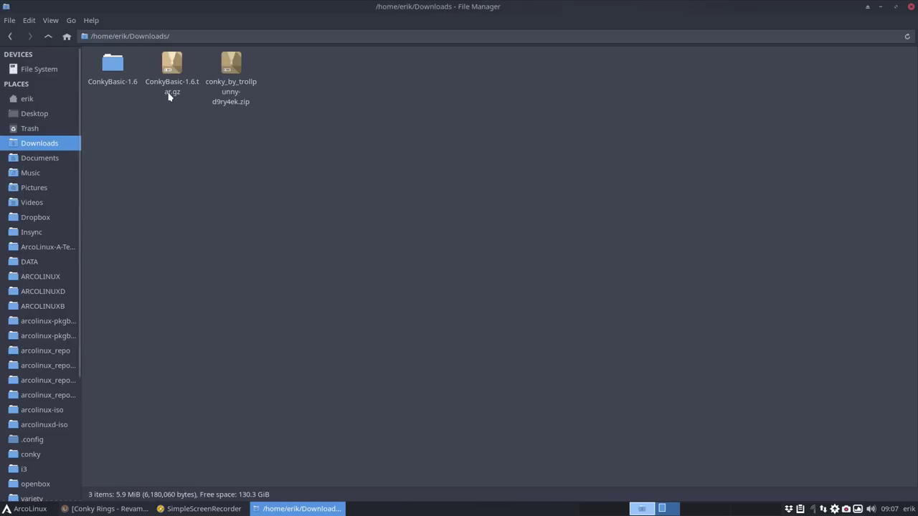
# Delete the ConkyBasic-1.6 folder and the ConkyBasic-1.6.tar.gz archive from Downloads.
pyautogui.click(120, 72)
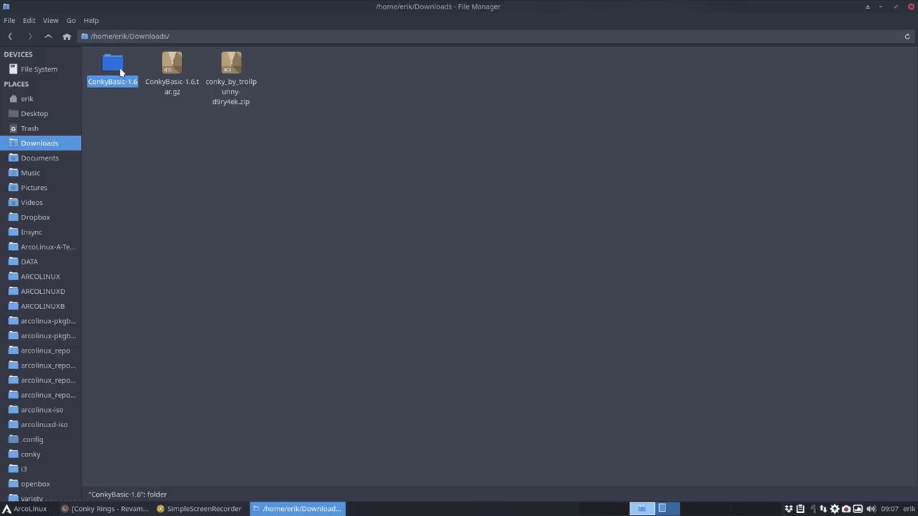
pyautogui.press('Delete')
pyautogui.click(119, 70)
pyautogui.press('Delete')
# Extract conky_by_trollpunny-d9ry4ek.zip into Downloads and open the extracted Conky folder.
pyautogui.click(117, 70)
pyautogui.rightClick(114, 68)
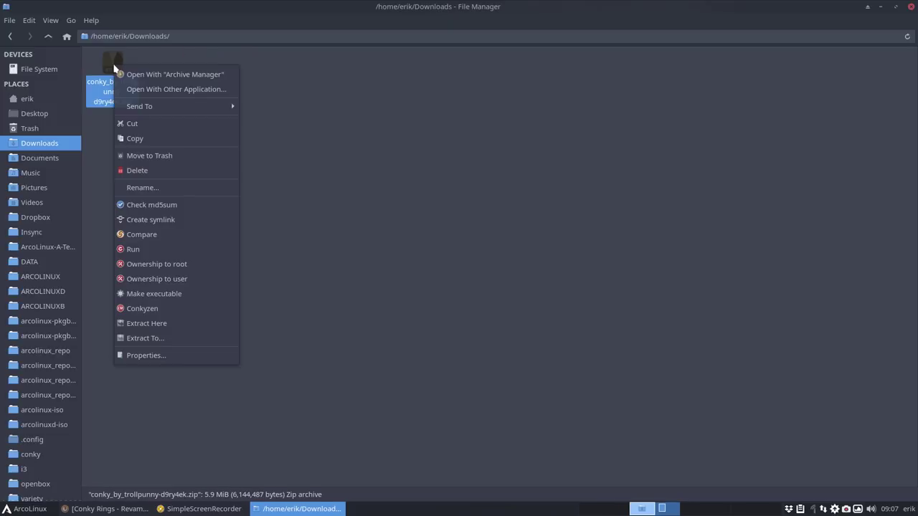
pyautogui.click(166, 323)
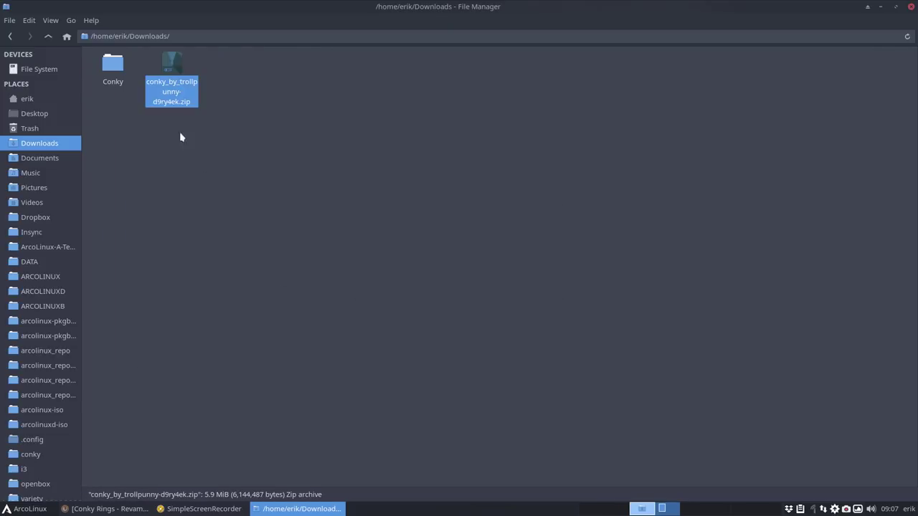
pyautogui.doubleClick(115, 71)
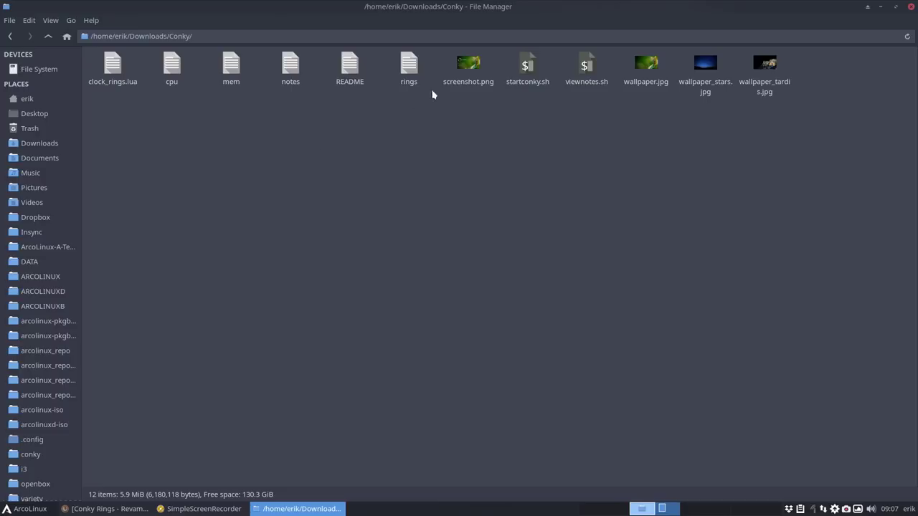
# View screenshot.png, wallpaper_stars.jpg and wallpaper_tardis.jpg from the Conky folder, closing each image after viewing it.
pyautogui.doubleClick(469, 68)
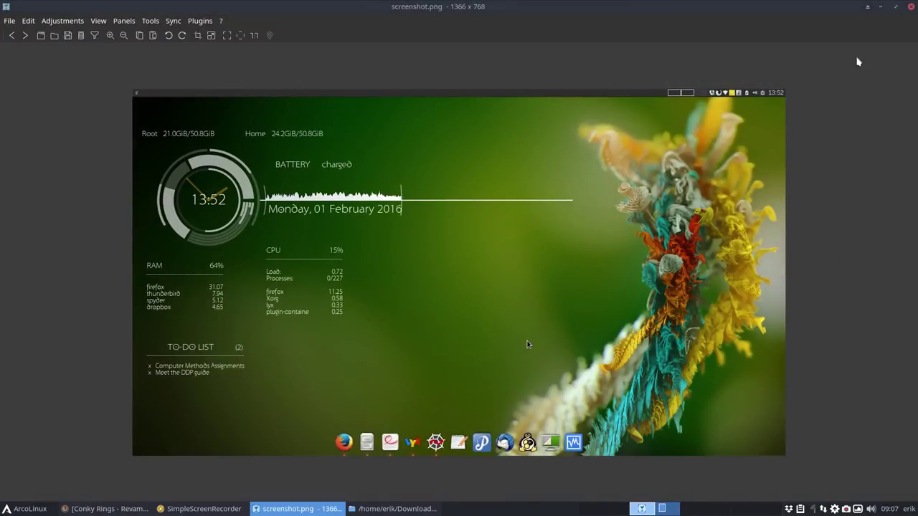
pyautogui.click(896, 7)
pyautogui.click(489, 121)
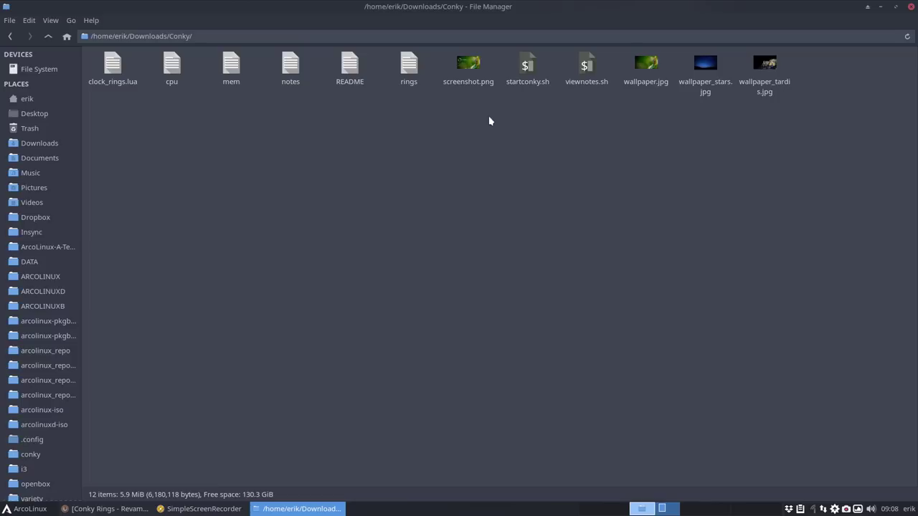
pyautogui.doubleClick(716, 64)
pyautogui.click(910, 7)
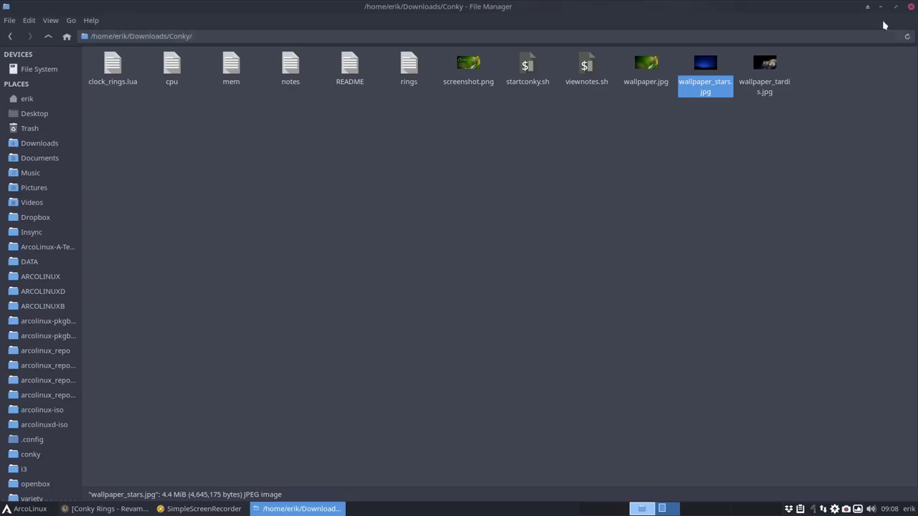
pyautogui.doubleClick(771, 70)
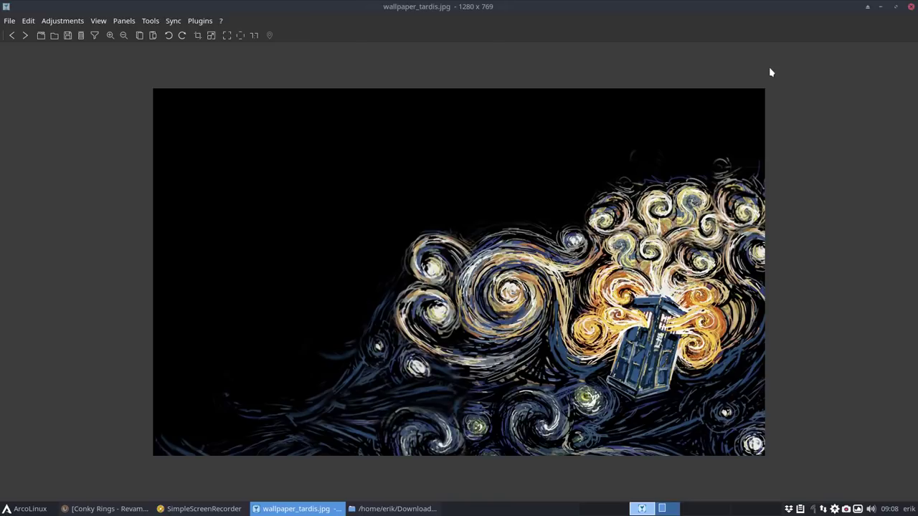
pyautogui.click(911, 6)
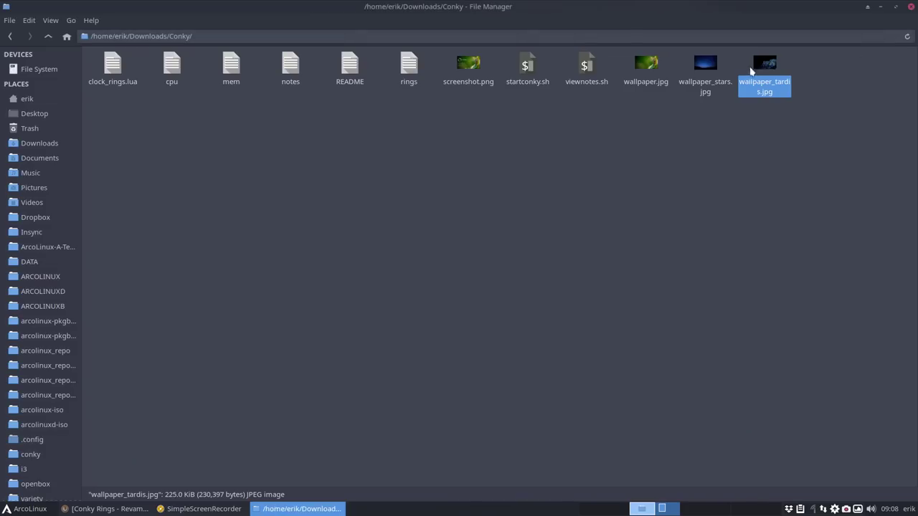
# Open viewnotes.sh and screenshot.png, examine the script's cat ~/notes.txt command, and close the image, folder and editor windows.
pyautogui.click(588, 66)
pyautogui.doubleClick(589, 66)
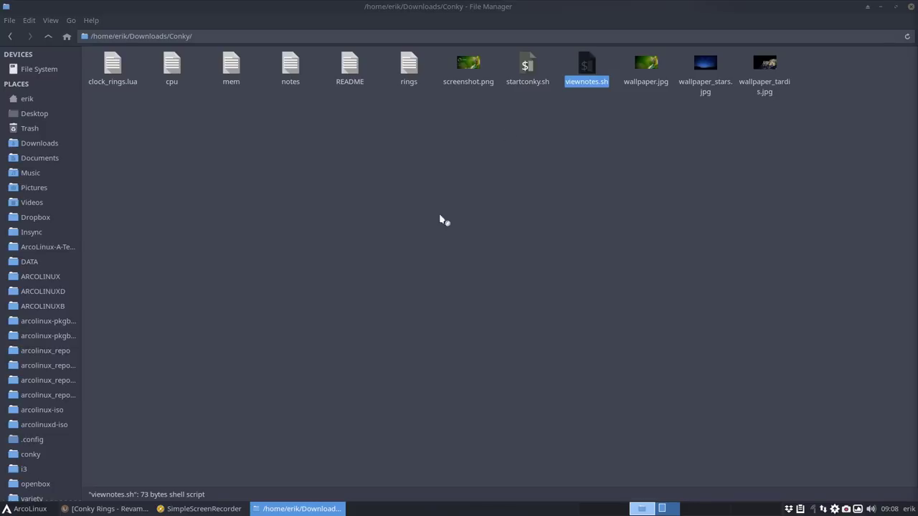
pyautogui.doubleClick(471, 68)
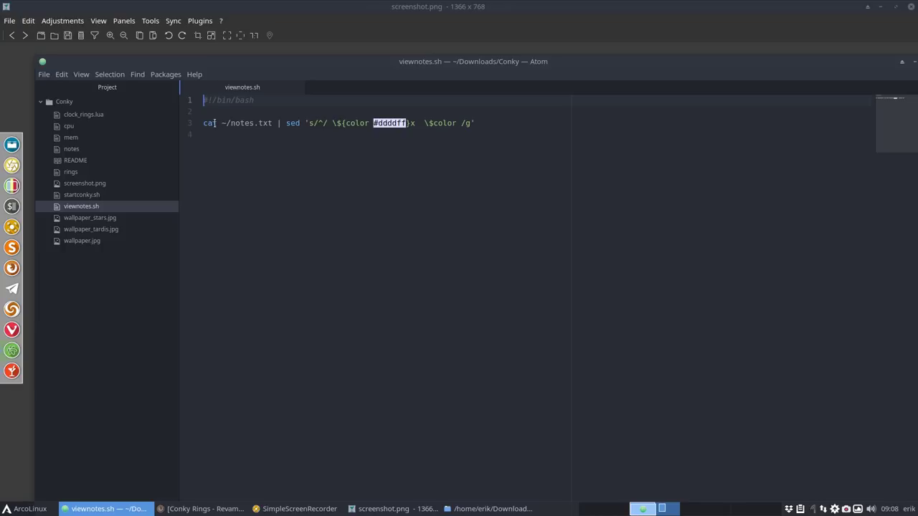
pyautogui.moveTo(204, 123); pyautogui.dragTo(217, 123)
pyautogui.moveTo(222, 122); pyautogui.dragTo(272, 123)
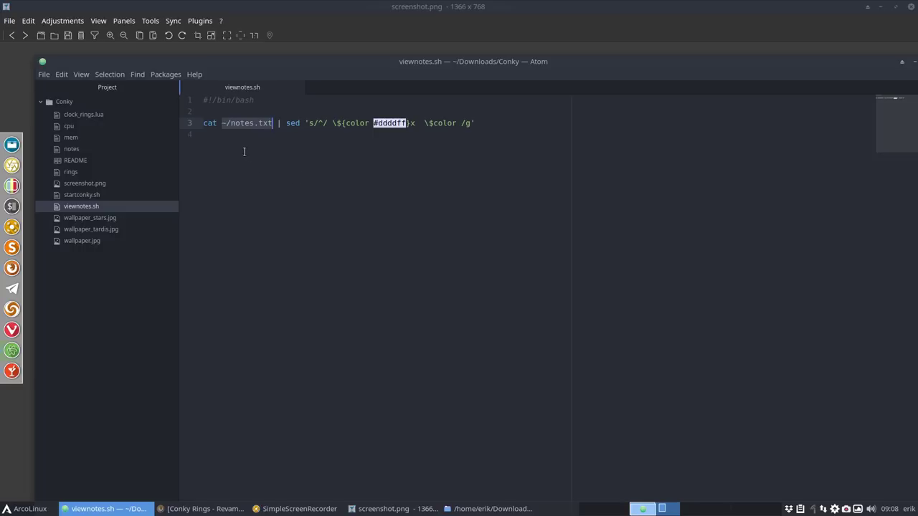
pyautogui.click(894, 6)
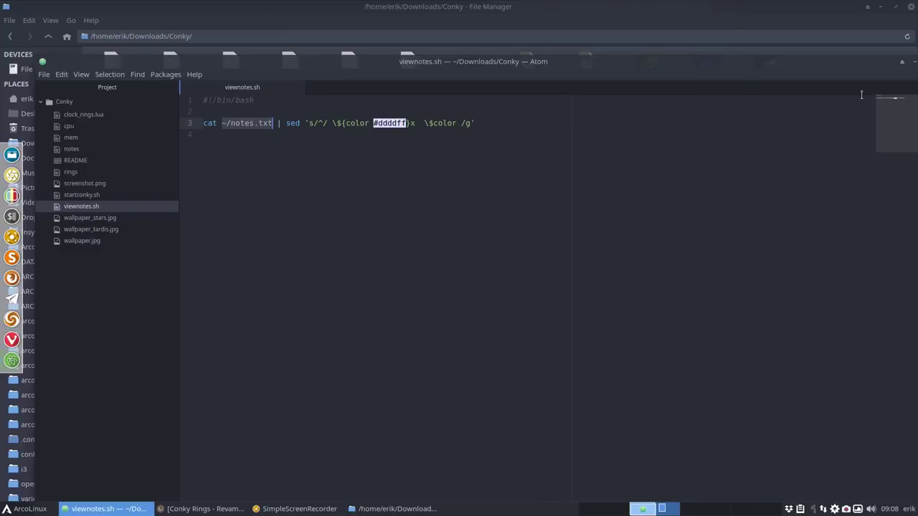
pyautogui.click(893, 6)
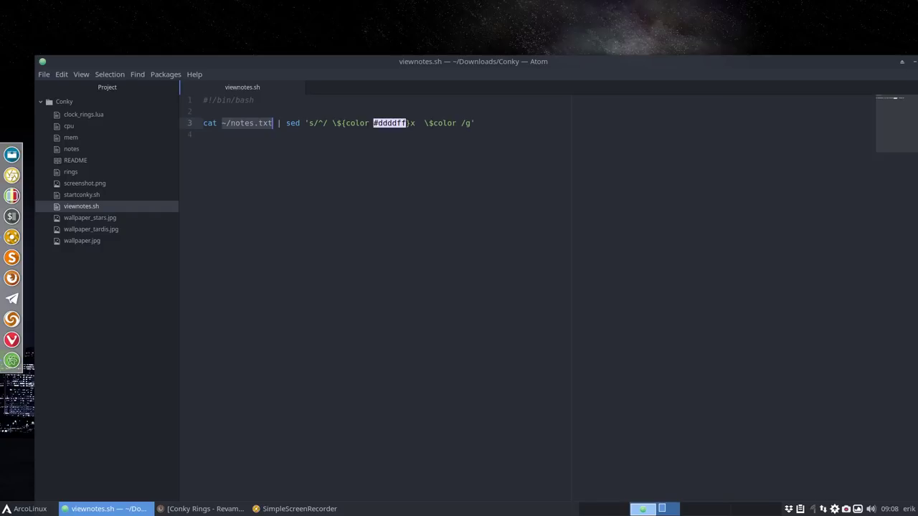
pyautogui.hotkey('alt', 'F4')
# Reopen the extracted Conky folder in Downloads and examine the sleep and conky launch commands in startconky.sh.
pyautogui.rightClick(217, 312)
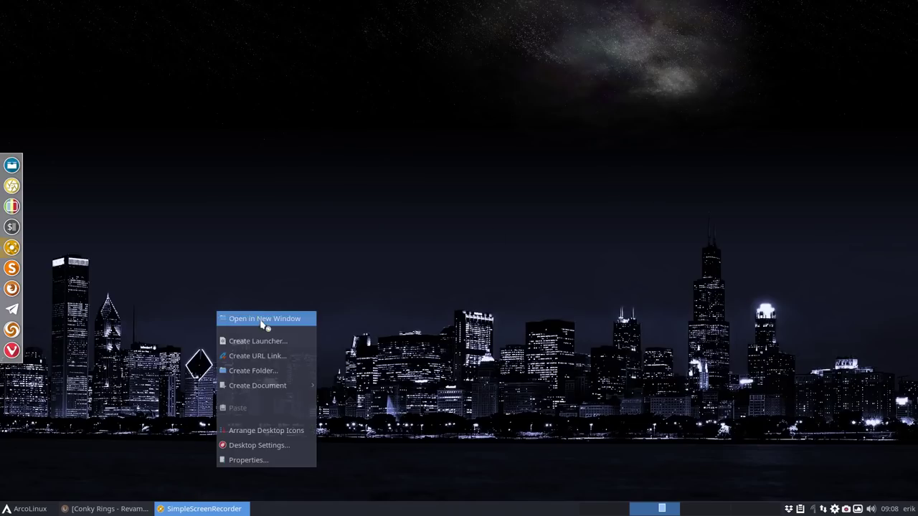
pyautogui.click(262, 321)
pyautogui.click(56, 144)
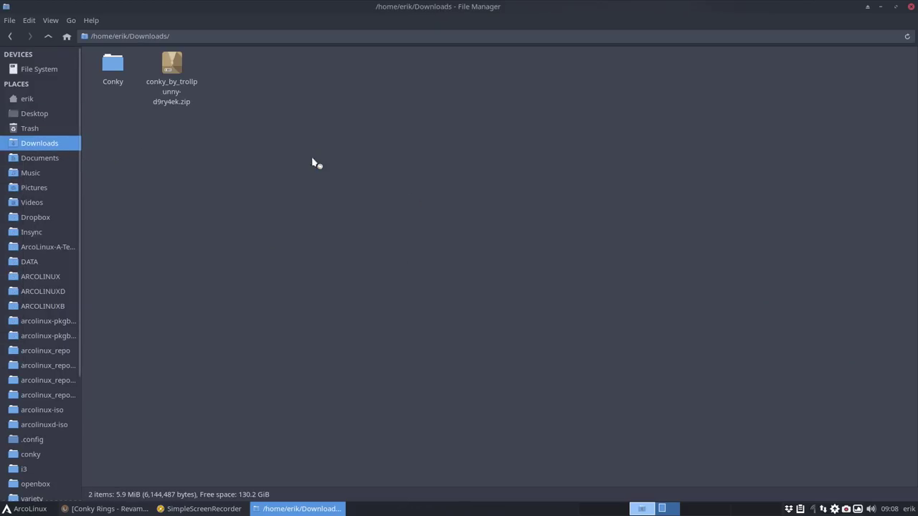
pyautogui.click(172, 65)
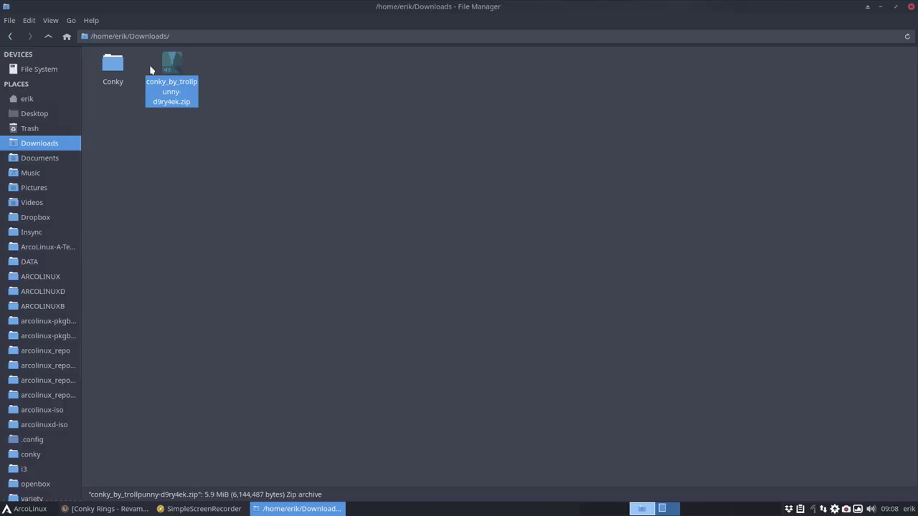
pyautogui.click(104, 66)
pyautogui.doubleClick(104, 66)
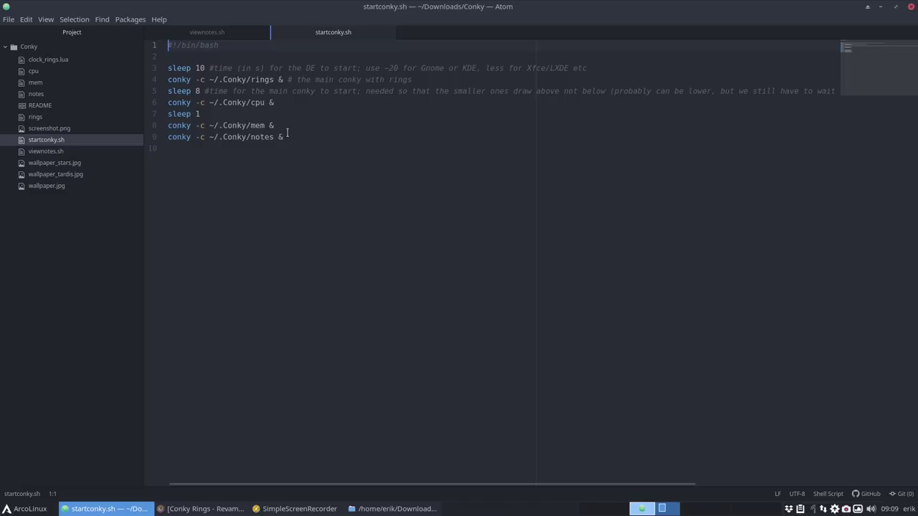
pyautogui.moveTo(156, 114); pyautogui.dragTo(158, 80)
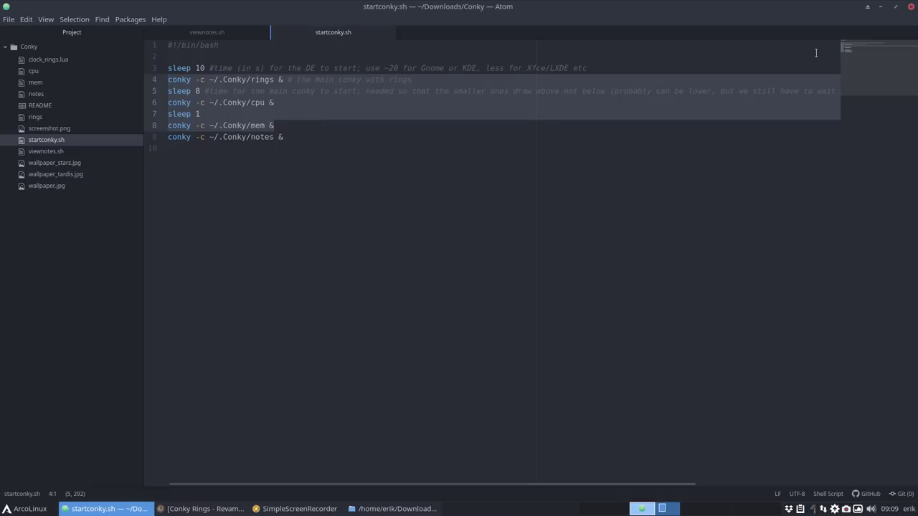
pyautogui.click(911, 9)
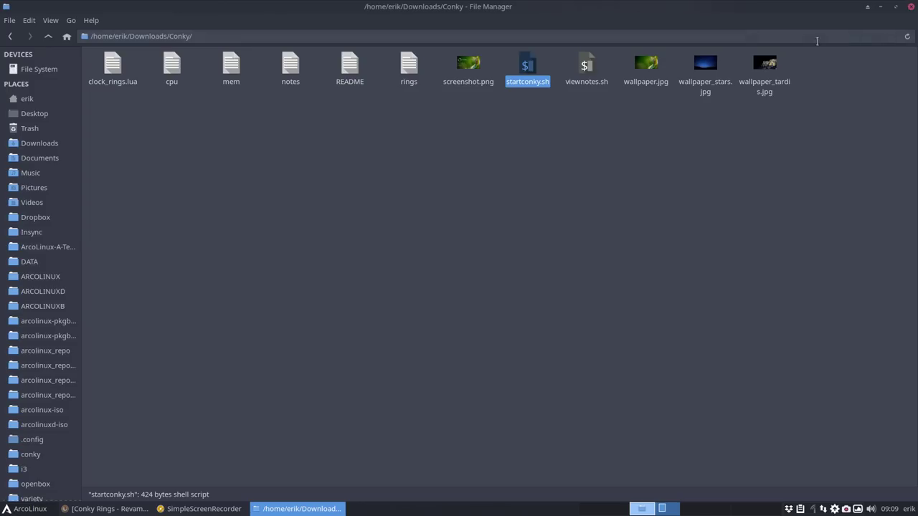
# Go through the theme's rings, notes, mem, cpu and clock_rings.lua files in the Conky folder, selecting each one.
pyautogui.click(313, 119)
pyautogui.click(405, 70)
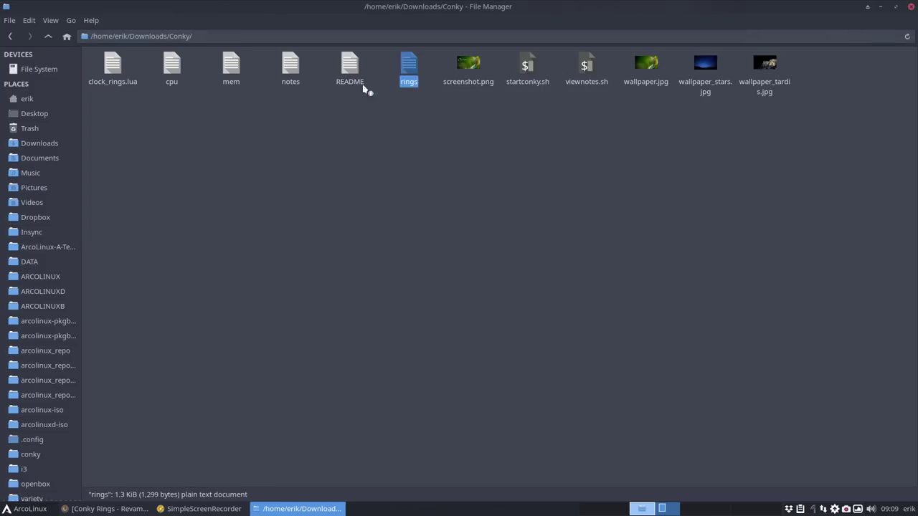
pyautogui.click(294, 73)
pyautogui.click(229, 72)
pyautogui.click(178, 68)
pyautogui.click(121, 74)
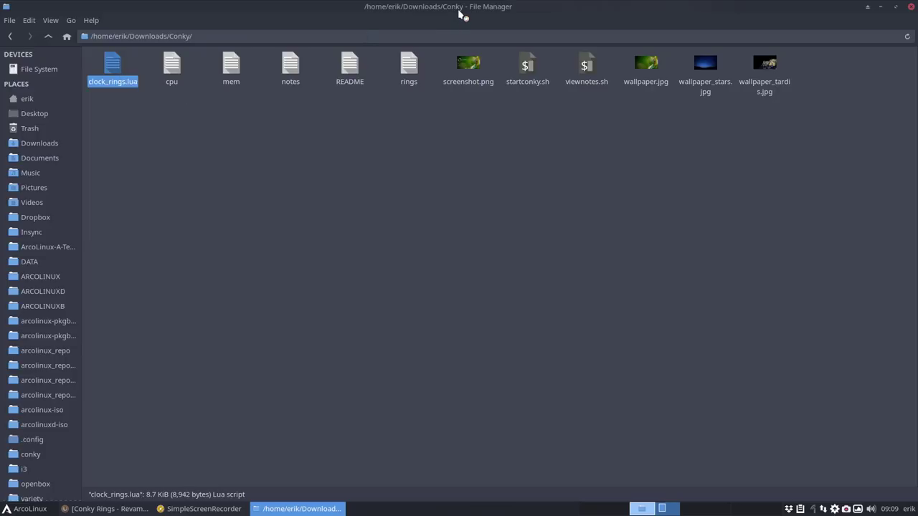
# Open the rings config in Sublime Text, examine its lua_load and lua_draw_hook_pre lines, and close the editor.
pyautogui.click(412, 70)
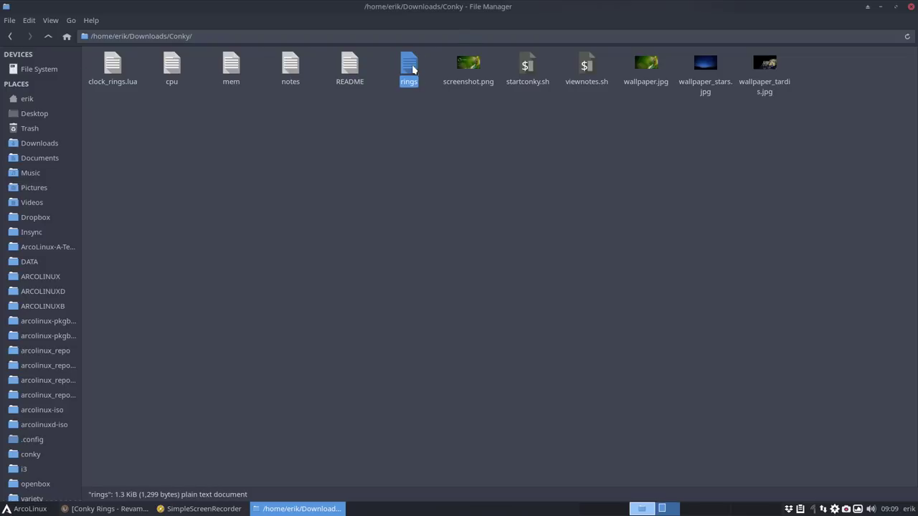
pyautogui.scroll(-5, 251, 261)
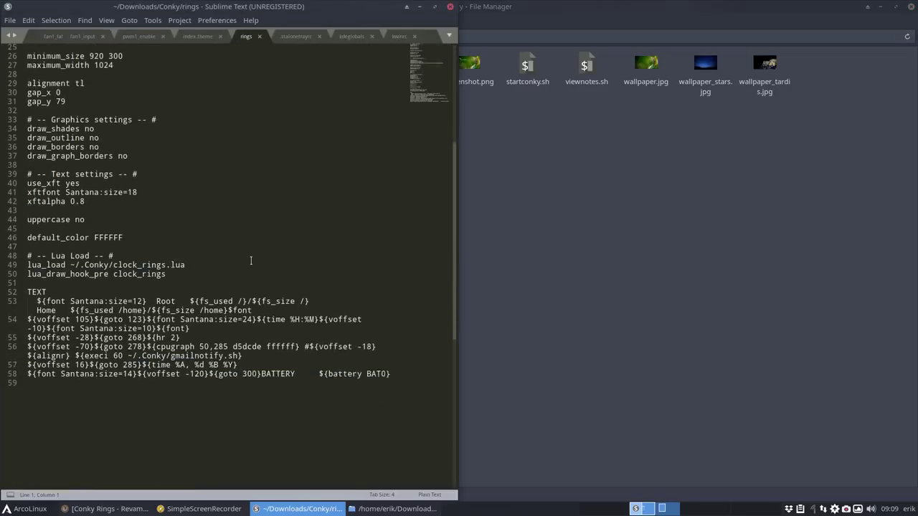
pyautogui.scroll(-3, 250, 261)
pyautogui.moveTo(182, 193); pyautogui.dragTo(27, 184)
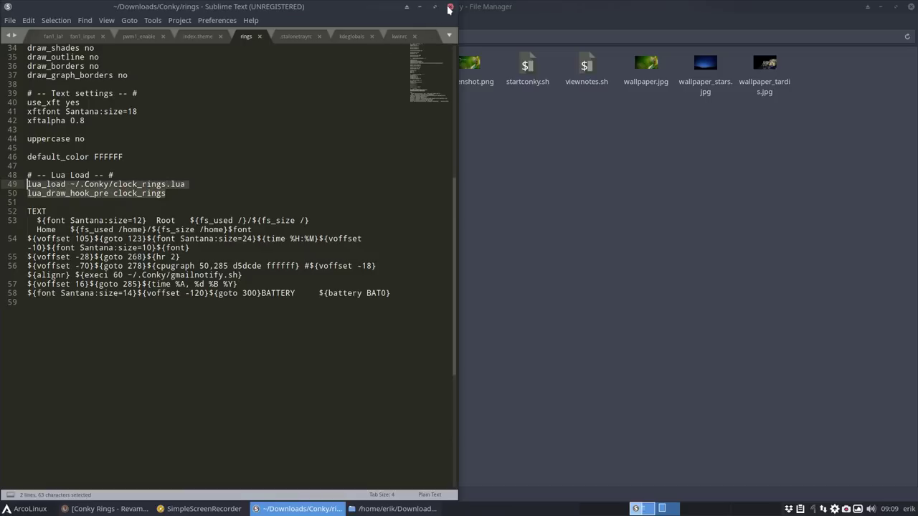
pyautogui.click(451, 6)
# Open the notes config, examine its execp line that runs ~/.Conky/viewnotes.sh, and close the editor.
pyautogui.doubleClick(290, 70)
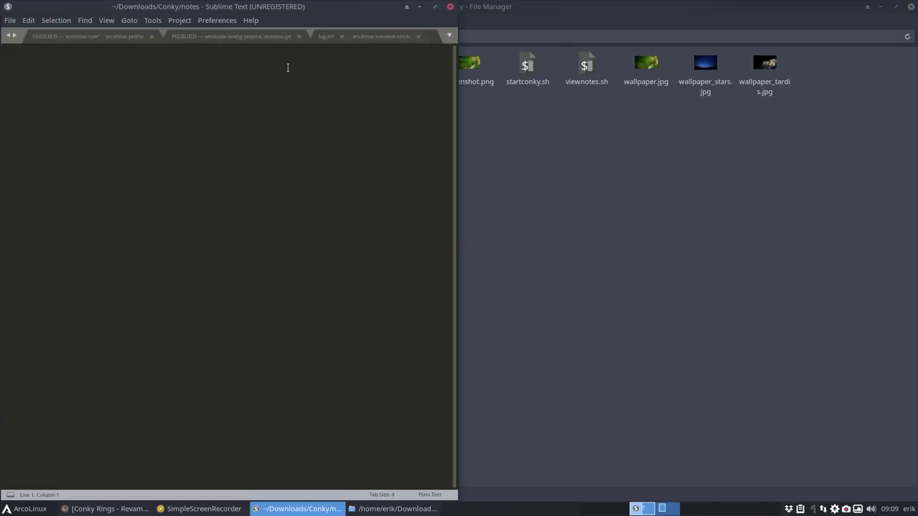
pyautogui.scroll(-8, 260, 215)
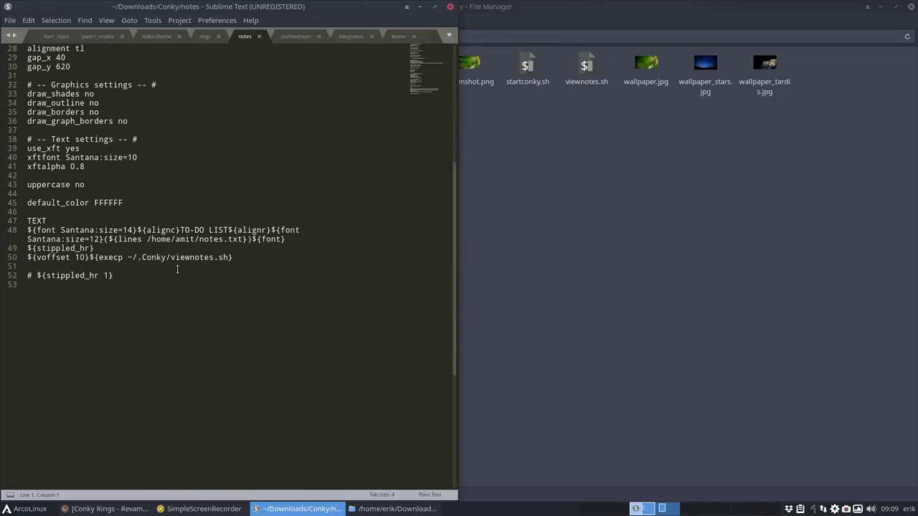
pyautogui.moveTo(277, 261); pyautogui.dragTo(14, 258)
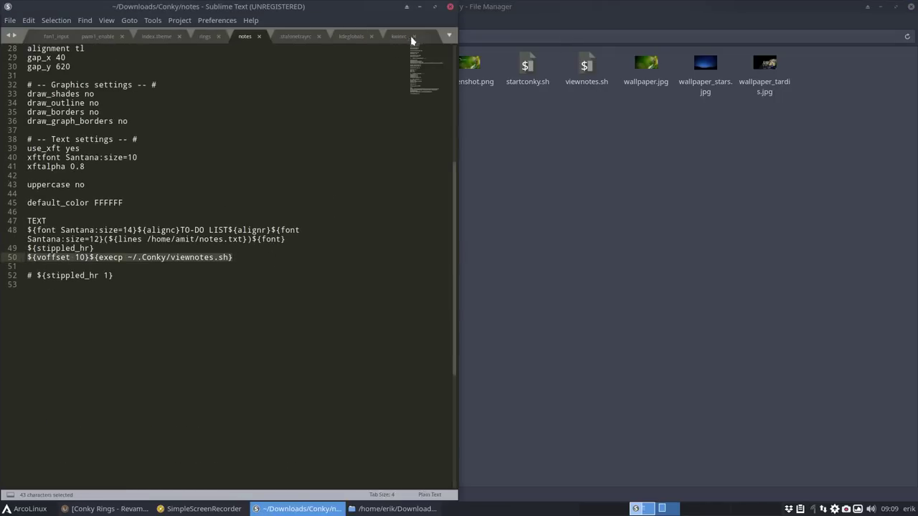
pyautogui.click(451, 7)
# Open the mem config, examine its four top_mem lines, and close the editor.
pyautogui.doubleClick(239, 66)
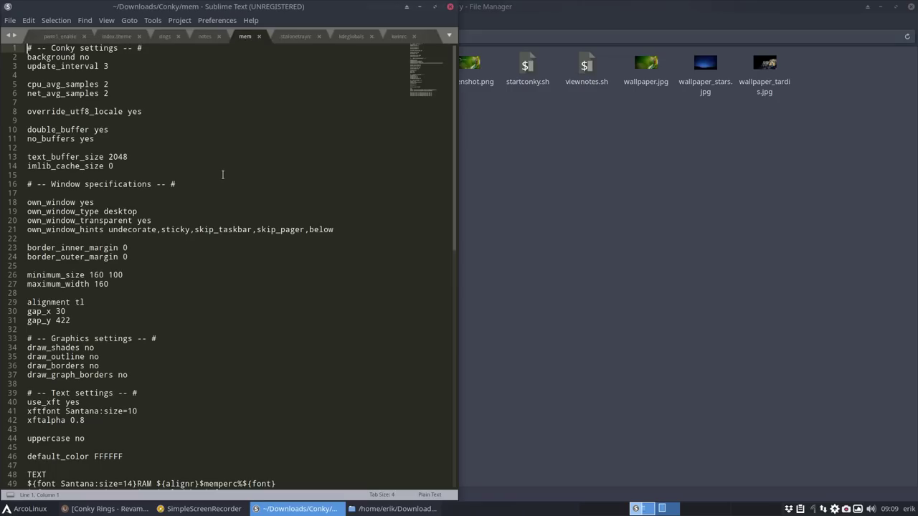
pyautogui.scroll(-5, 221, 377)
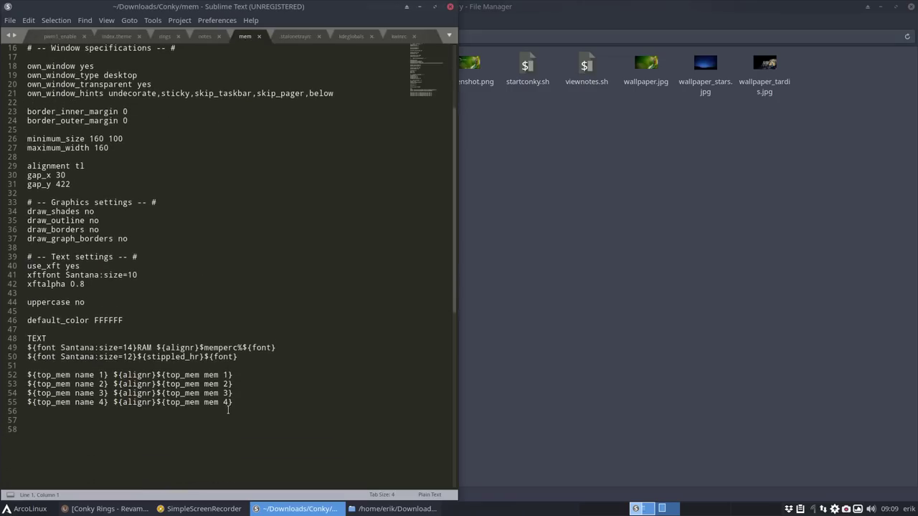
pyautogui.moveTo(236, 407); pyautogui.dragTo(27, 365)
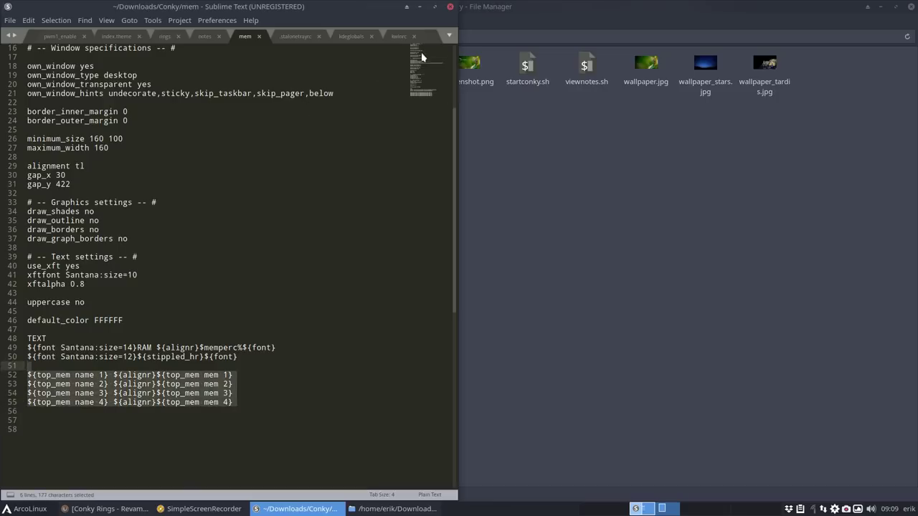
pyautogui.click(451, 6)
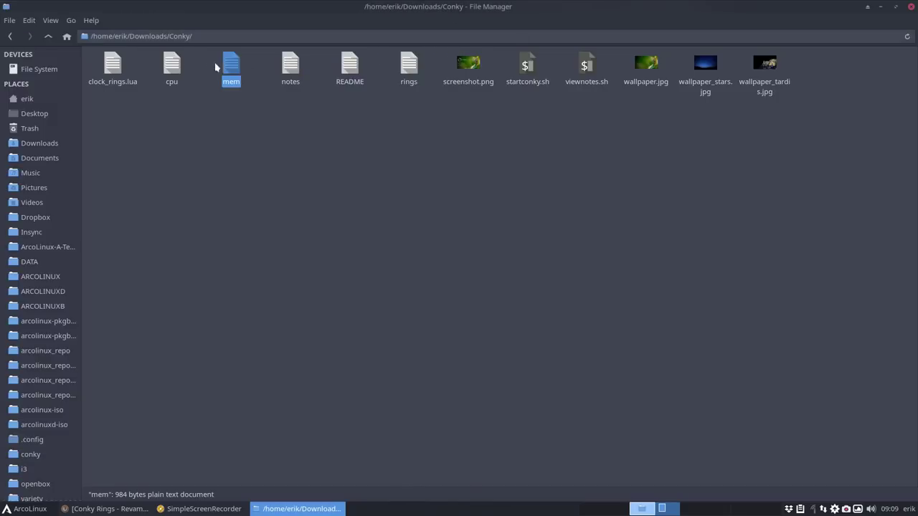
# Open the cpu config, examine the load, process and top cpu lines in its TEXT section, and close the editor.
pyautogui.doubleClick(176, 65)
pyautogui.scroll(-14, 188, 241)
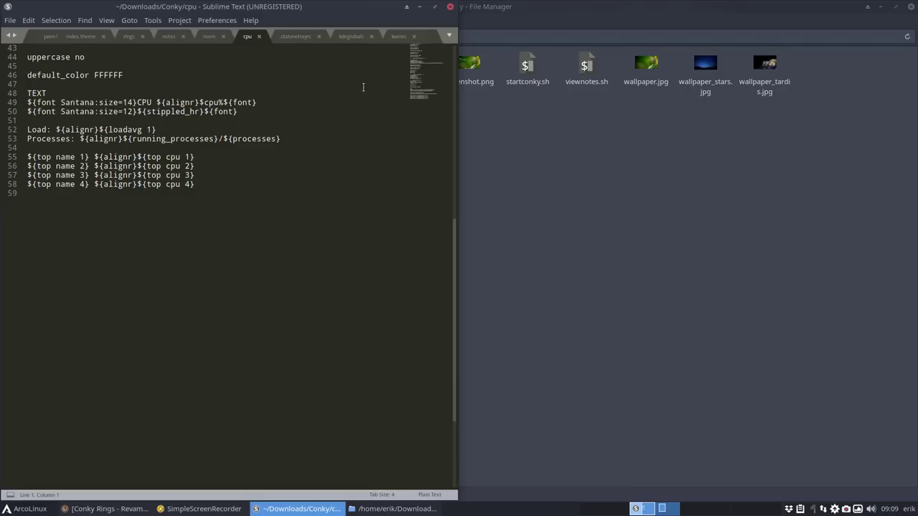
pyautogui.click(450, 7)
pyautogui.click(179, 125)
# Recheck the lines in the rings config that load clock_rings.lua, and view the theme's screenshot.png.
pyautogui.click(115, 70)
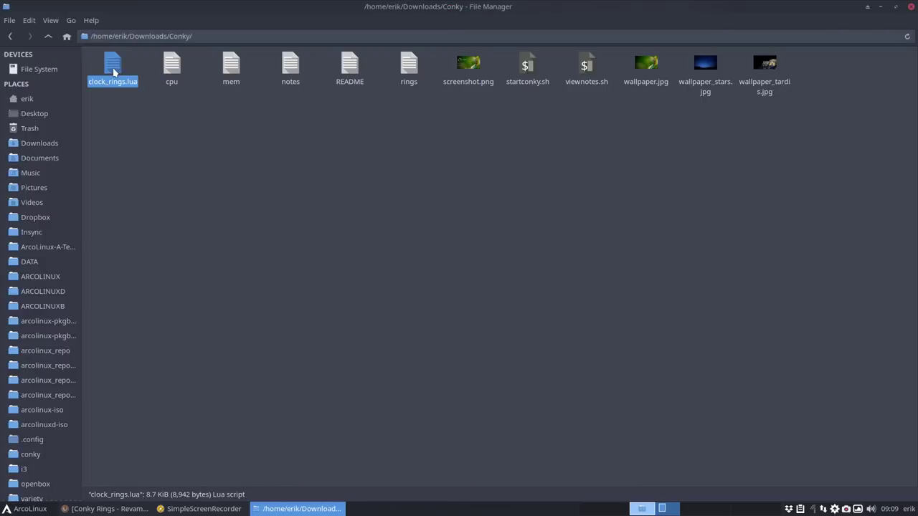
pyautogui.doubleClick(407, 70)
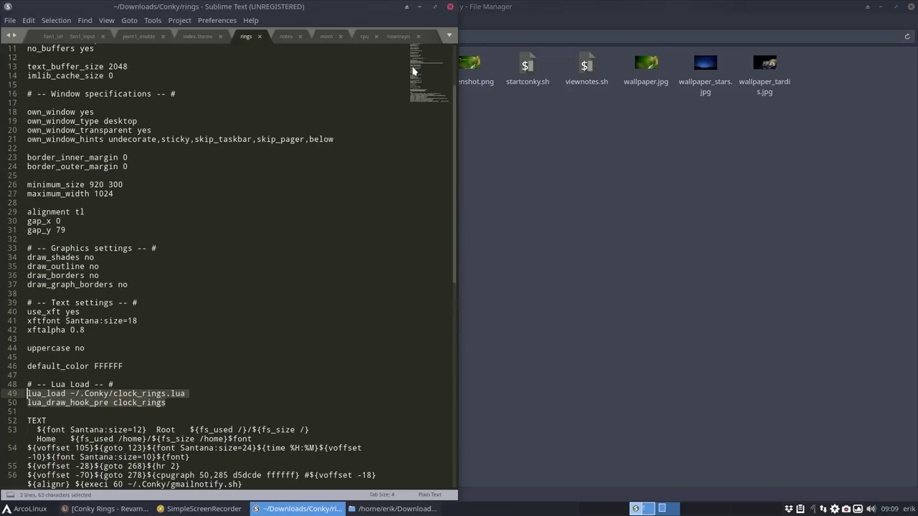
pyautogui.click(451, 7)
pyautogui.click(132, 98)
pyautogui.click(122, 84)
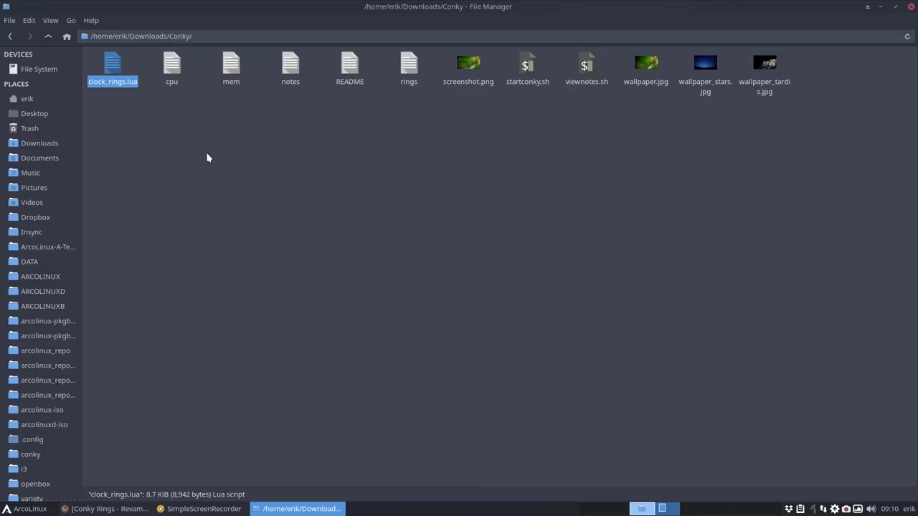
pyautogui.doubleClick(465, 72)
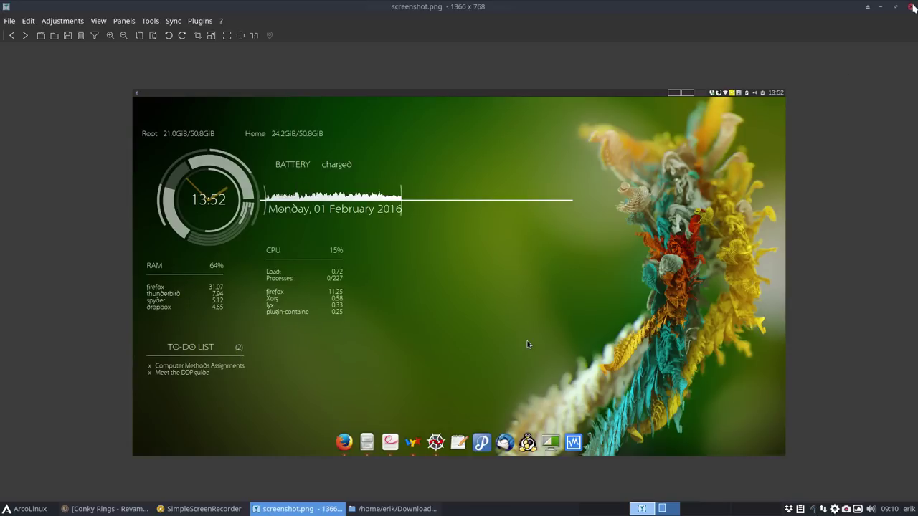
pyautogui.click(911, 7)
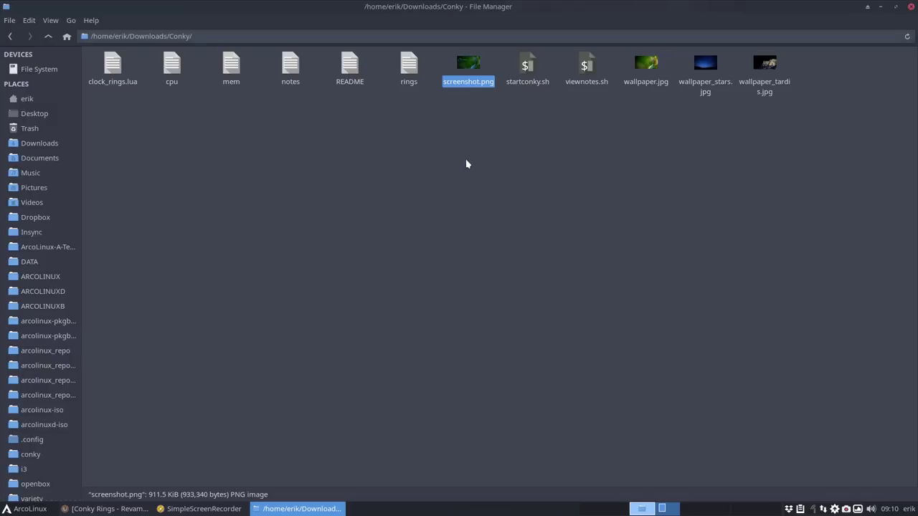
# Tile the extracted Conky folder window beside a new file manager window and open ~/.config/conky in the new one.
pyautogui.moveTo(434, 14); pyautogui.dragTo(915, 168)
pyautogui.rightClick(203, 217)
pyautogui.click(231, 220)
pyautogui.scroll(-5, 53, 409)
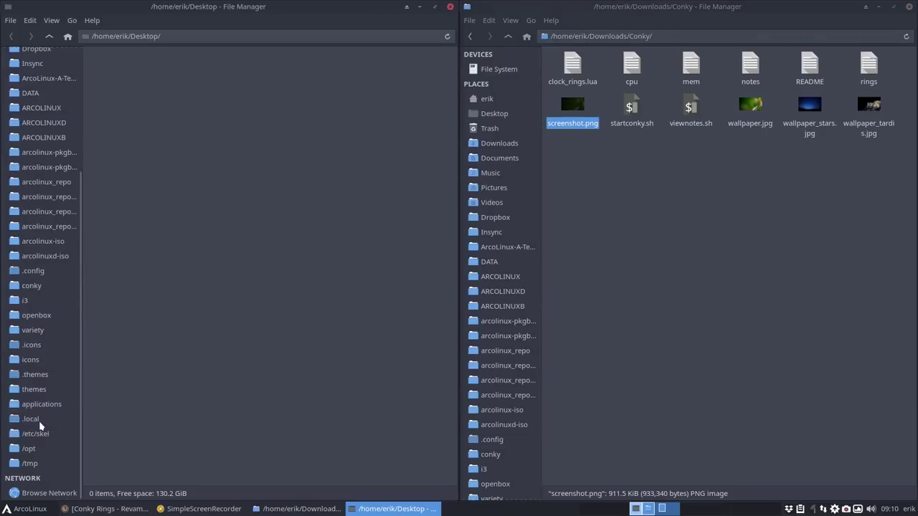
pyautogui.click(41, 287)
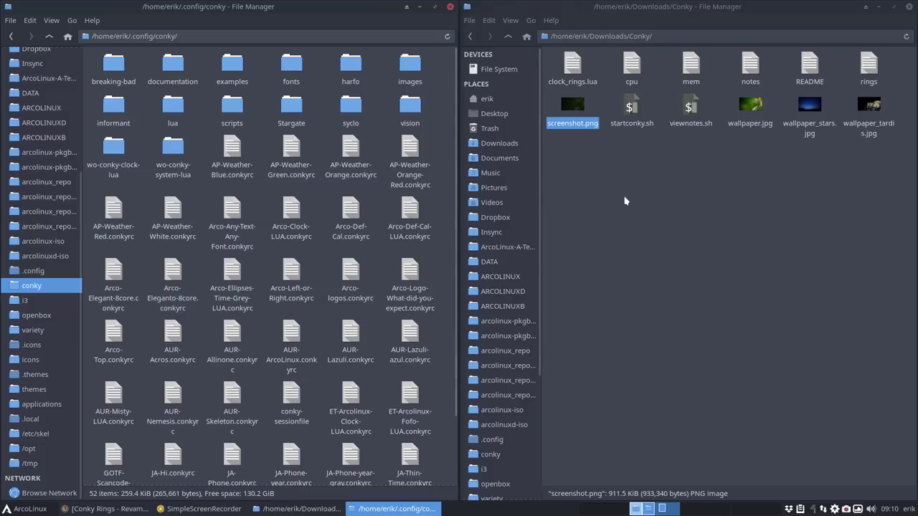
# Check the theme's DeviantArt page in Firefox, minimize it, and look through the conkyrc files in ~/.config/conky.
pyautogui.click(126, 509)
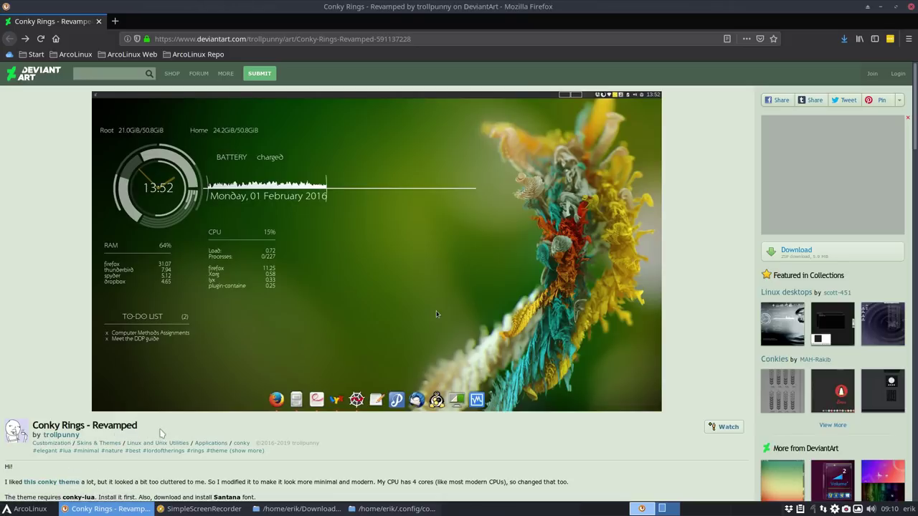
pyautogui.click(880, 8)
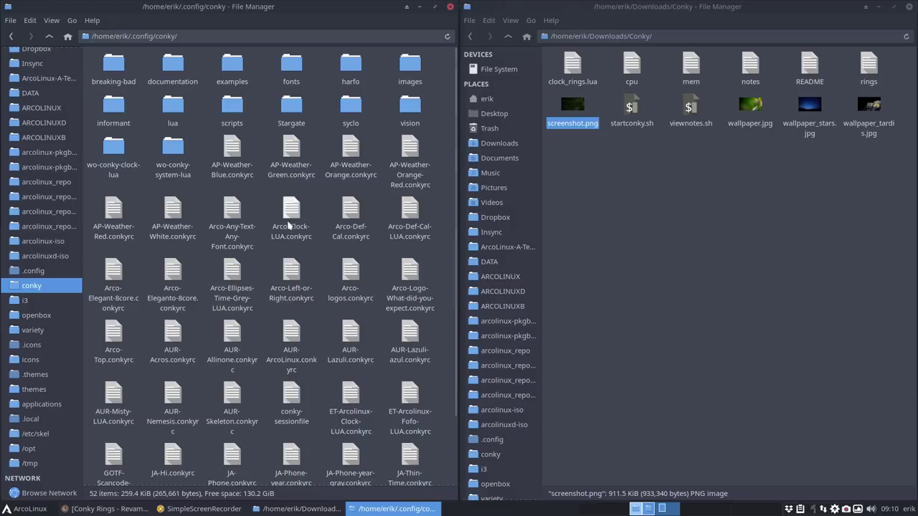
pyautogui.scroll(-2, 294, 193)
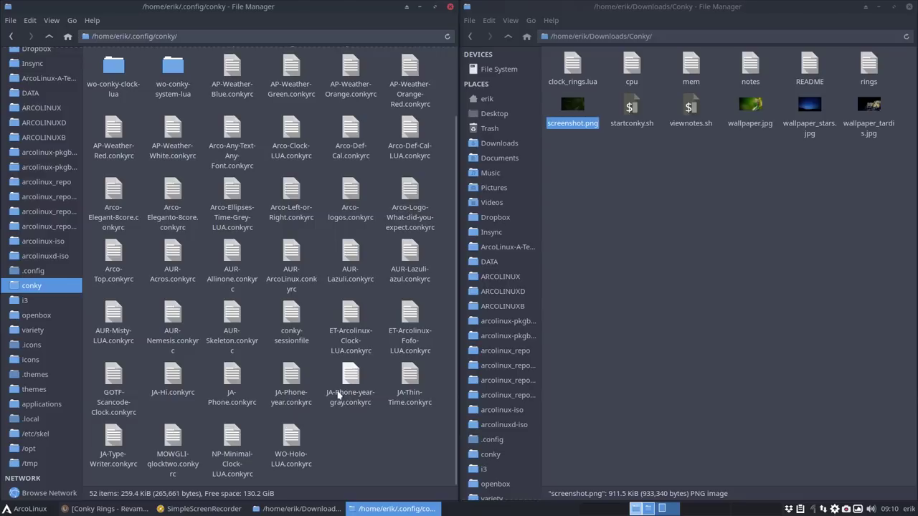
# Move clock_rings.lua from the extracted Conky folder into ~/.config/conky/lua and select it there.
pyautogui.click(561, 276)
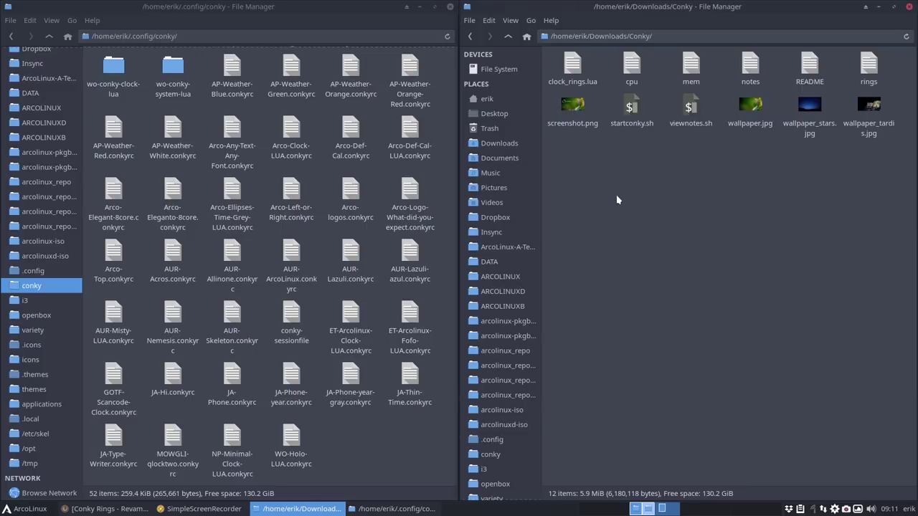
pyautogui.click(868, 68)
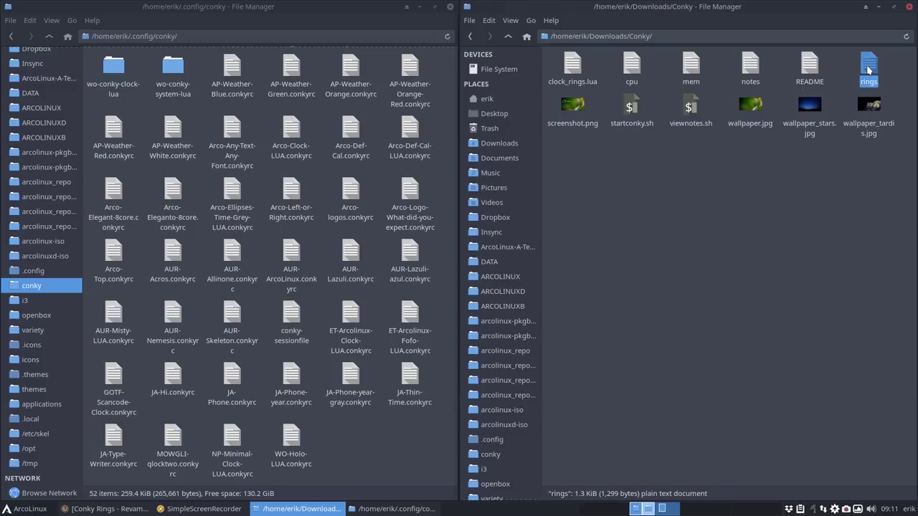
pyautogui.click(572, 66)
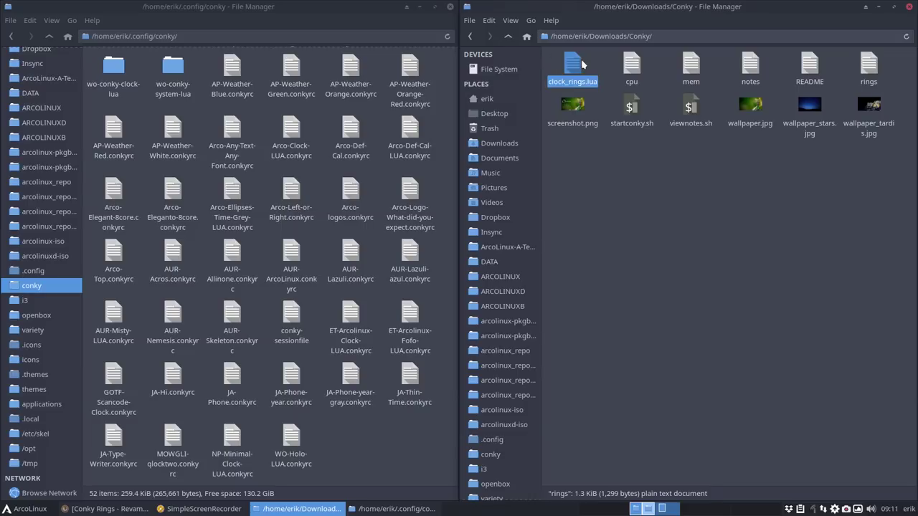
pyautogui.rightClick(576, 65)
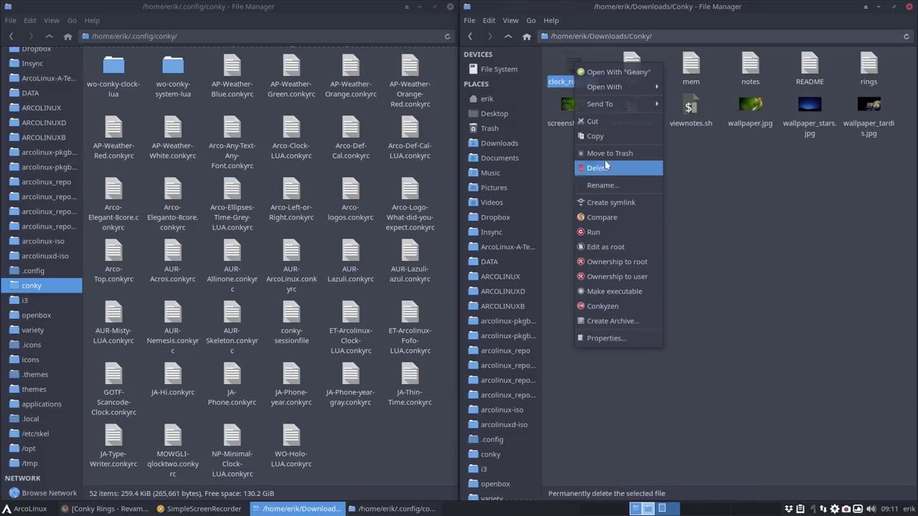
pyautogui.click(615, 130)
pyautogui.scroll(2, 215, 148)
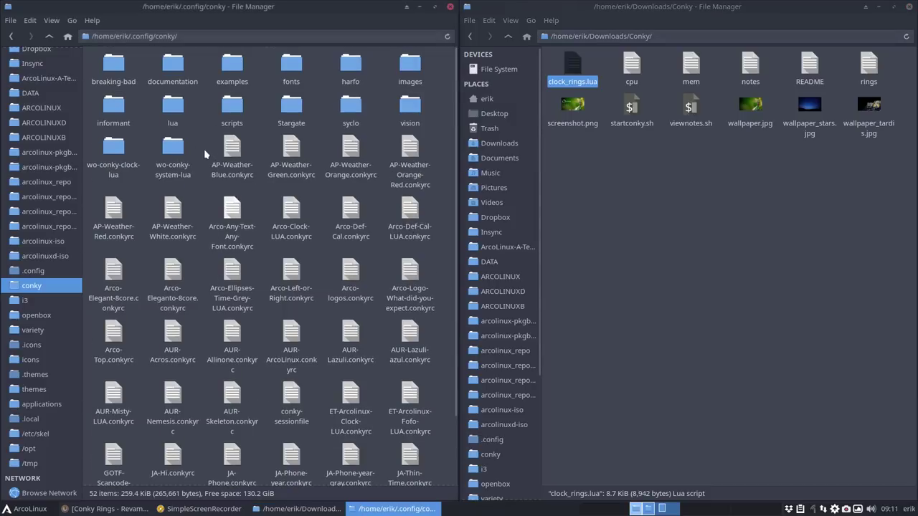
pyautogui.doubleClick(175, 110)
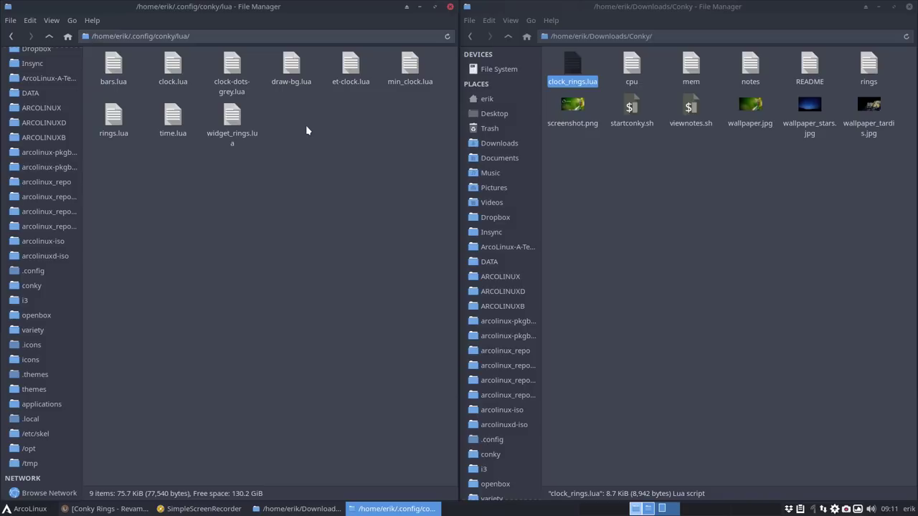
pyautogui.hotkey('ctrl', 'v')
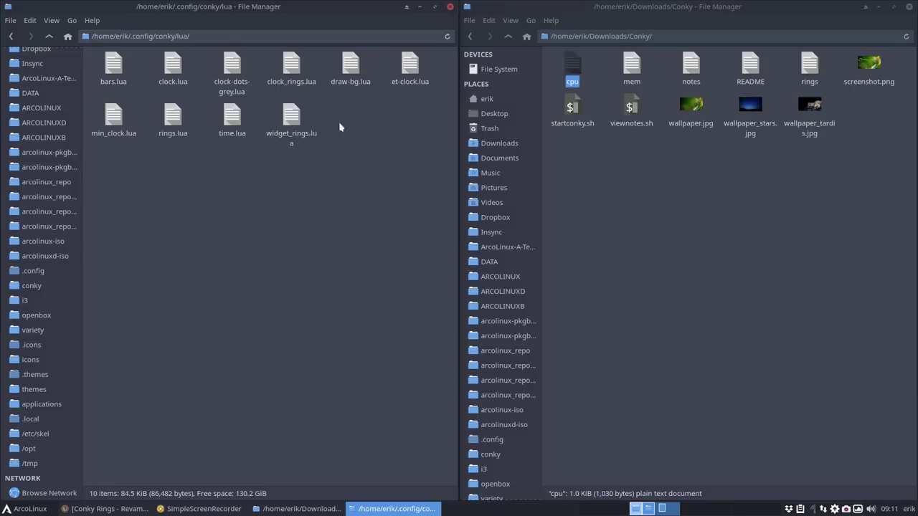
pyautogui.click(648, 168)
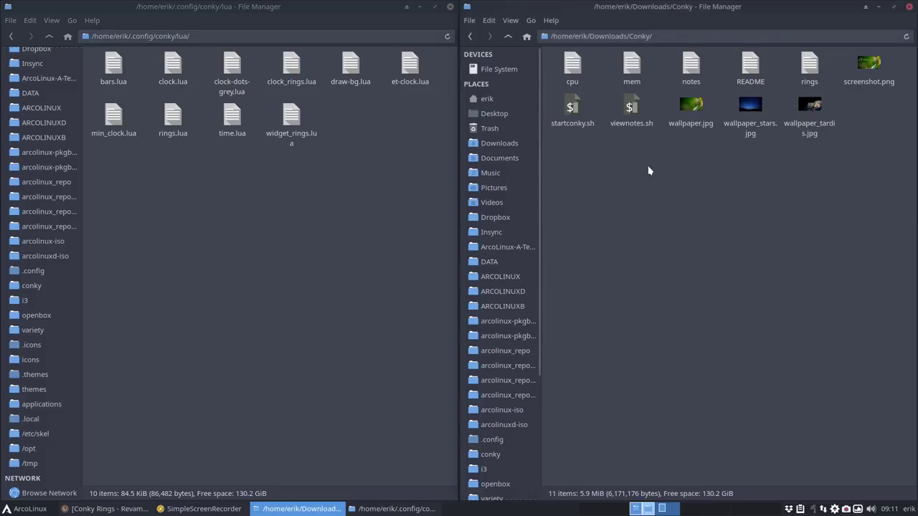
pyautogui.click(291, 70)
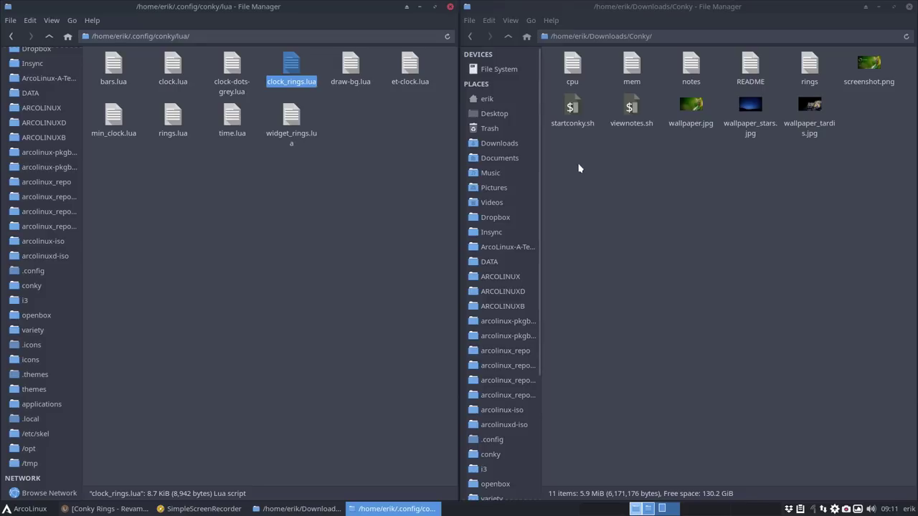
# Extract conky_by_trollpunny-d9ry4ek.zip again in Downloads, replacing all existing files, and select clock_rings.lua in the Conky folder.
pyautogui.click(508, 36)
pyautogui.rightClick(628, 68)
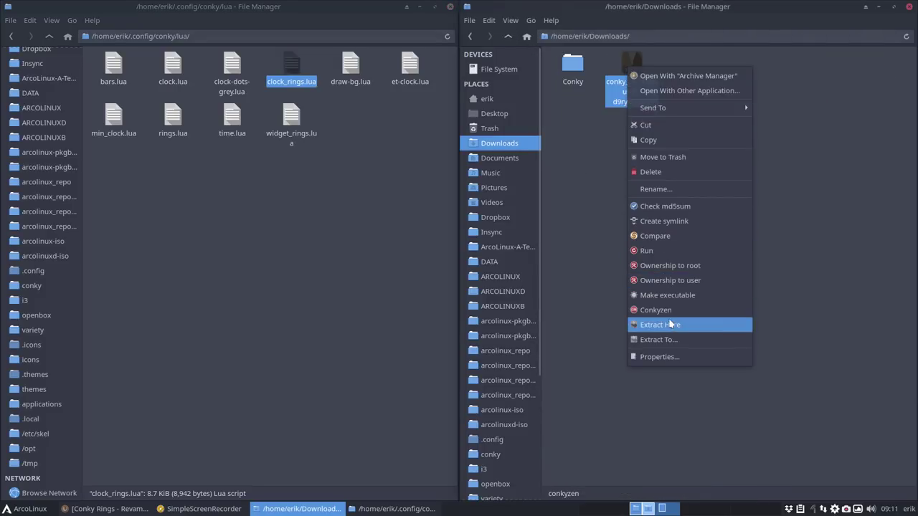
pyautogui.click(658, 308)
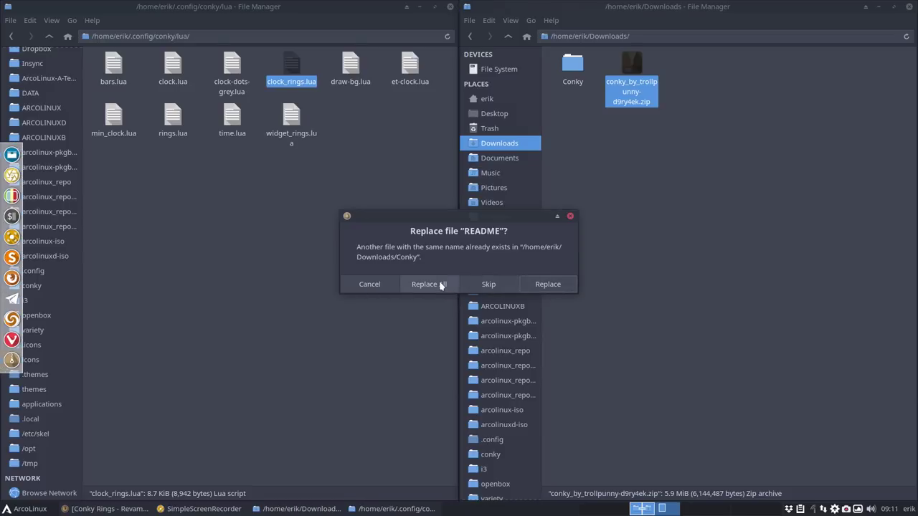
pyautogui.click(441, 284)
pyautogui.doubleClick(571, 79)
pyautogui.click(574, 79)
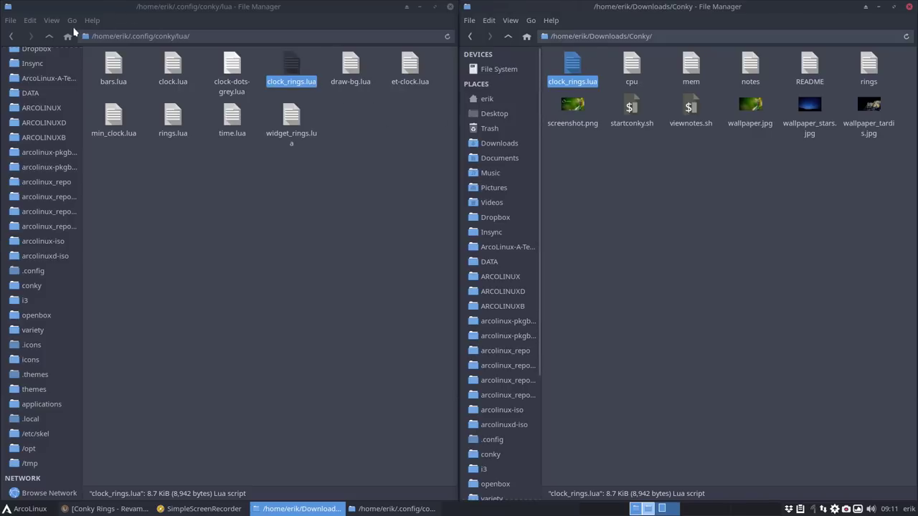
# Return to ~/.config/conky and begin renaming the rings file in Downloads/Conky with the prefix "TP-".
pyautogui.click(50, 38)
pyautogui.click(591, 172)
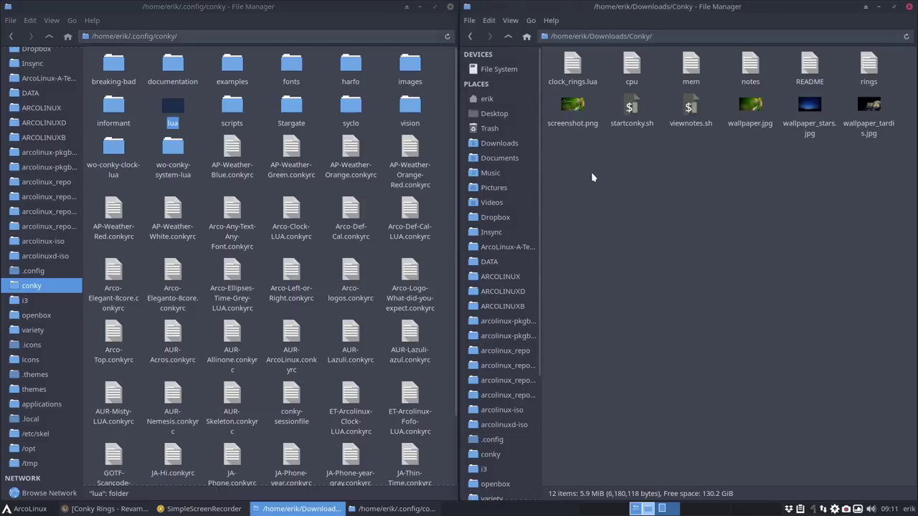
pyautogui.click(872, 73)
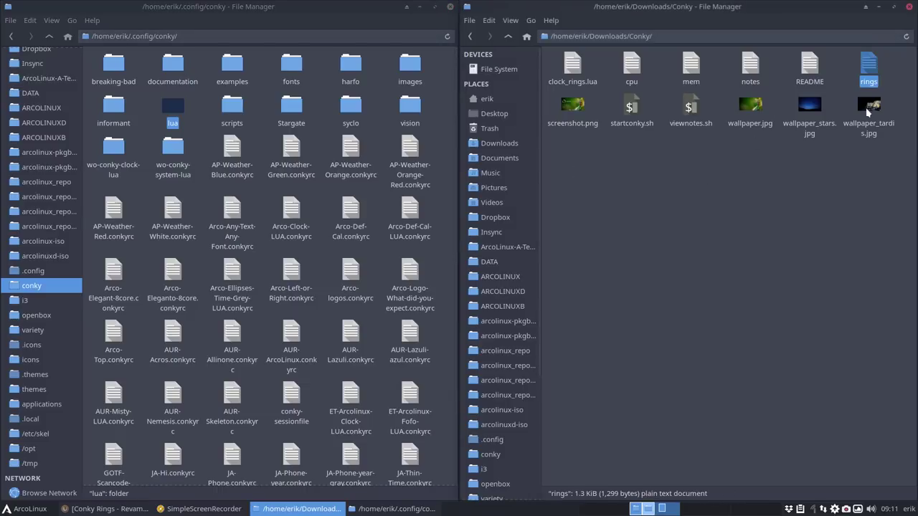
pyautogui.press('F2')
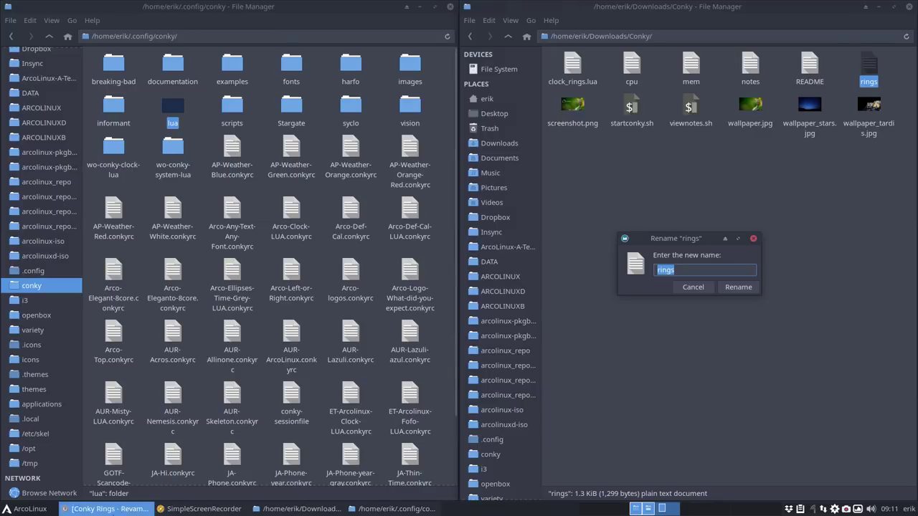
pyautogui.click(104, 509)
pyautogui.click(104, 510)
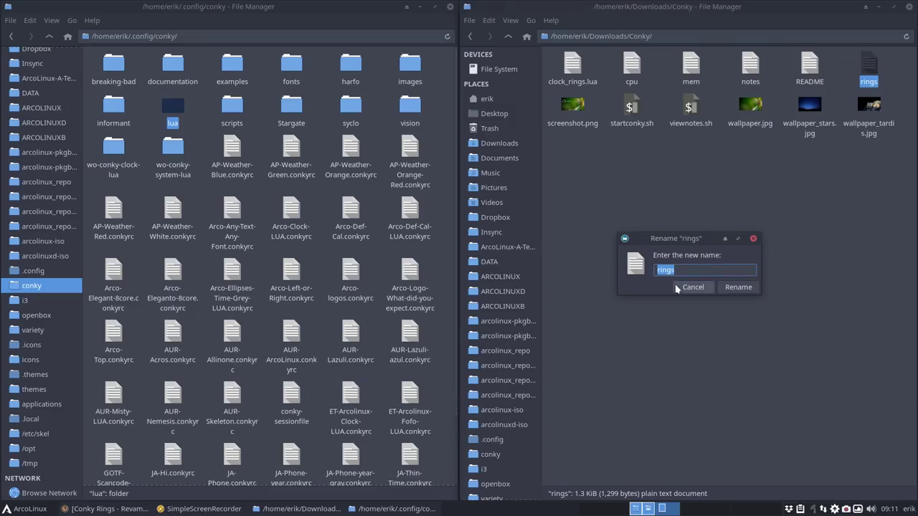
pyautogui.write('TP-')
# Review the theme's DeviantArt description and modification list in Firefox, and minimize the browser.
pyautogui.click(122, 509)
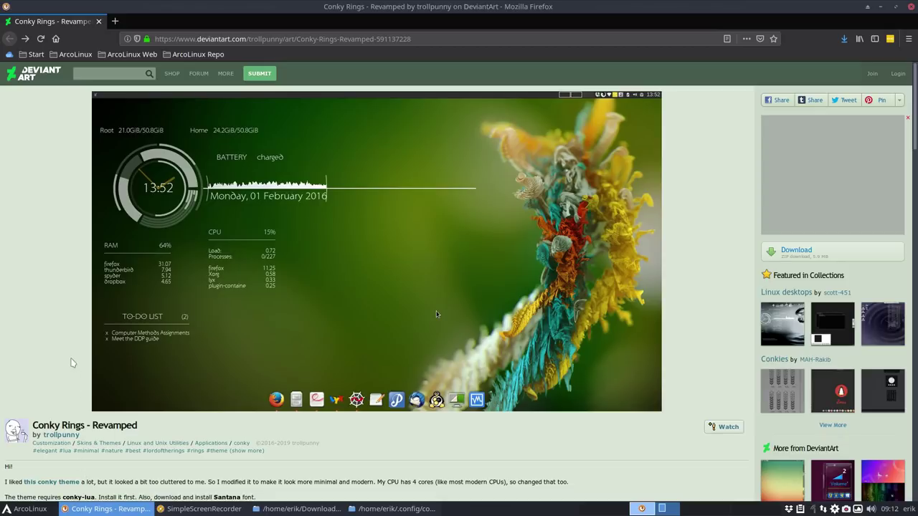
pyautogui.scroll(-5, 480, 341)
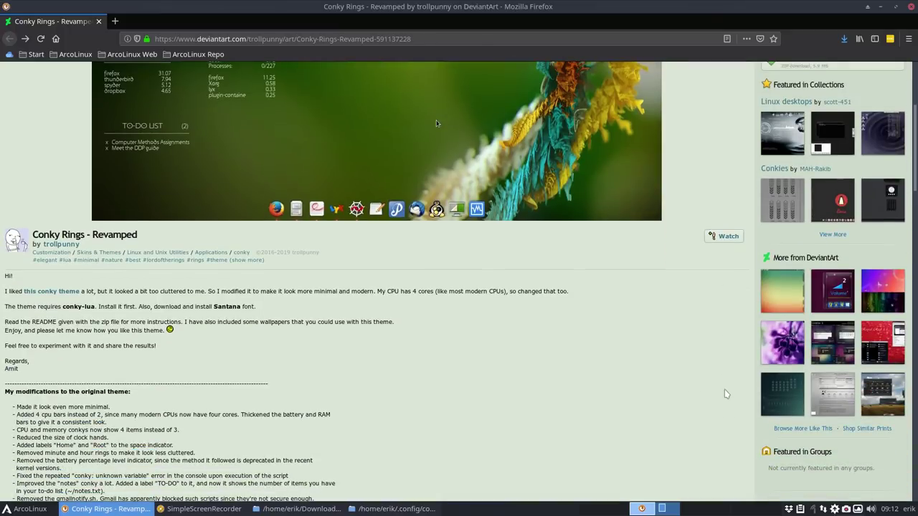
pyautogui.scroll(-3, 726, 394)
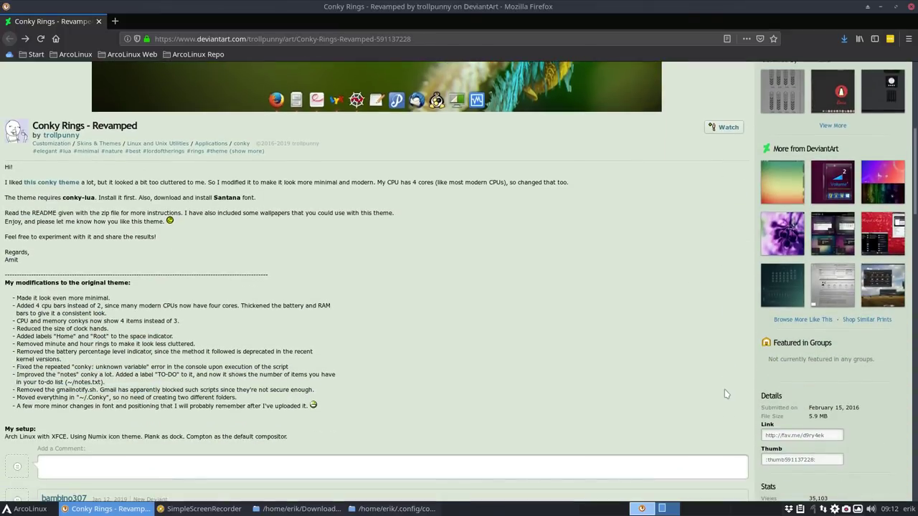
pyautogui.scroll(4, 723, 395)
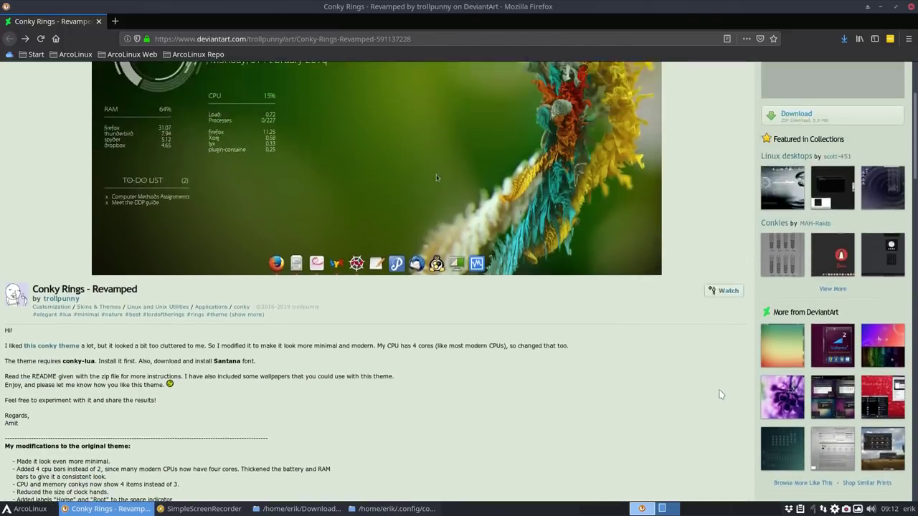
pyautogui.click(880, 9)
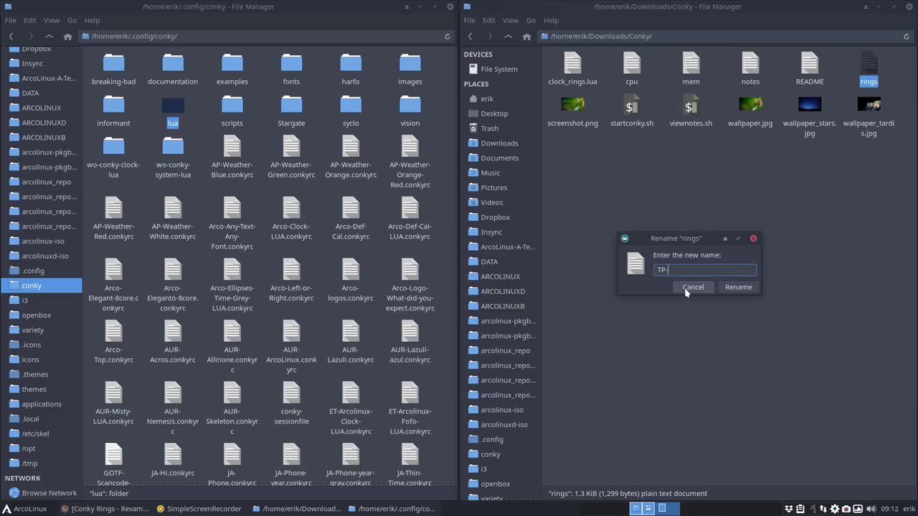
# Complete the new file name as TP-Troll.conkyrc and move the file into ~/.config/conky.
pyautogui.write('TP-Troll.conkyrc')
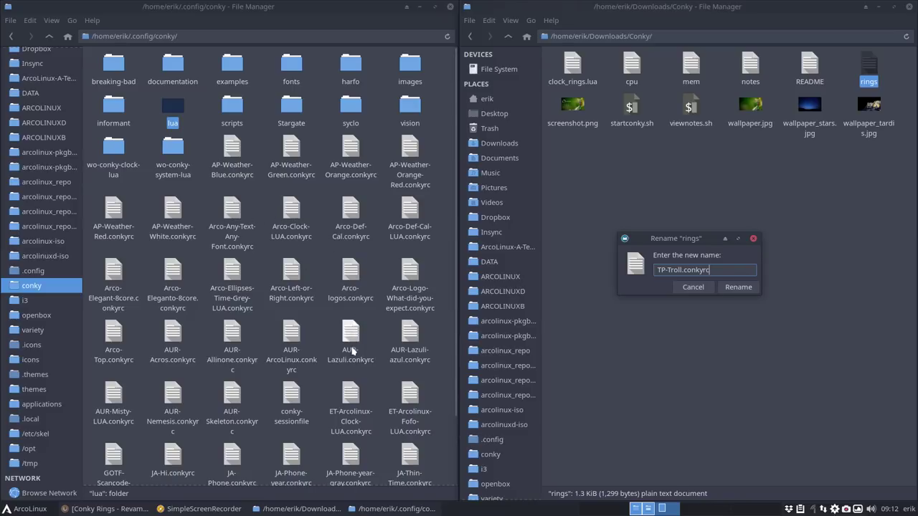
pyautogui.click(753, 289)
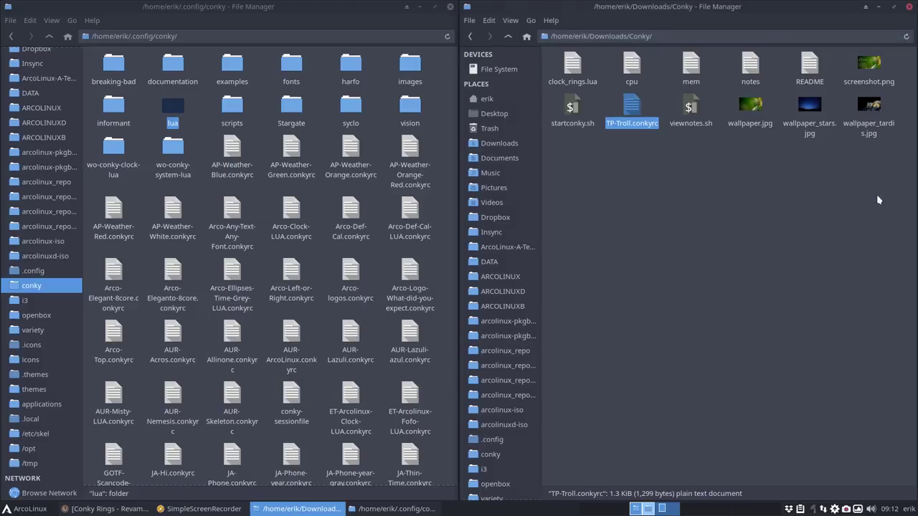
pyautogui.moveTo(633, 113); pyautogui.dragTo(434, 263)
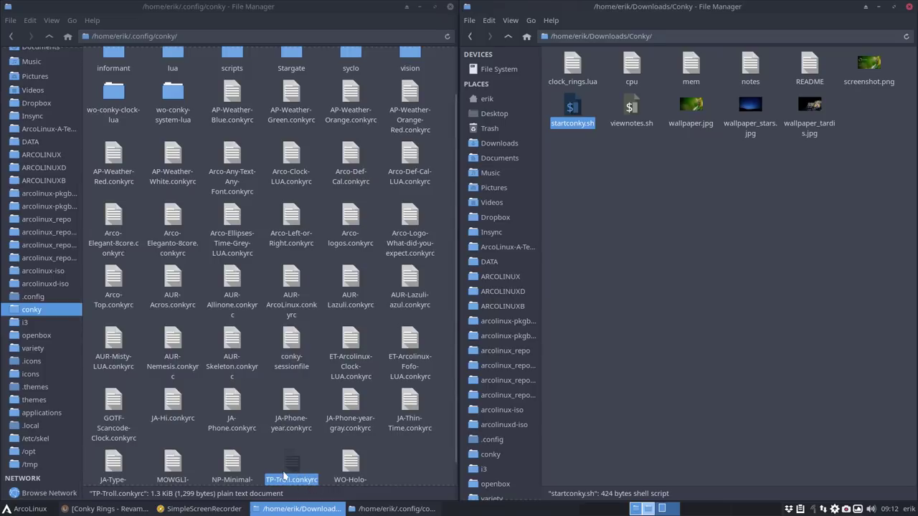
# Open TP-Troll.conkyrc from ~/.config/conky in Sublime Text and tile the editor beside the ~/.config/conky window.
pyautogui.doubleClick(287, 473)
pyautogui.scroll(-20, 203, 274)
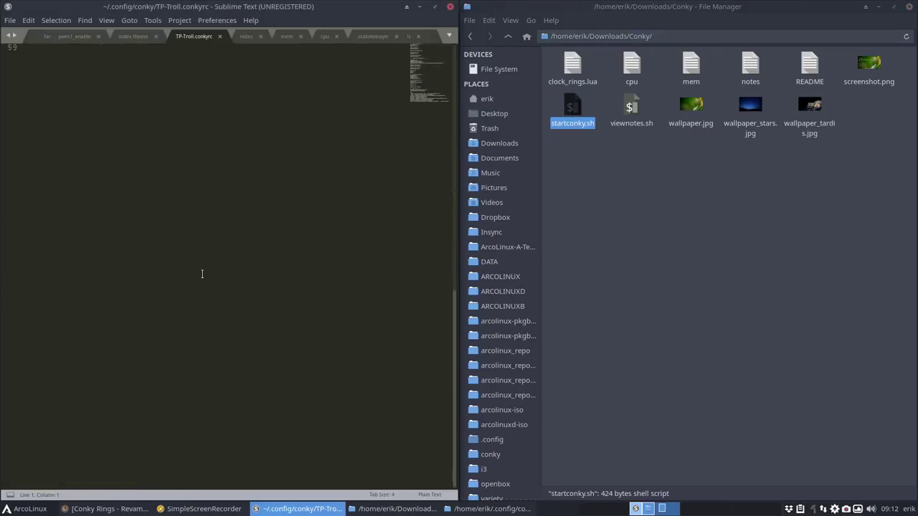
pyautogui.scroll(12, 201, 276)
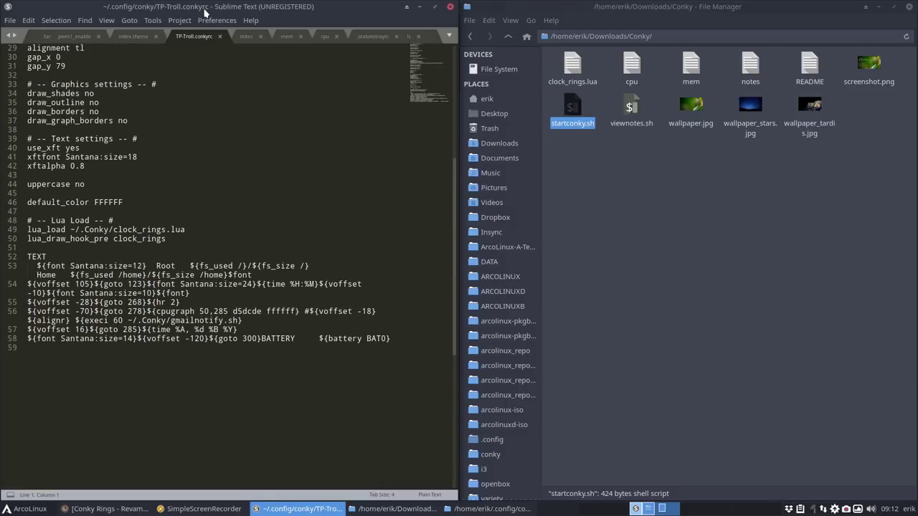
pyautogui.moveTo(207, 9); pyautogui.dragTo(913, 161)
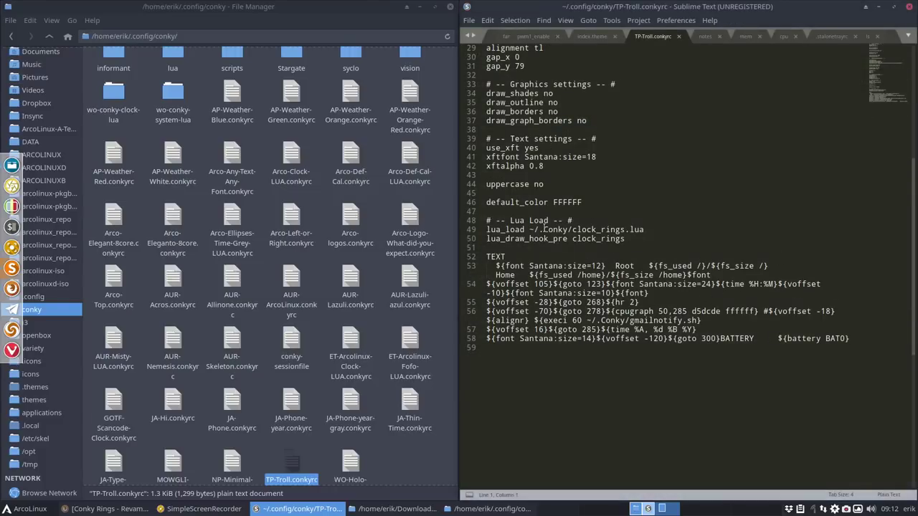
# Change the lua_load path on line 49 to ~/.config/conky/lua/clock_rings.lua and save TP-Troll.conkyrc.
pyautogui.click(544, 229)
pyautogui.moveTo(540, 230); pyautogui.dragTo(569, 230)
pyautogui.click(545, 230)
pyautogui.write('config/')
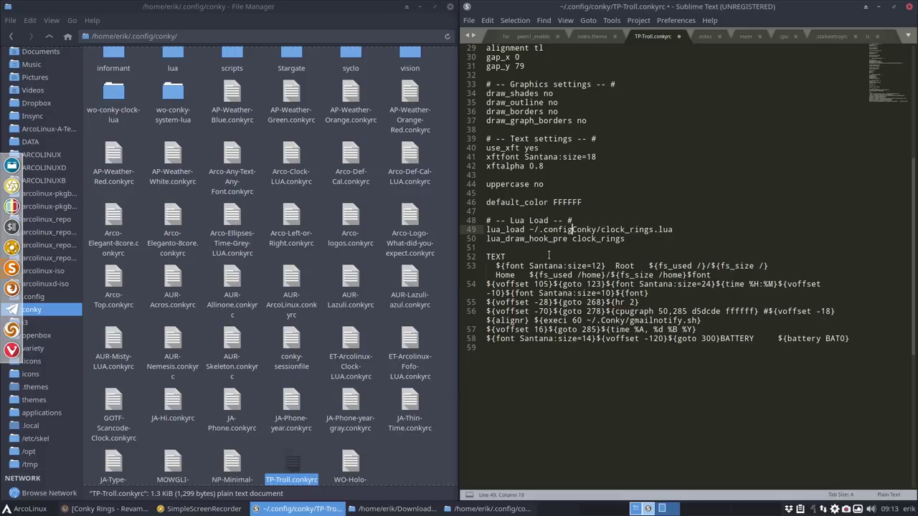
pyautogui.press('Delete')
pyautogui.write('conky/')
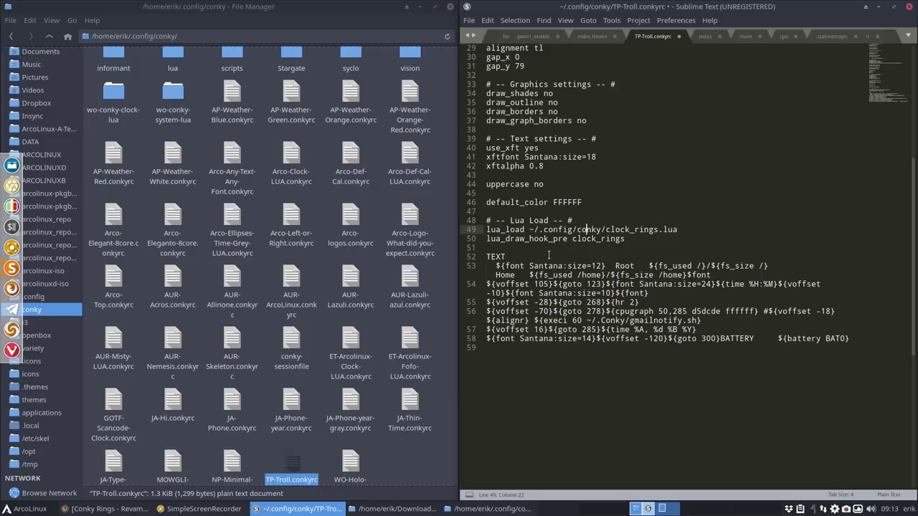
pyautogui.write('lua/')
pyautogui.hotkey('ctrl', 's')
# Check the lua folder for clock_rings.lua against the Lua Load lines and highlight the Santana font references in TP-Troll.conkyrc.
pyautogui.scroll(3, 351, 216)
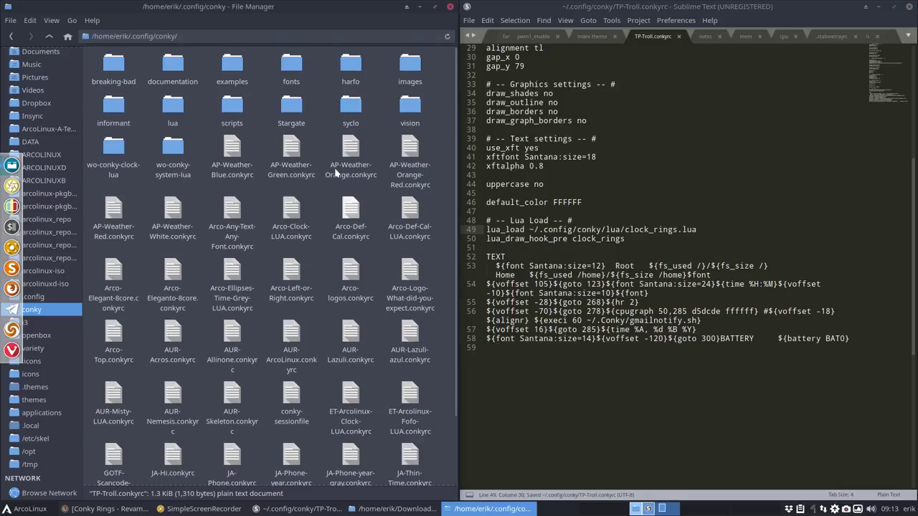
pyautogui.doubleClick(173, 107)
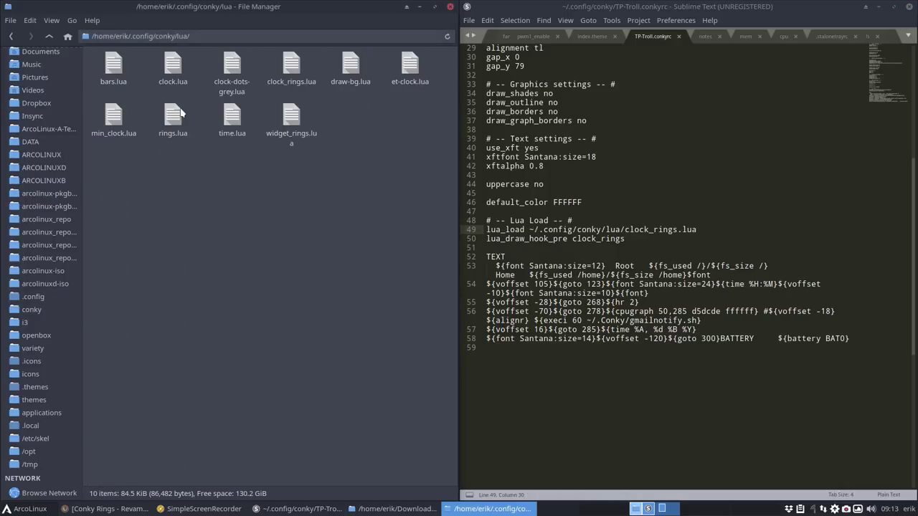
pyautogui.click(609, 229)
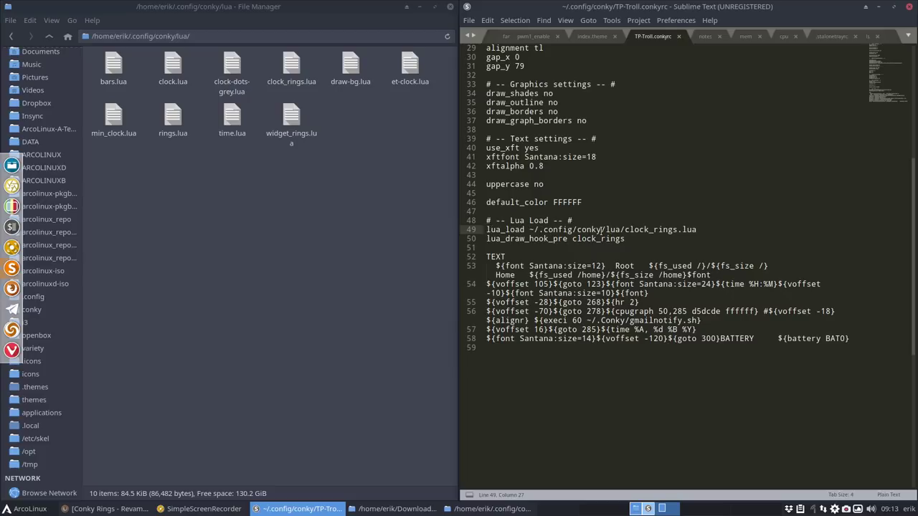
pyautogui.click(672, 238)
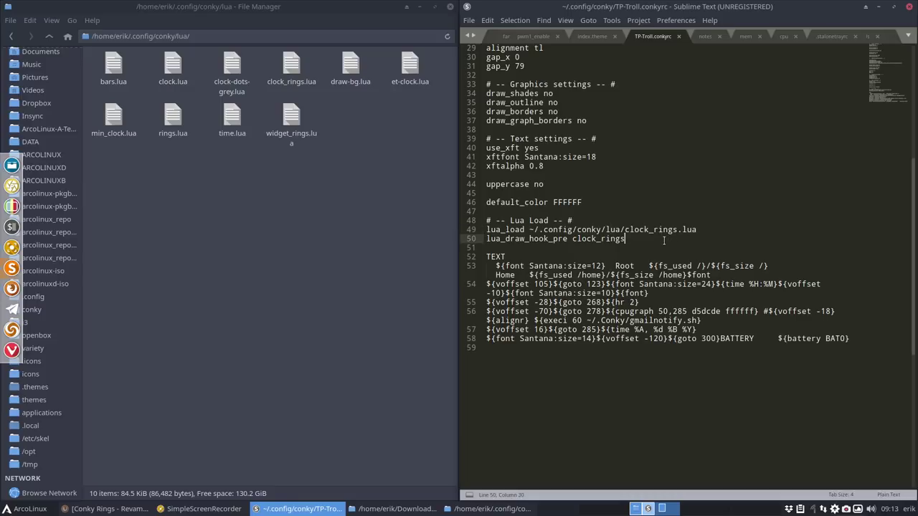
pyautogui.hotkey('ctrl', 's')
pyautogui.doubleClick(562, 265)
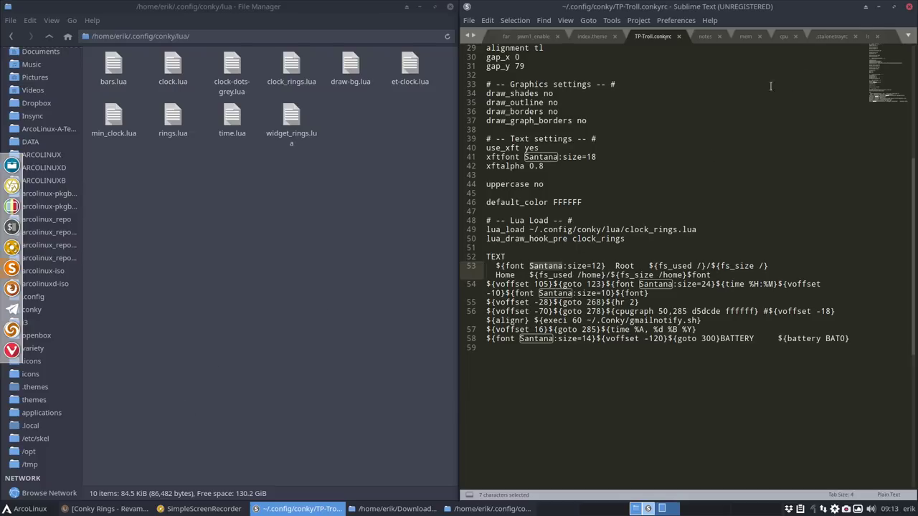
# Minimize the editor and both file manager windows, and launch ArcoLinux Conky Manager.
pyautogui.click(879, 7)
pyautogui.click(879, 7)
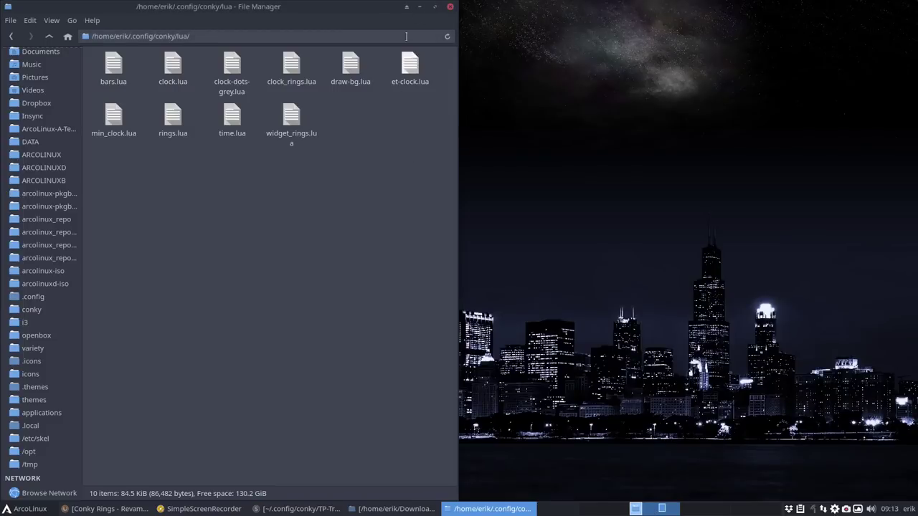
pyautogui.click(420, 7)
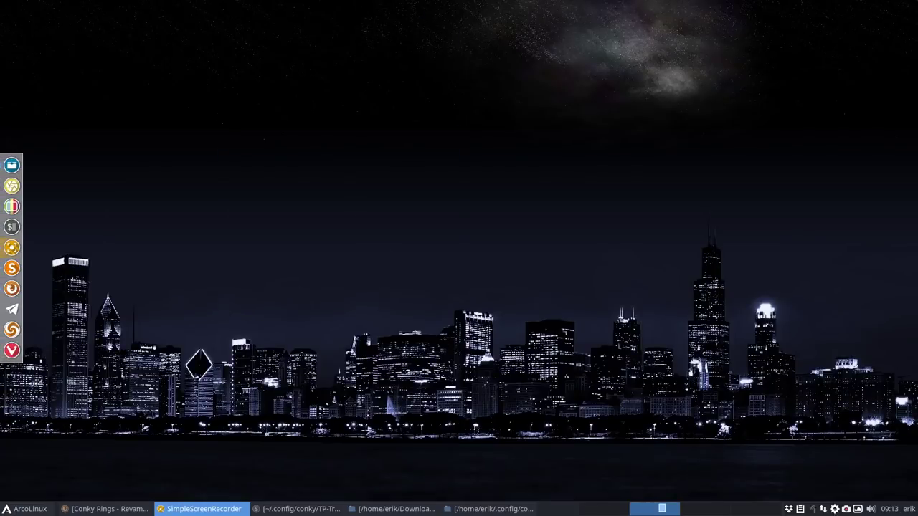
pyautogui.click(27, 508)
pyautogui.click(130, 374)
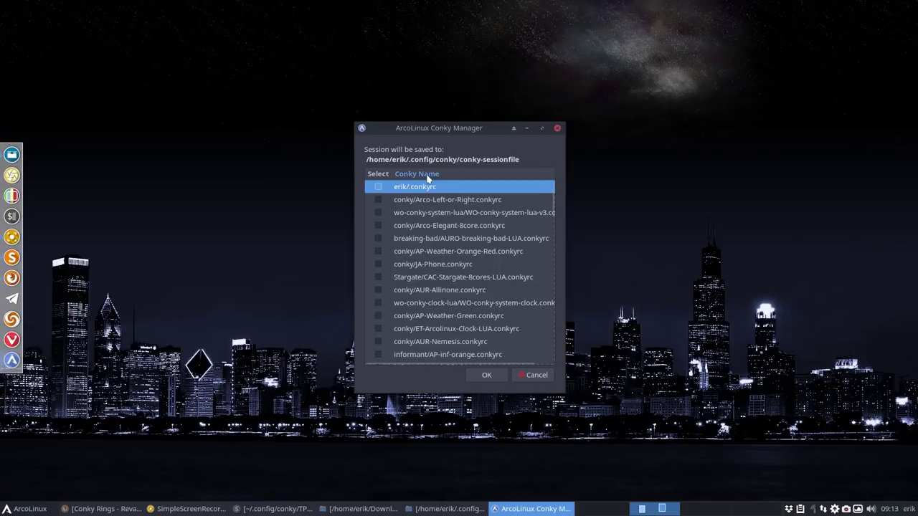
# Sort the conky list by name, enable only conky/TP-Troll.conkyrc, and apply the session.
pyautogui.click(427, 175)
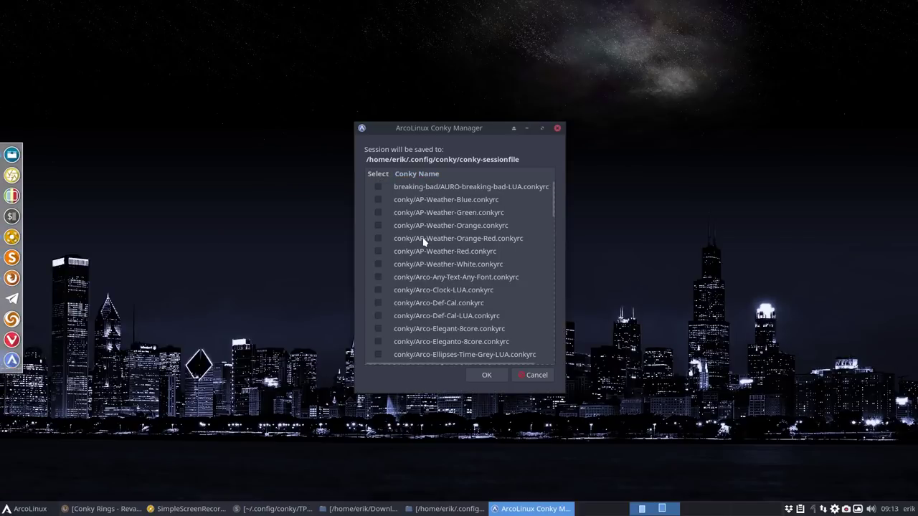
pyautogui.scroll(-4, 424, 243)
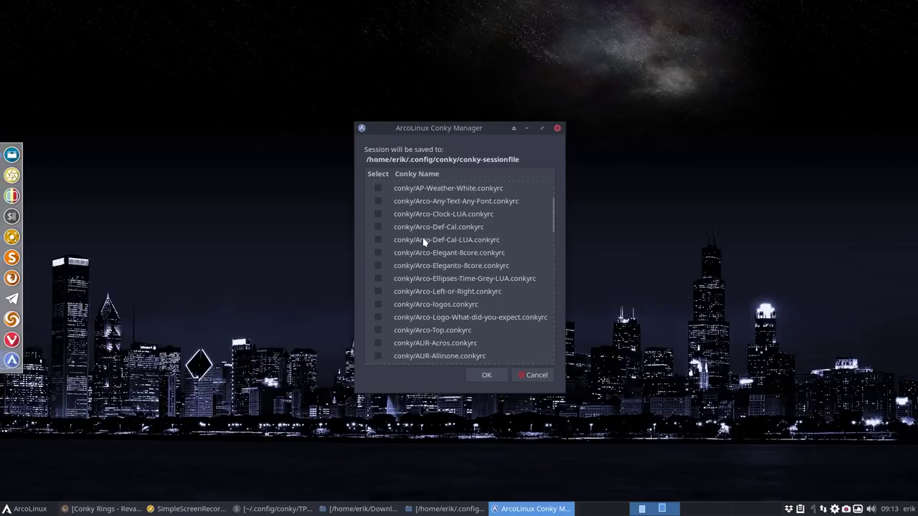
pyautogui.scroll(-3, 424, 242)
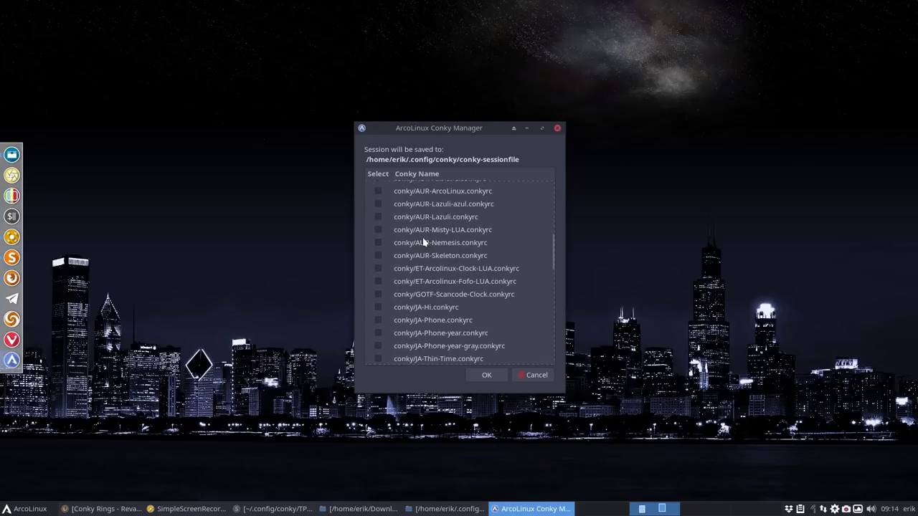
pyautogui.scroll(-2, 423, 243)
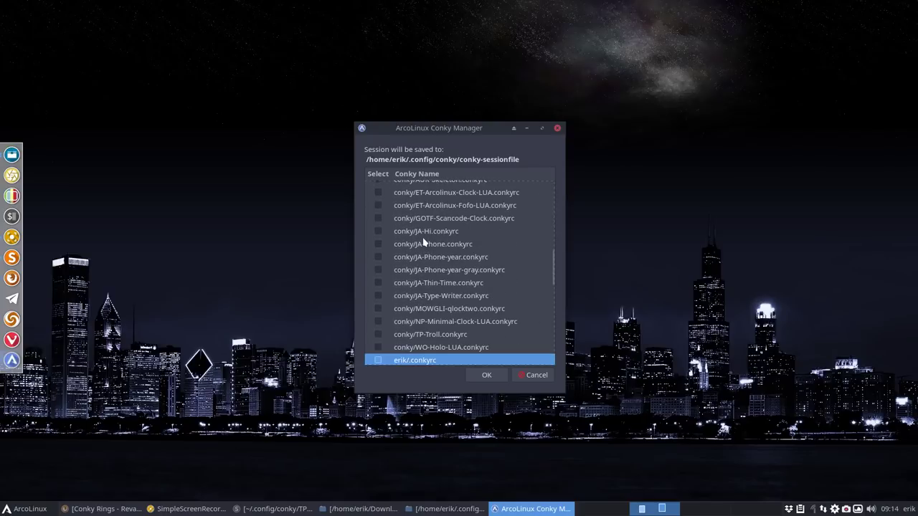
pyautogui.click(428, 310)
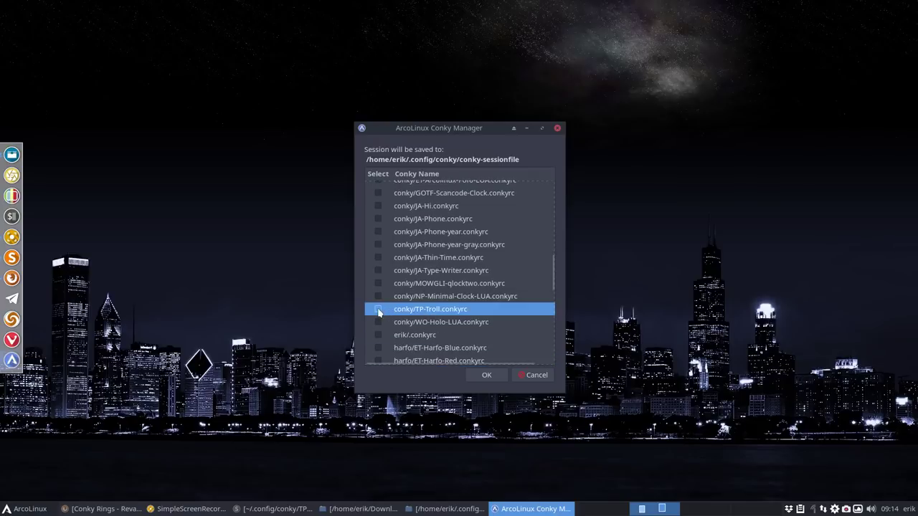
pyautogui.click(379, 310)
pyautogui.click(483, 376)
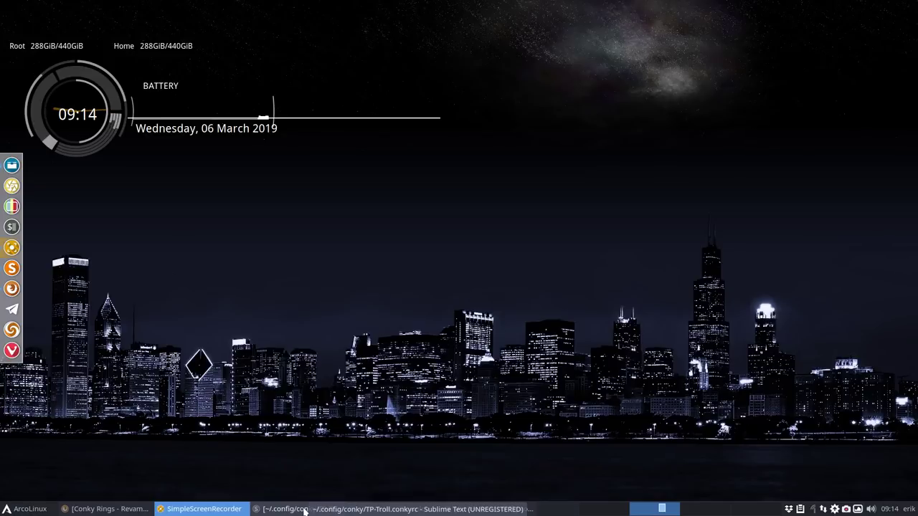
# Restore TP-Troll.conkyrc in Sublime Text, delete the two leading spaces on line 53, and maximize the editor.
pyautogui.click(304, 510)
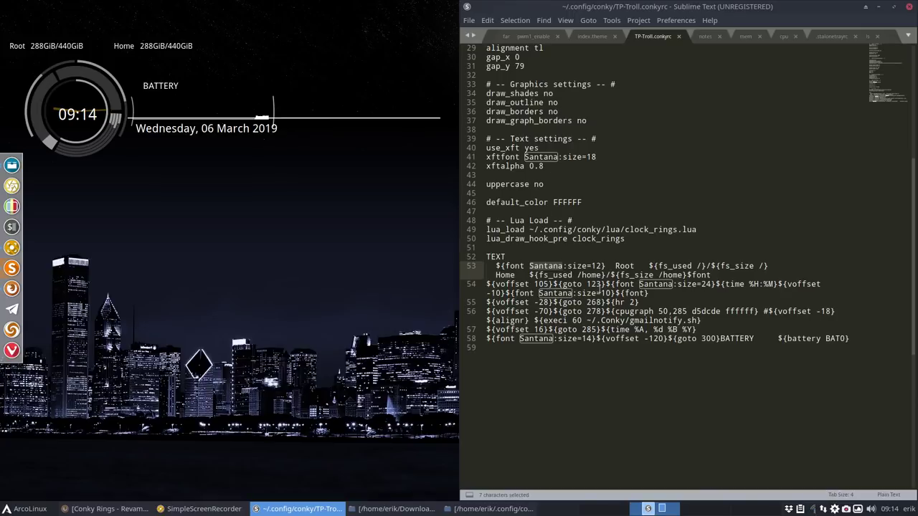
pyautogui.click(495, 265)
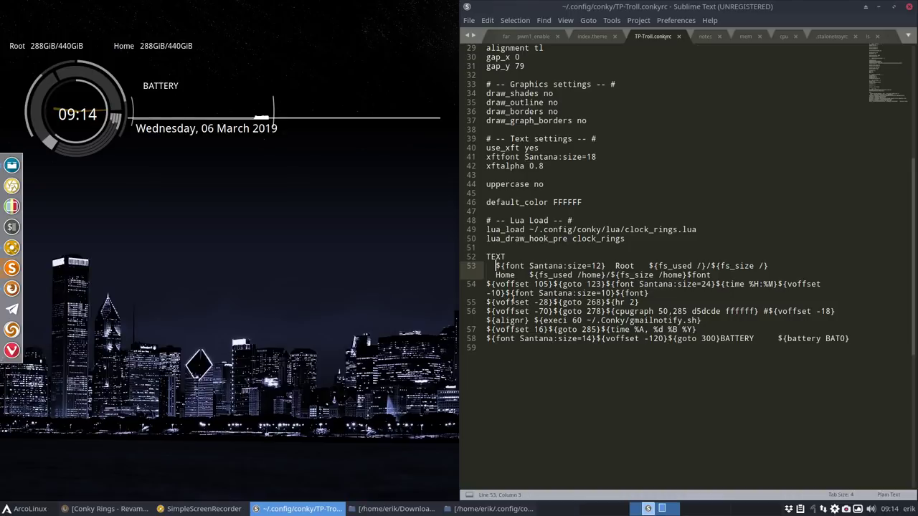
pyautogui.press('BackSpace')
pyautogui.press('BackSpace')
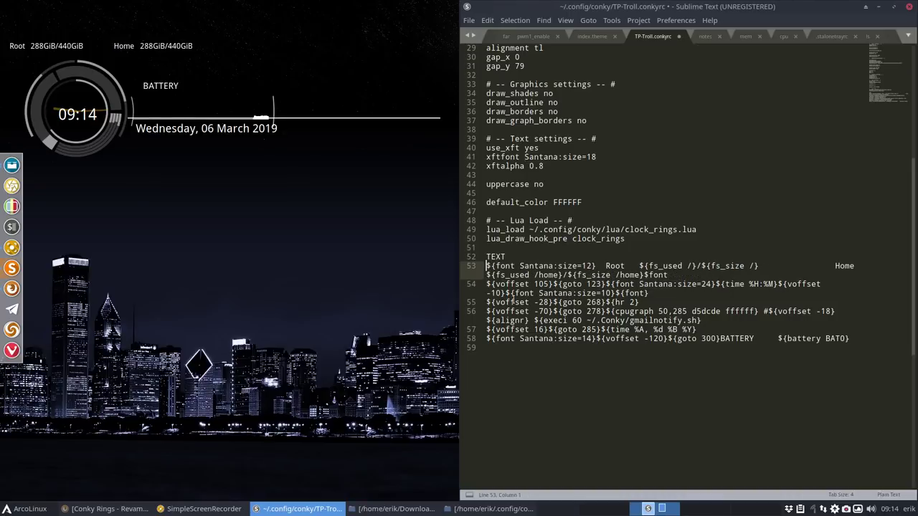
pyautogui.doubleClick(797, 6)
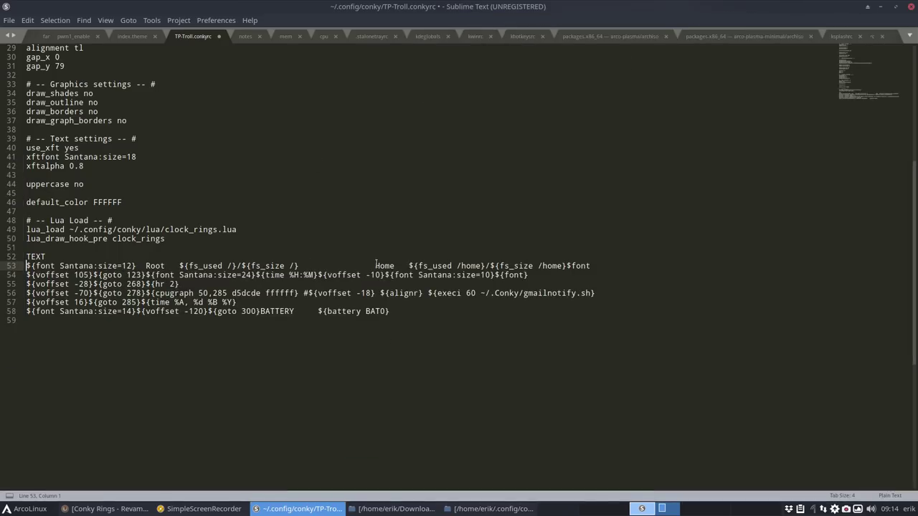
# Restore the editor to a smaller window so the desktop shows, and set gap_x to 20 in TP-Troll.conkyrc.
pyautogui.moveTo(846, 6); pyautogui.dragTo(819, 50)
pyautogui.scroll(6, 489, 244)
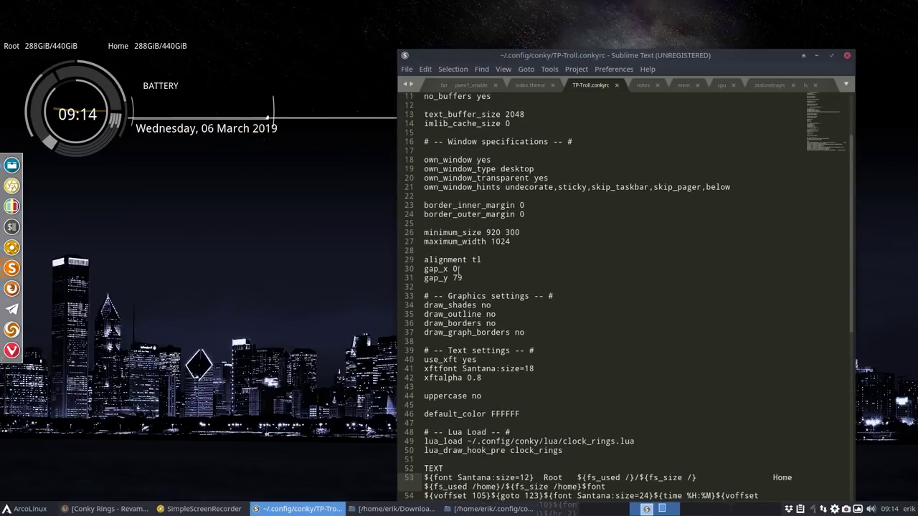
pyautogui.click(458, 269)
pyautogui.press('BackSpace')
pyautogui.write('20')
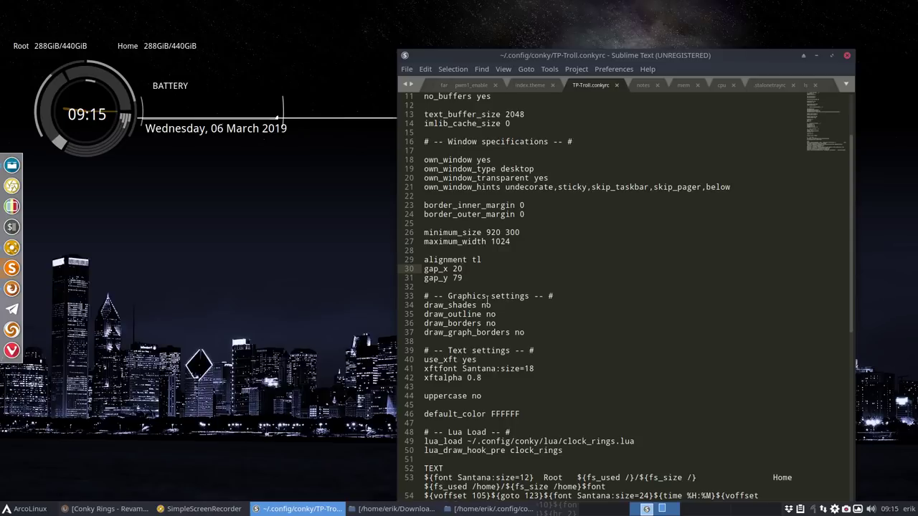
# Test the conky by selecting the empty desktop, set own_window_type to override in TP-Troll.conkyrc, and save the file.
pyautogui.scroll(2, 568, 295)
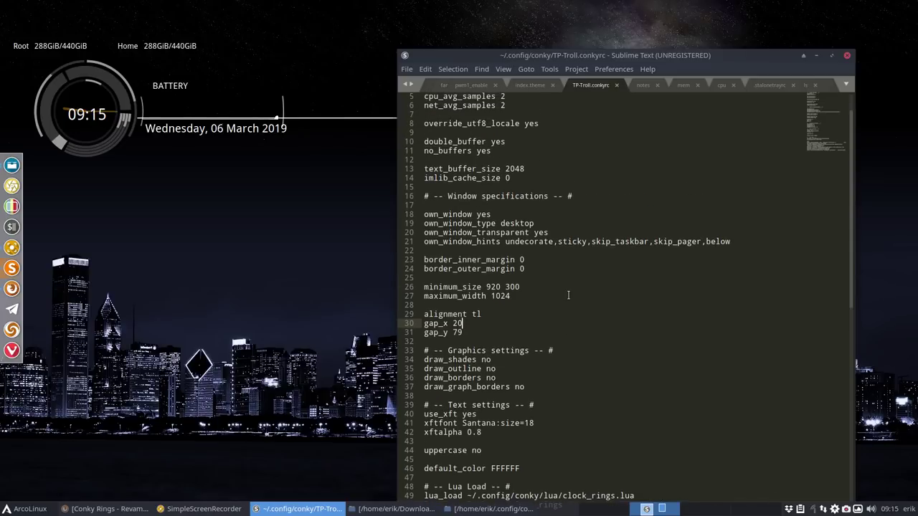
pyautogui.scroll(2, 568, 295)
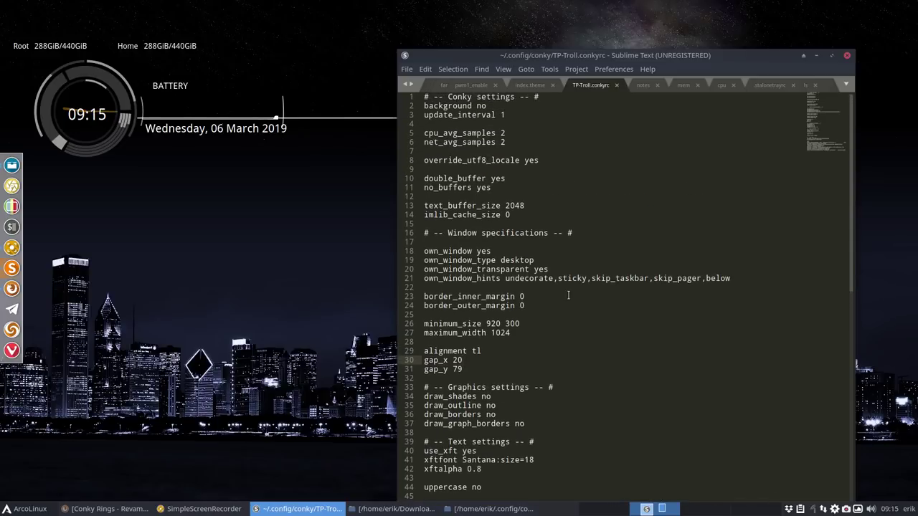
pyautogui.scroll(-3, 568, 295)
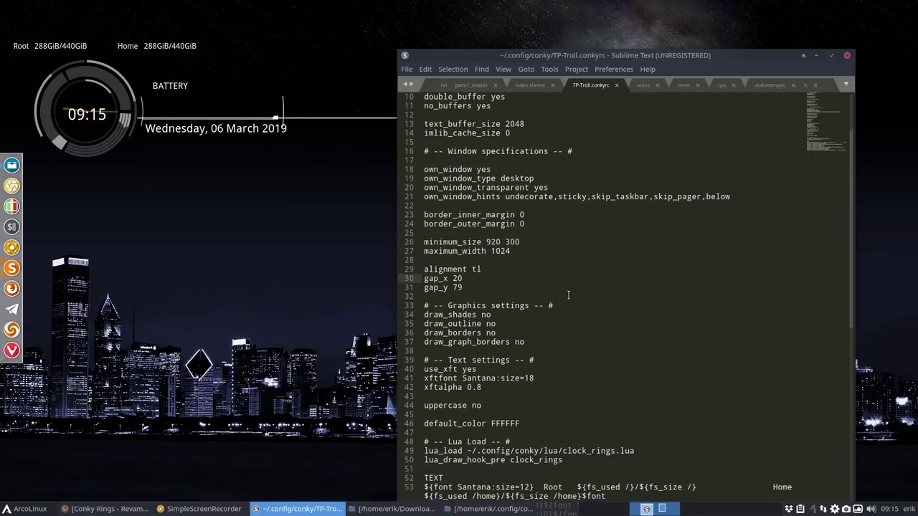
pyautogui.click(236, 195)
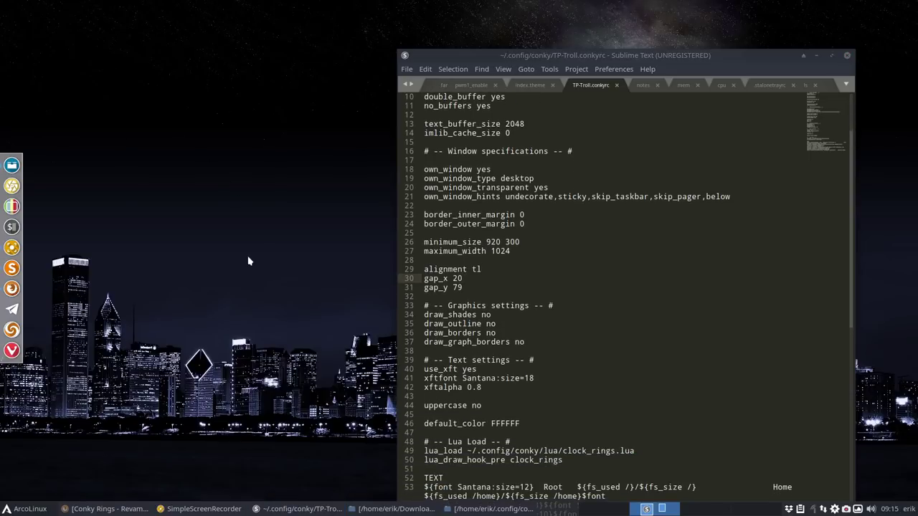
pyautogui.doubleClick(516, 178)
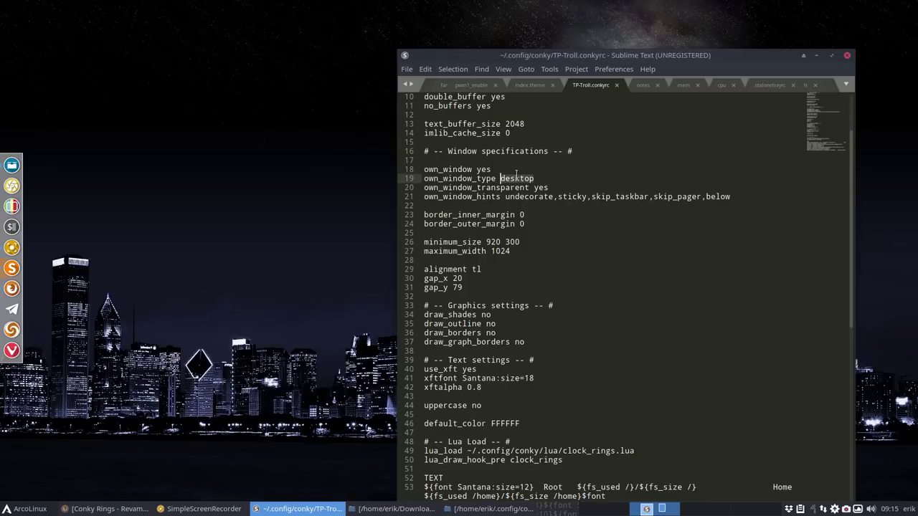
pyautogui.write('overrid')
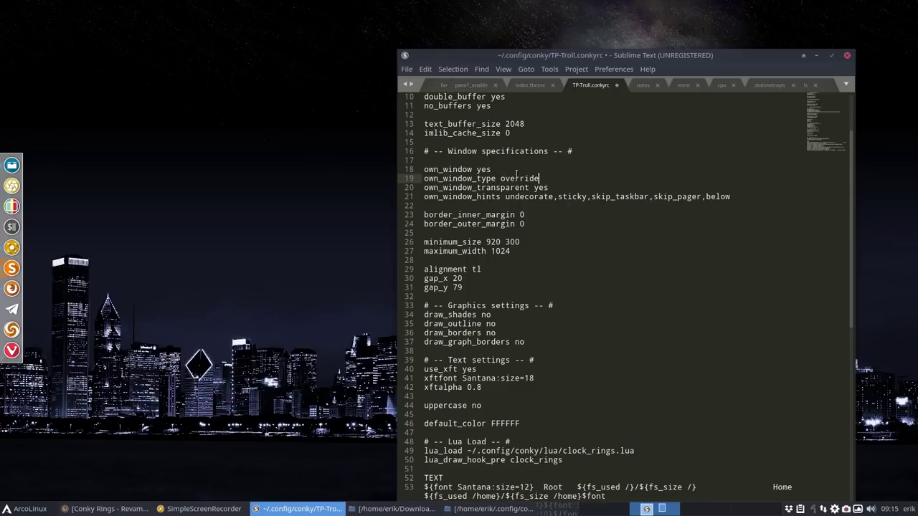
pyautogui.hotkey('ctrl', 's')
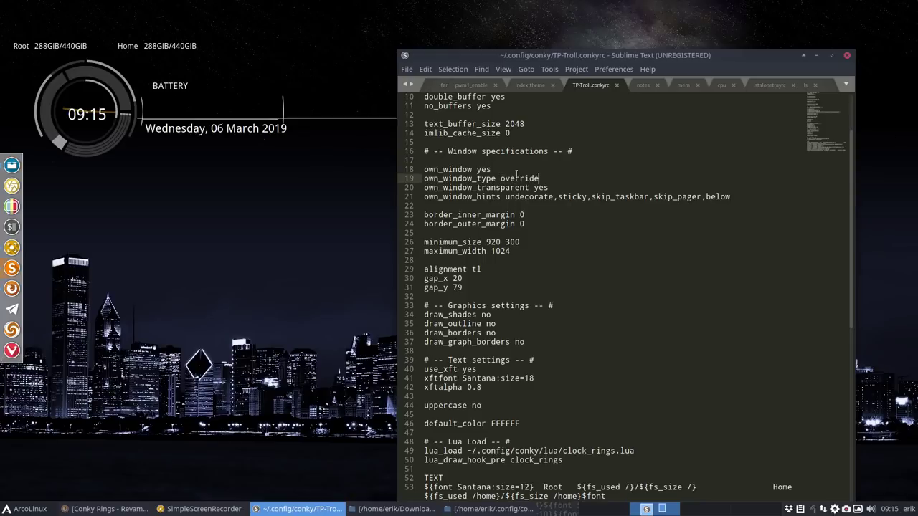
# Check the conky's visibility on the desktop and an adjacent workspace, tile the editor to half the screen, and highlight the own_window_type value.
pyautogui.click(293, 105)
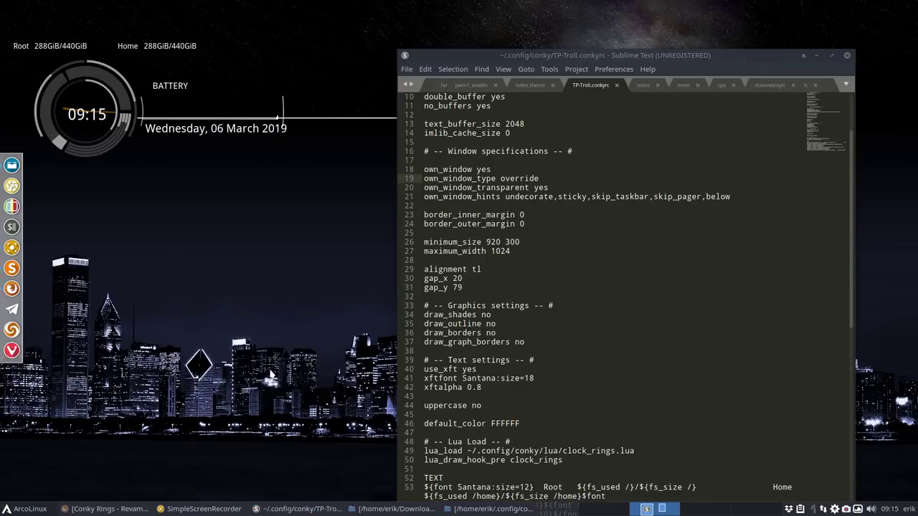
pyautogui.hotkey('ctrl', 'alt', 'Right')
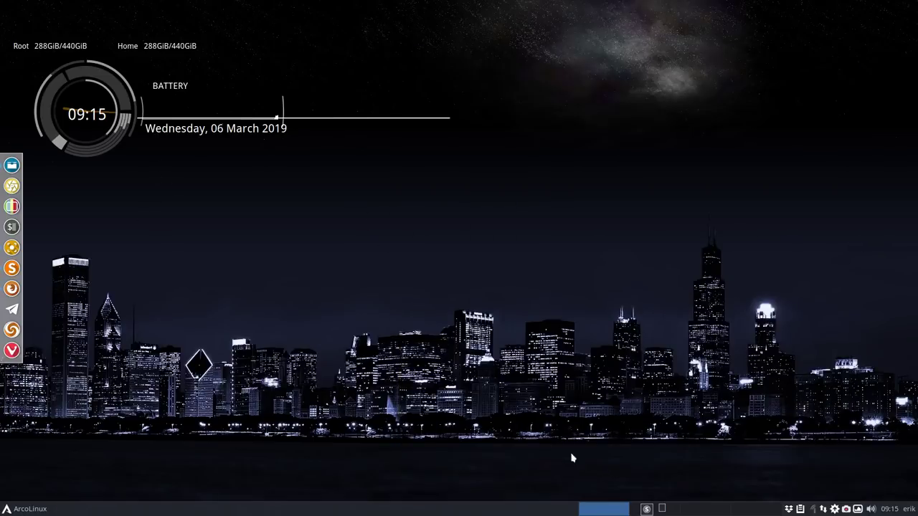
pyautogui.click(644, 510)
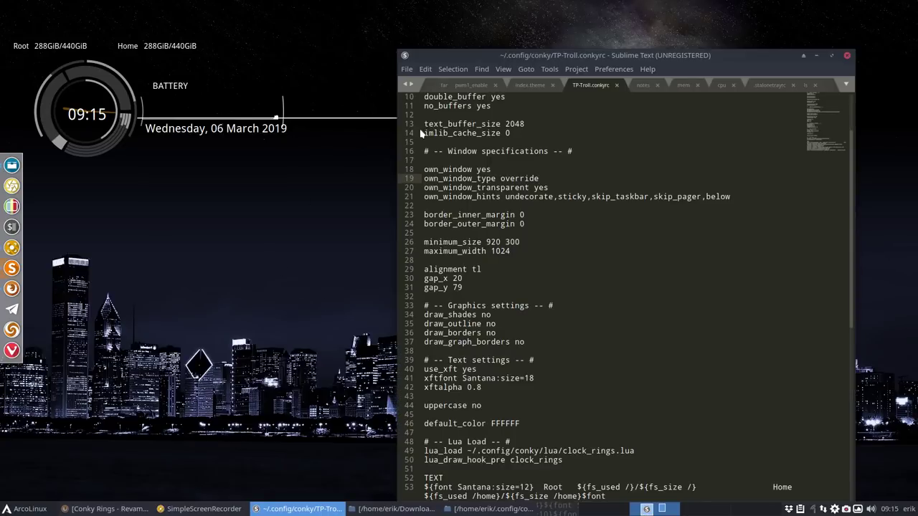
pyautogui.press('super+Right')
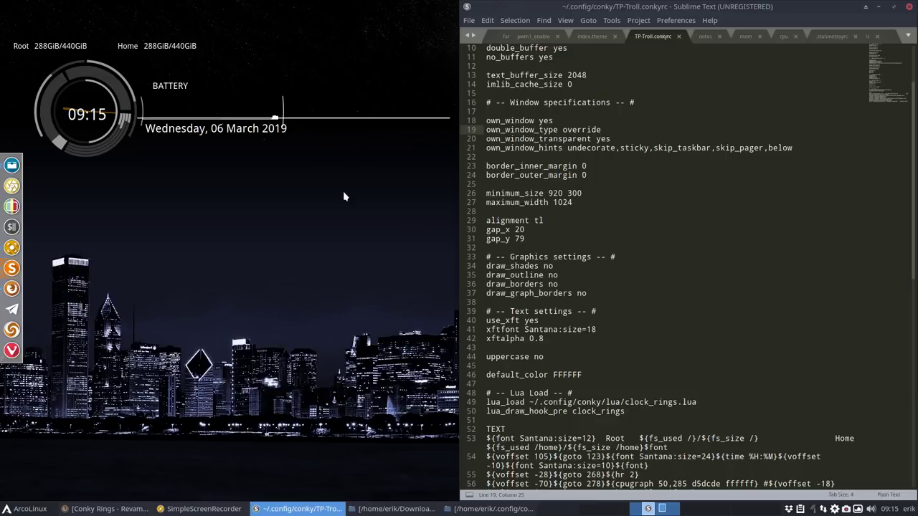
pyautogui.doubleClick(577, 129)
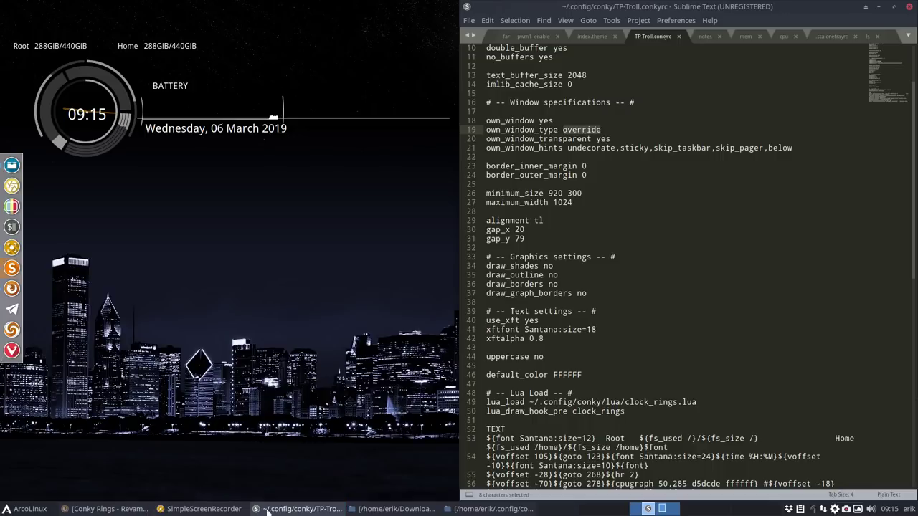
# Bring back both file manager windows, open AUR-Allinone.conkyrc from ~/.config/conky, and maximize the editor.
pyautogui.click(366, 509)
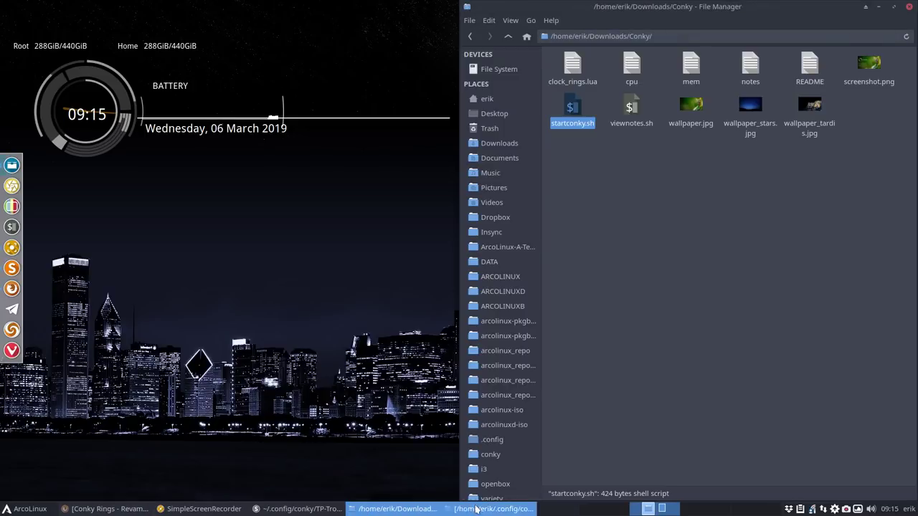
pyautogui.click(476, 509)
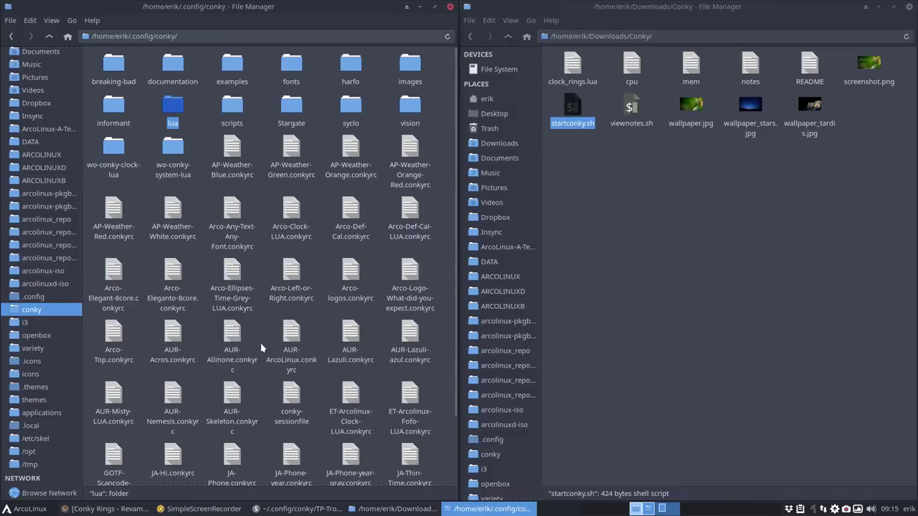
pyautogui.doubleClick(236, 341)
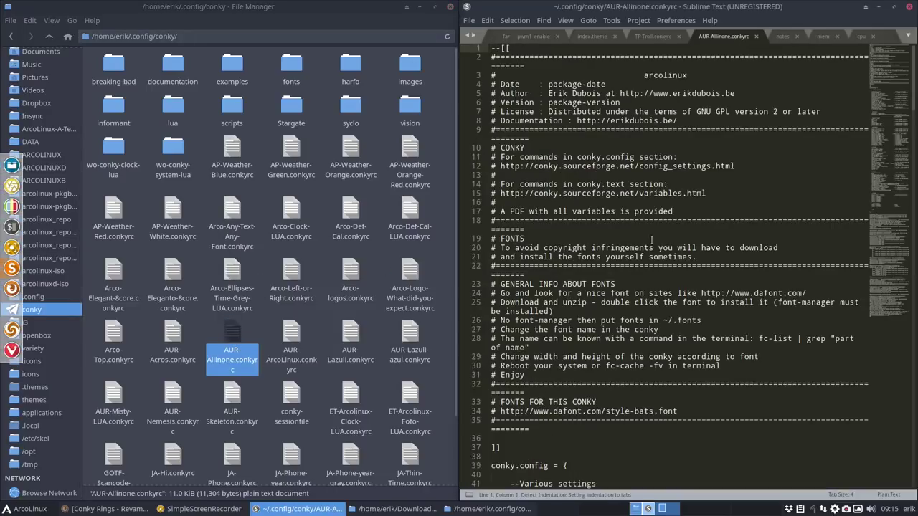
pyautogui.doubleClick(703, 9)
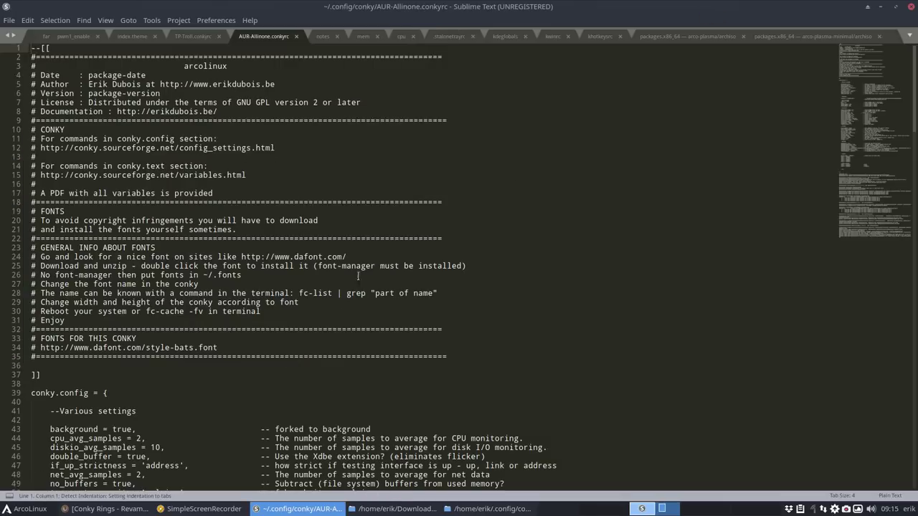
# In AUR-Allinone.conkyrc, align the default_bar_width comment on line 73 with the neighbouring comments.
pyautogui.scroll(-15, 353, 280)
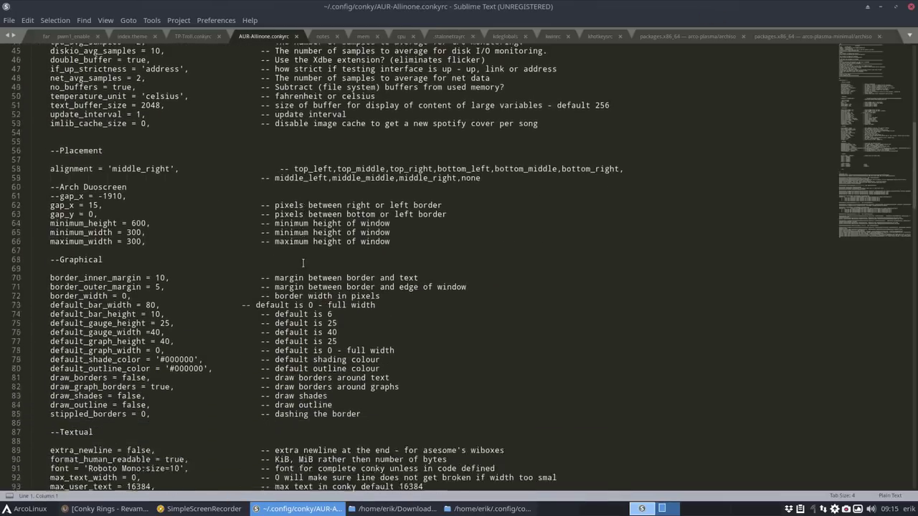
pyautogui.scroll(-1, 302, 263)
pyautogui.click(241, 239)
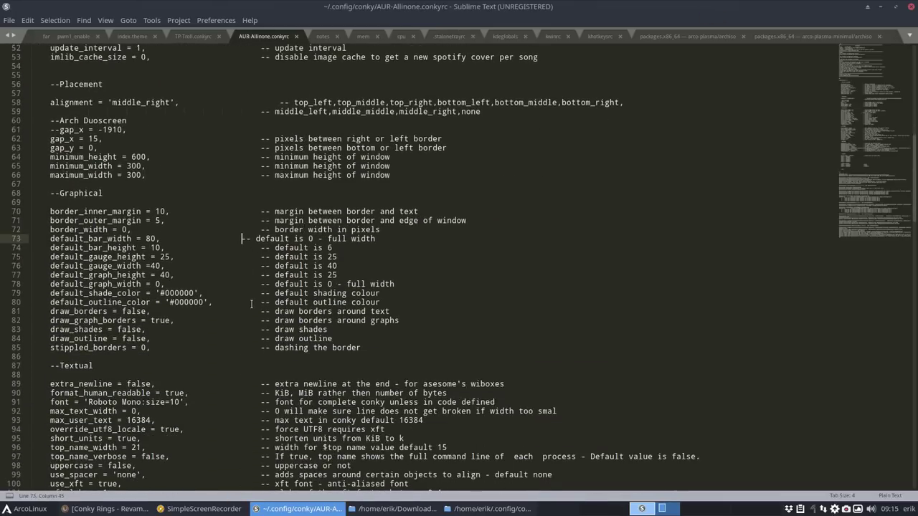
# Highlight the own_window_type options normal/override/dock/desktop/panel in the Windows section of AUR-Allinone.conkyrc.
pyautogui.scroll(-3, 336, 327)
pyautogui.scroll(-5, 336, 327)
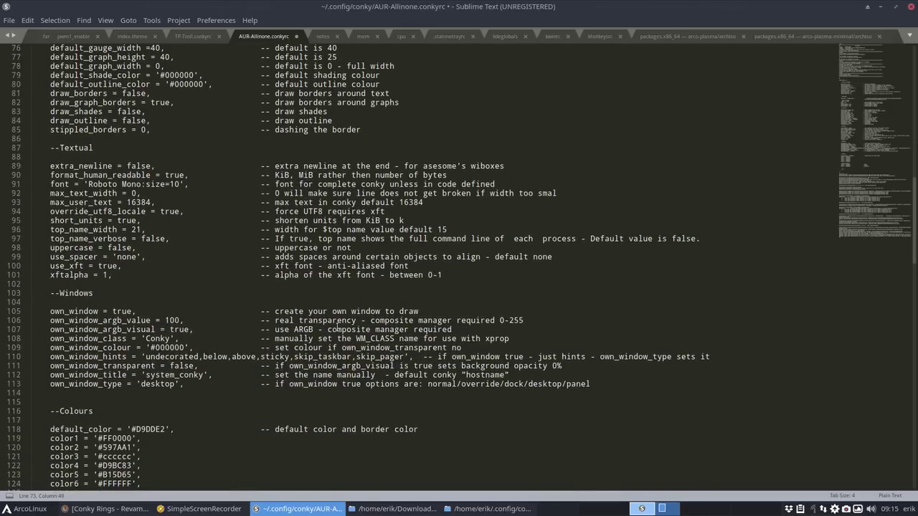
pyautogui.moveTo(428, 383); pyautogui.dragTo(596, 383)
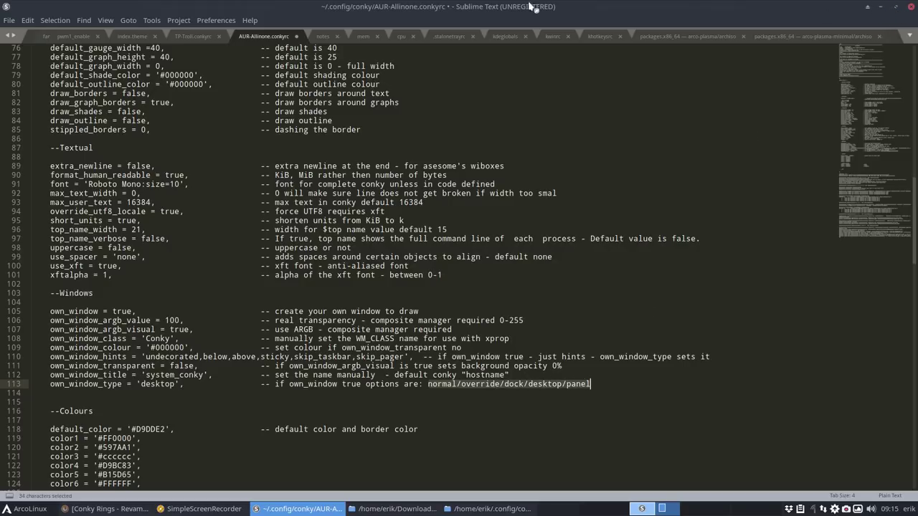
# Return to TP-Troll.conkyrc and tile the editor beside the ~/.config/conky file manager window.
pyautogui.click(188, 41)
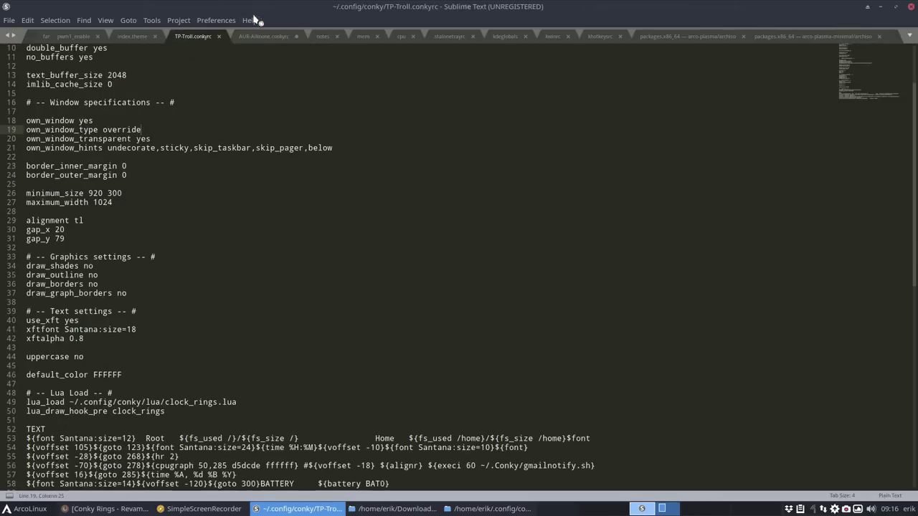
pyautogui.moveTo(267, 6); pyautogui.dragTo(917, 172)
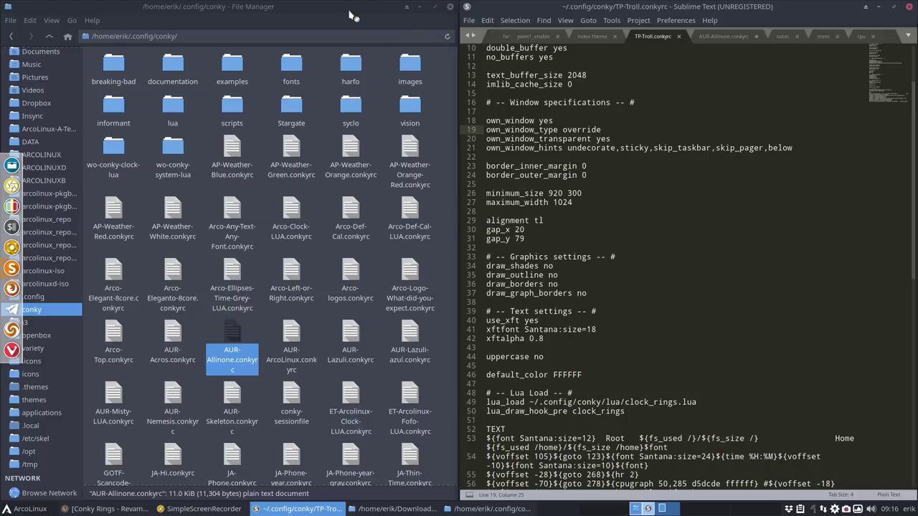
pyautogui.moveTo(318, 9); pyautogui.dragTo(2, 237)
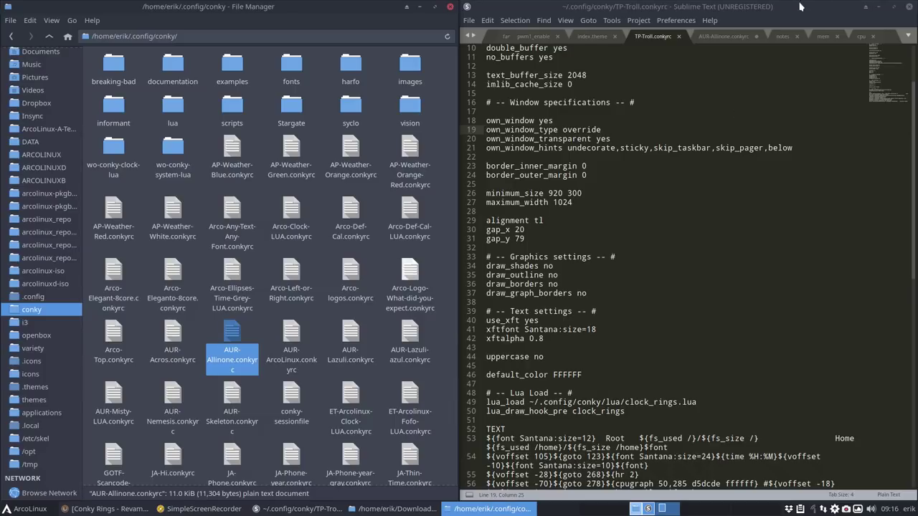
# Rename TP-Troll.conkyrc in ~/.config/conky to TP-Troll-rings.conkyrc.
pyautogui.click(320, 322)
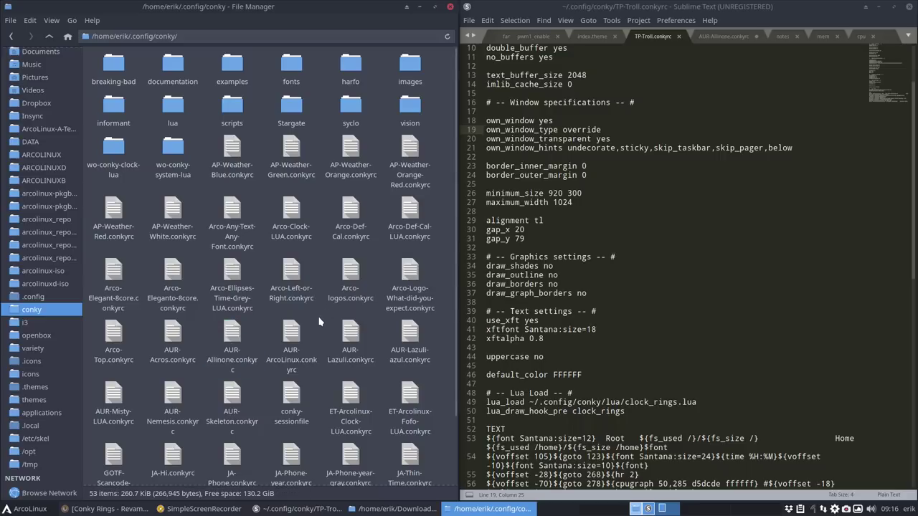
pyautogui.scroll(-2, 320, 322)
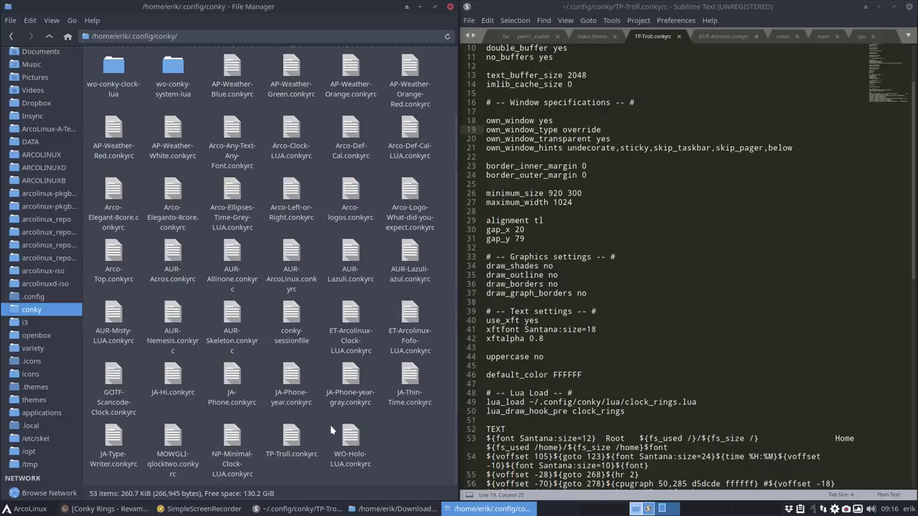
pyautogui.click(286, 435)
pyautogui.press('F2')
pyautogui.press('Right')
pyautogui.write('-rings')
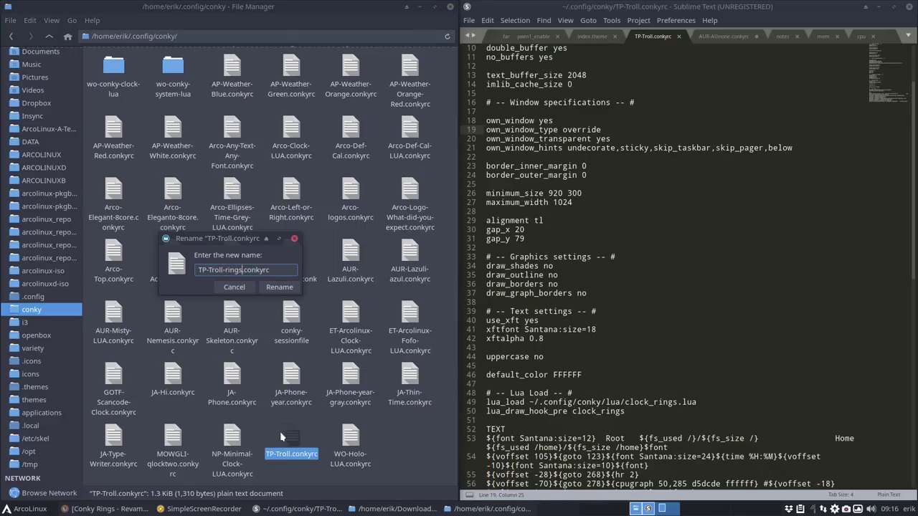
pyautogui.press('Return')
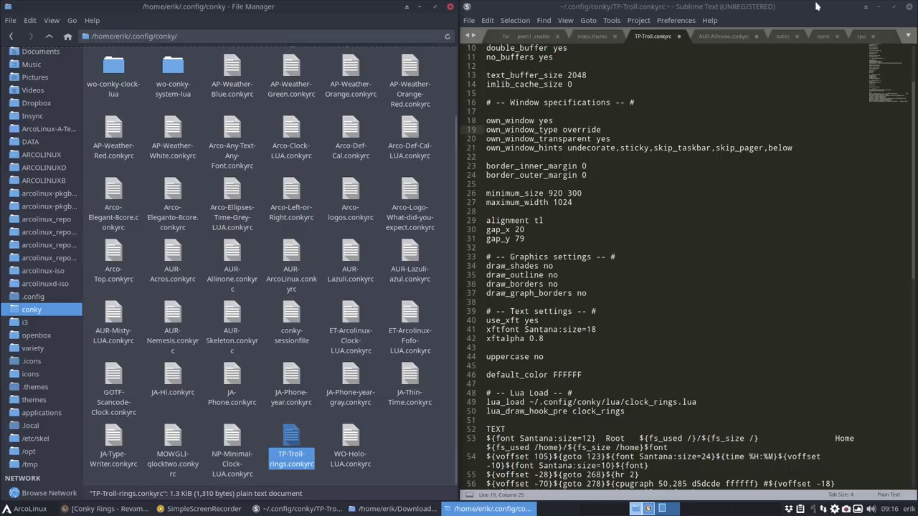
# Minimize the editor and copy the full file name TP-Troll-rings.conkyrc without renaming that file.
pyautogui.click(877, 7)
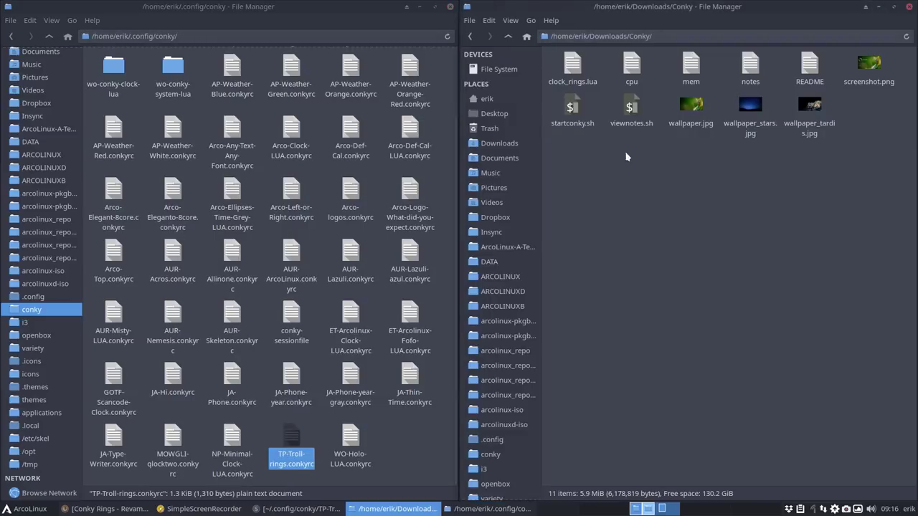
pyautogui.click(633, 66)
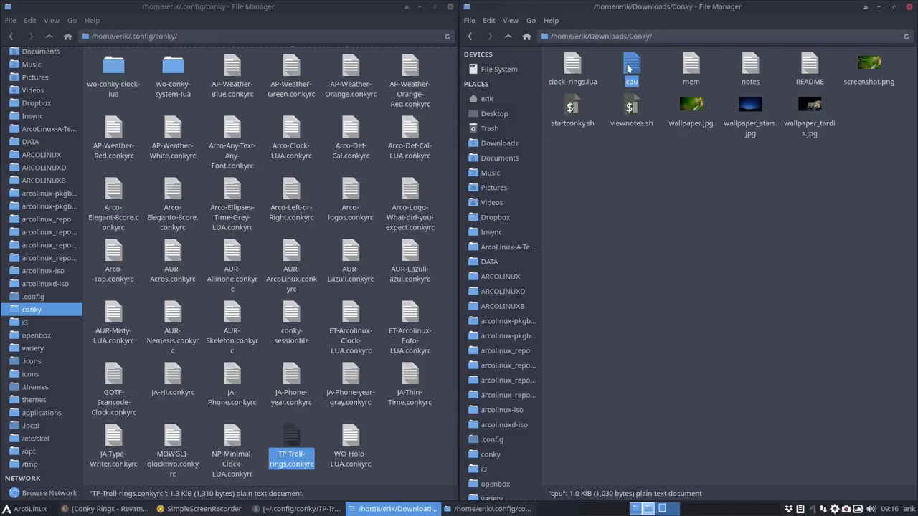
pyautogui.click(293, 436)
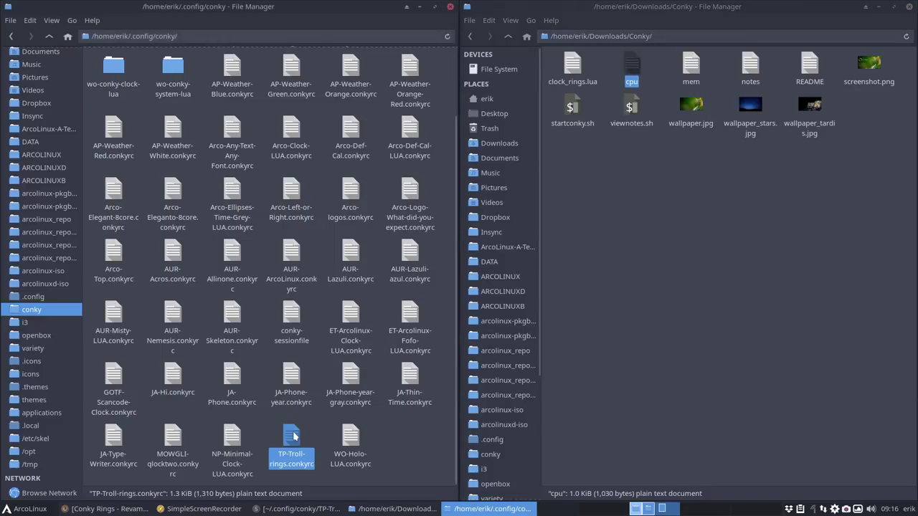
pyautogui.press('F2')
pyautogui.hotkey('ctrl', 'a')
pyautogui.hotkey('ctrl', 'c')
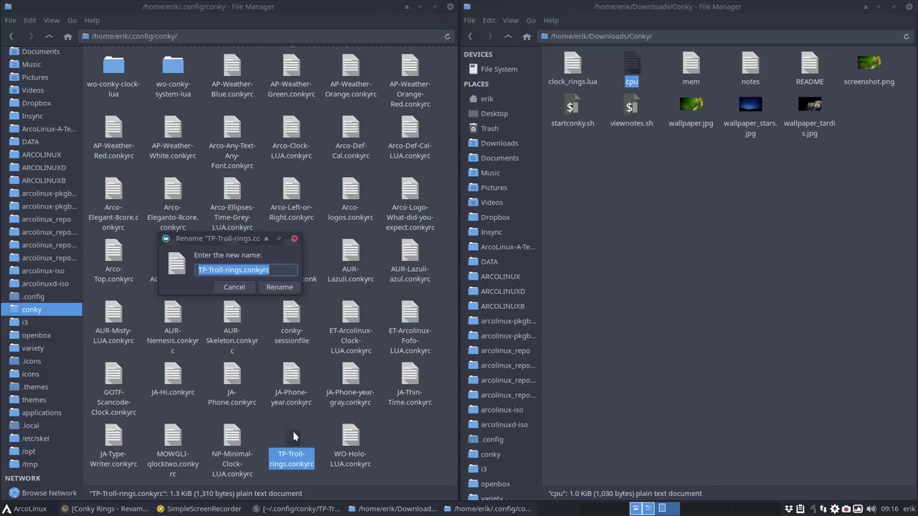
pyautogui.press('Escape')
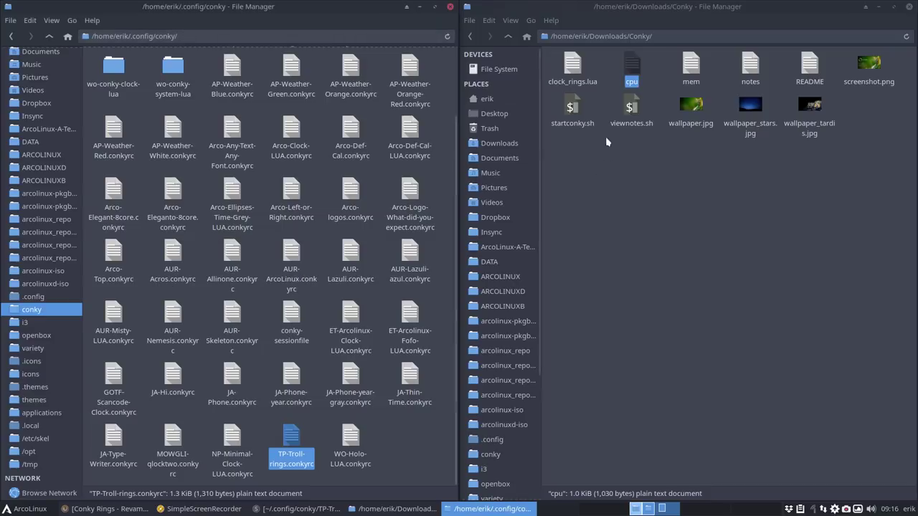
# Rename the cpu file in Downloads/Conky as TP-Troll-cpu.conkyrc and move it into ~/.config/conky.
pyautogui.click(631, 69)
pyautogui.press('F2')
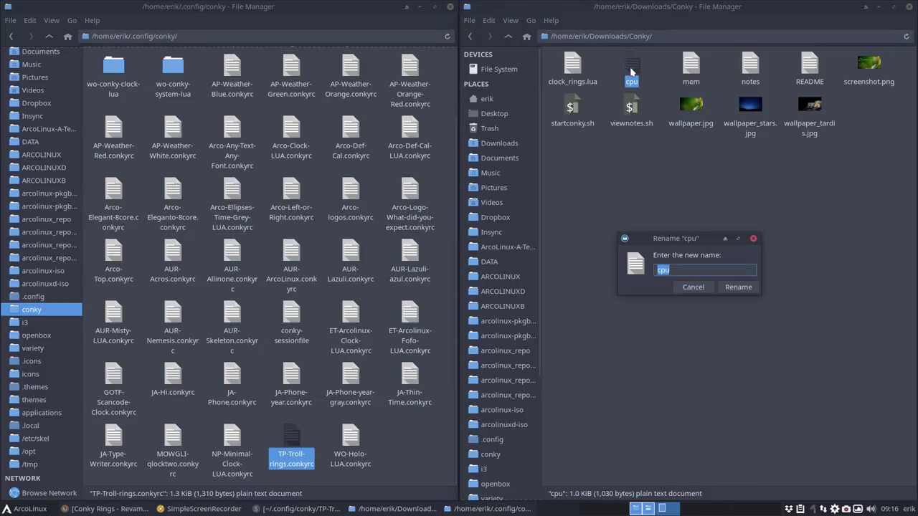
pyautogui.hotkey('ctrl', 'v')
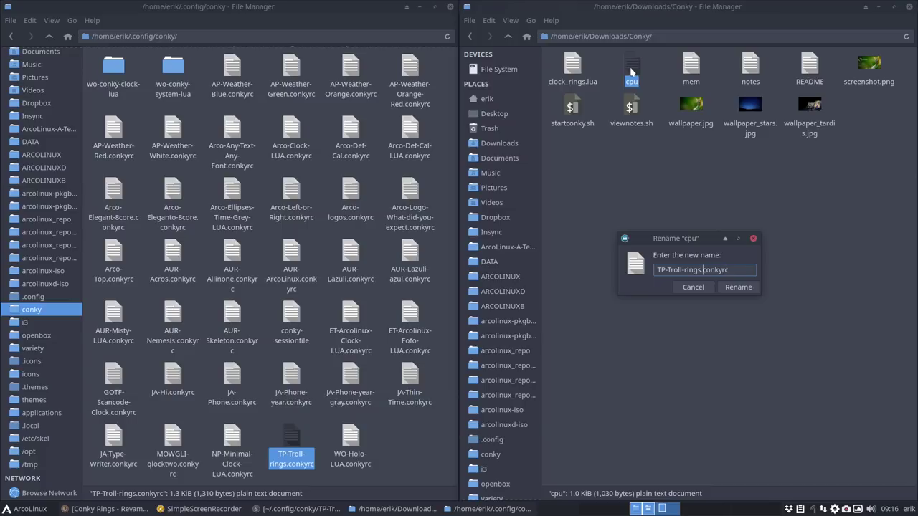
pyautogui.press('BackSpace')
pyautogui.press('BackSpace')
pyautogui.press('BackSpace')
pyautogui.press('BackSpace')
pyautogui.press('BackSpace')
pyautogui.press('BackSpace')
pyautogui.write('cpu.')
pyautogui.press('Return')
pyautogui.moveTo(572, 108); pyautogui.dragTo(409, 437)
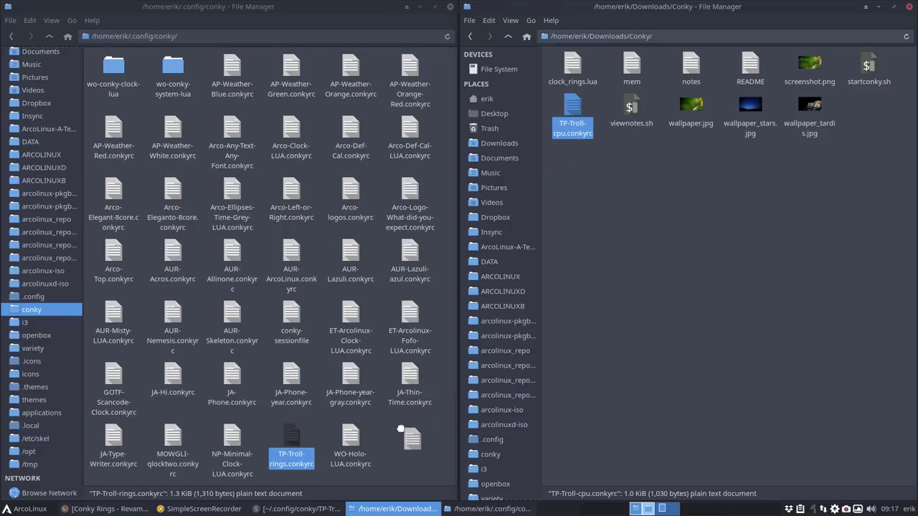
# Rename the mem file in Downloads/Conky as TP-Troll-mem.conkyrc and move it into ~/.config/conky.
pyautogui.click(631, 66)
pyautogui.press('F2')
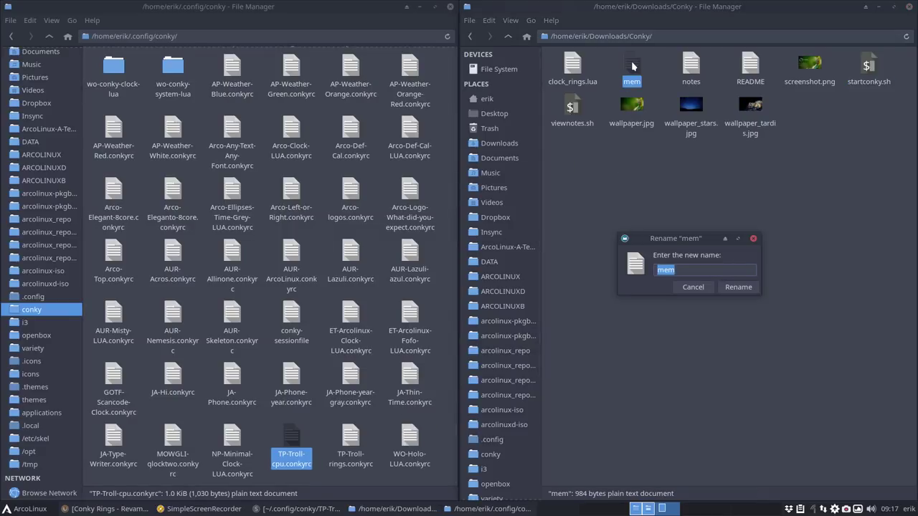
pyautogui.hotkey('ctrl', 'v')
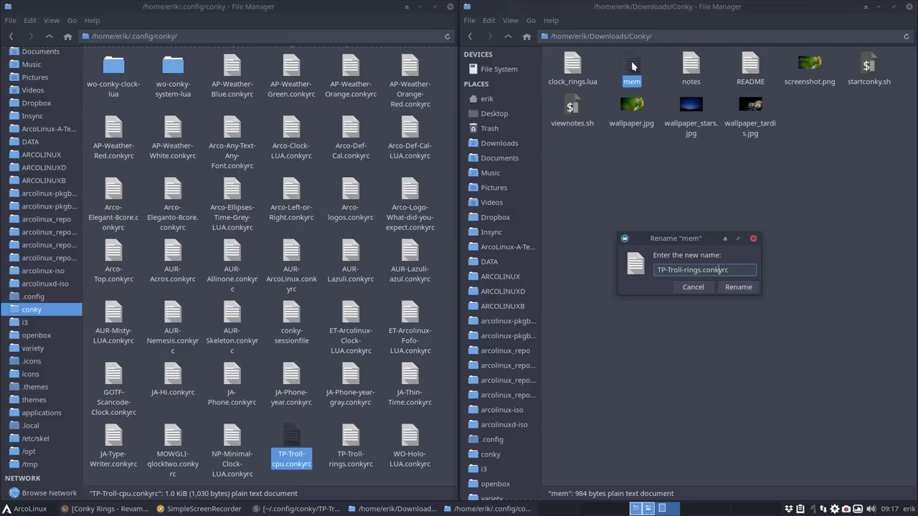
pyautogui.press('BackSpace')
pyautogui.press('BackSpace')
pyautogui.press('BackSpace')
pyautogui.write('mem')
pyautogui.press('Return')
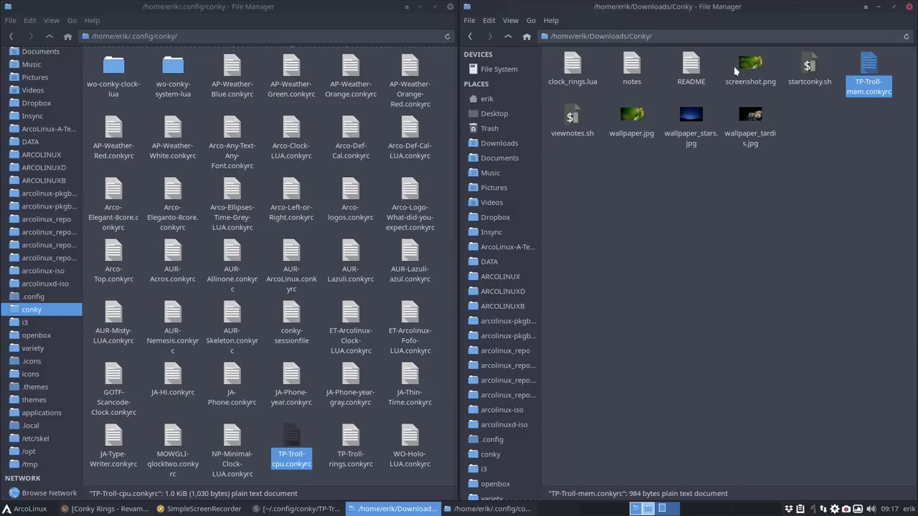
pyautogui.moveTo(882, 67); pyautogui.dragTo(369, 415)
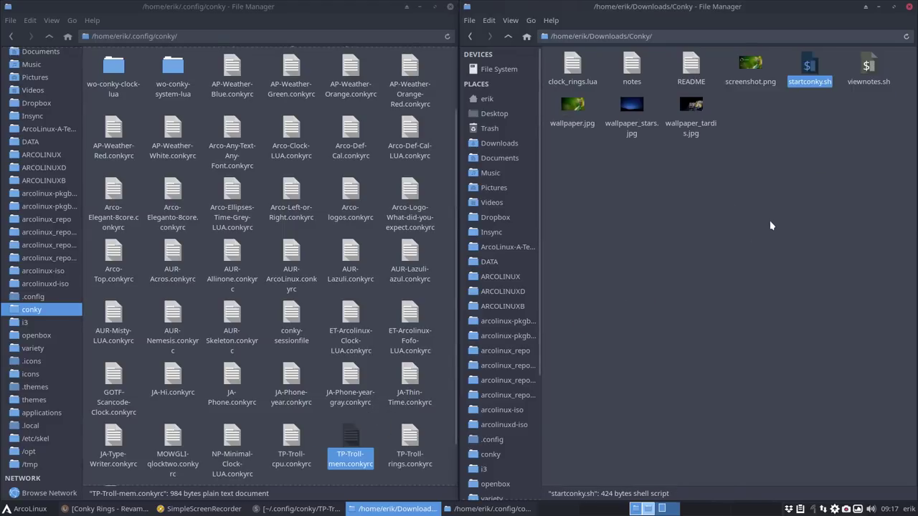
# Rename the notes file in Downloads/Conky as TP-Troll-notes.conkyrc and move it into ~/.config/conky.
pyautogui.click(628, 68)
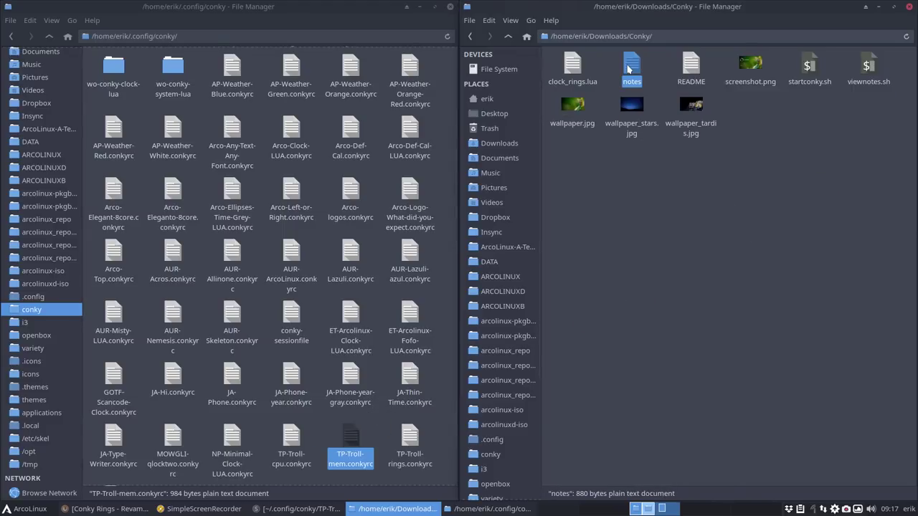
pyautogui.press('F2')
pyautogui.hotkey('ctrl', 'v')
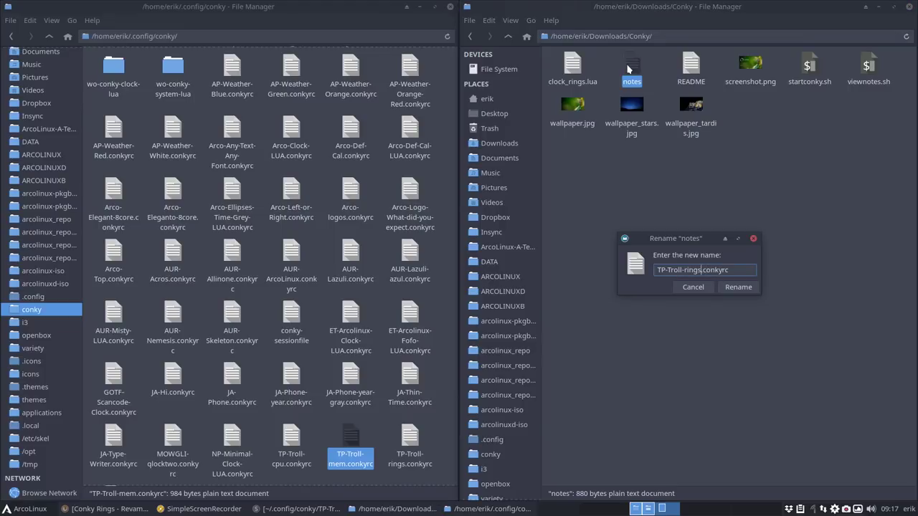
pyautogui.press('BackSpace')
pyautogui.press('BackSpace')
pyautogui.press('BackSpace')
pyautogui.press('BackSpace')
pyautogui.press('BackSpace')
pyautogui.write('notes')
pyautogui.click(742, 287)
pyautogui.moveTo(810, 67); pyautogui.dragTo(392, 434)
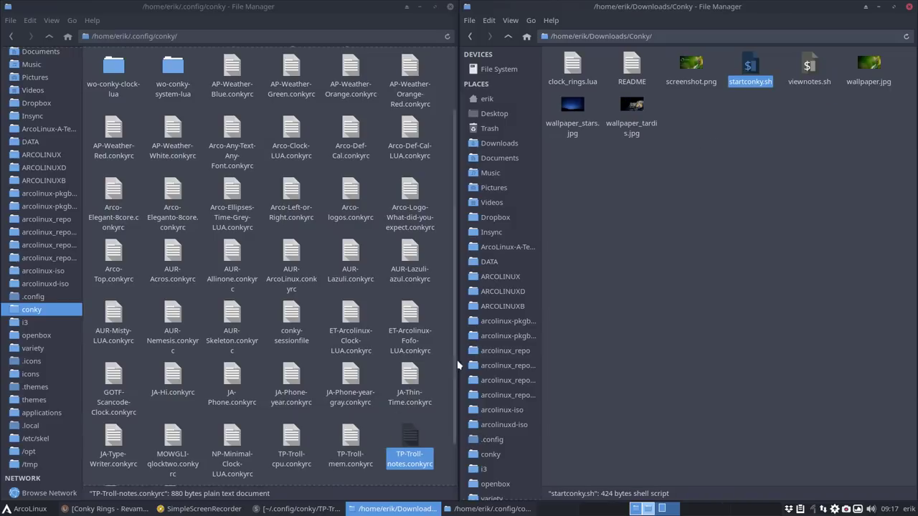
# Minimize both file manager windows, launch ArcoLinux Conky Manager and find the TP-Troll entries in its conky list.
pyautogui.click(879, 7)
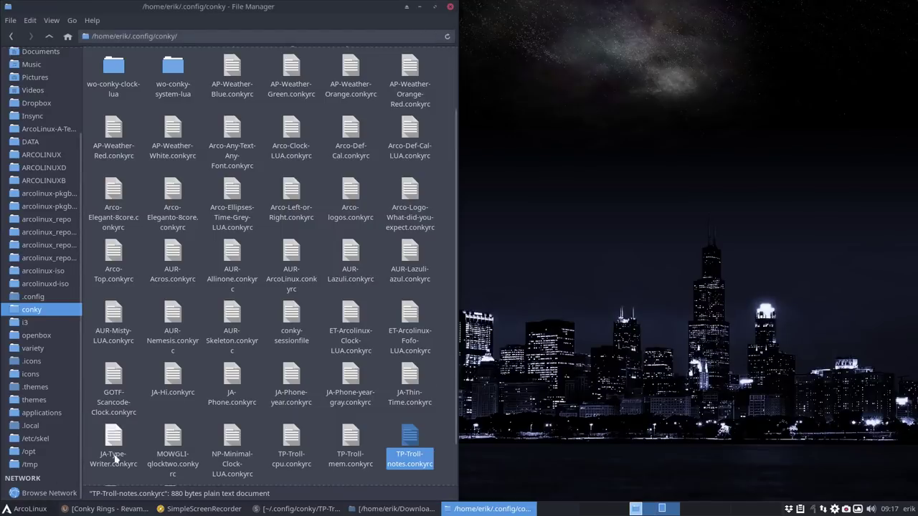
pyautogui.click(421, 8)
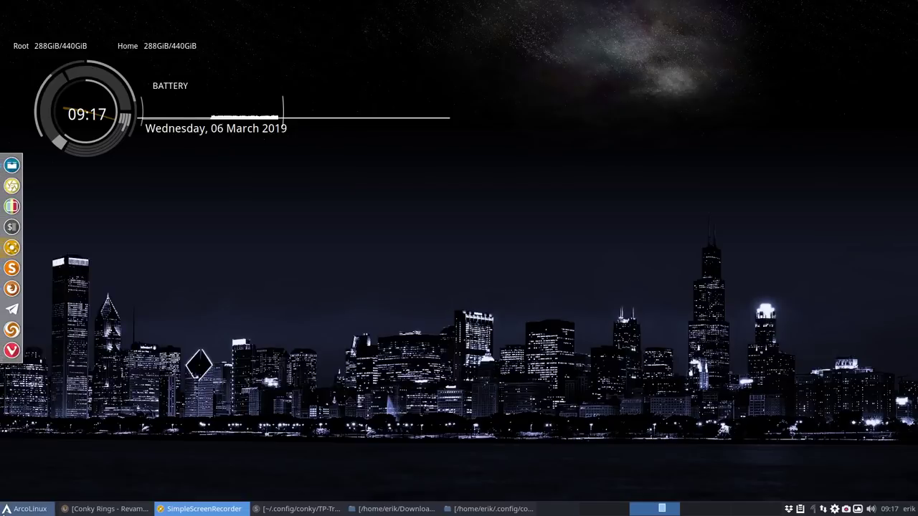
pyautogui.click(22, 508)
pyautogui.click(127, 371)
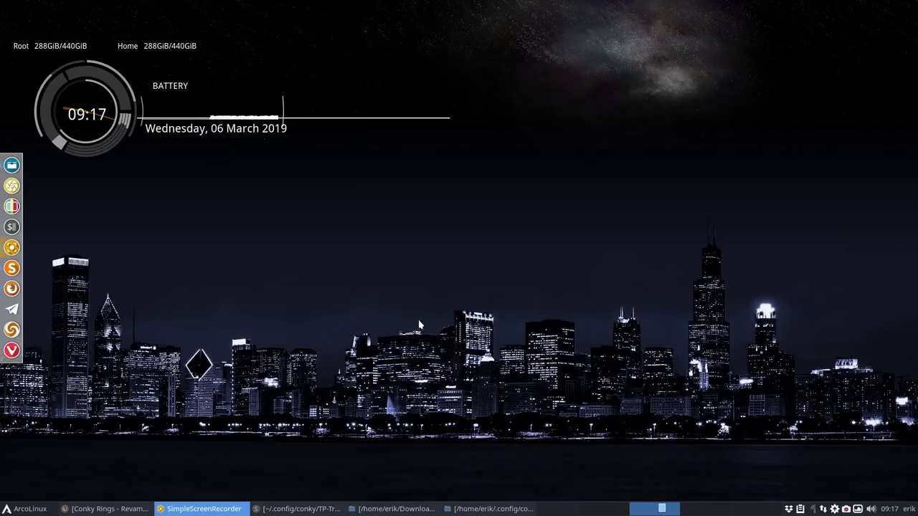
pyautogui.click(432, 174)
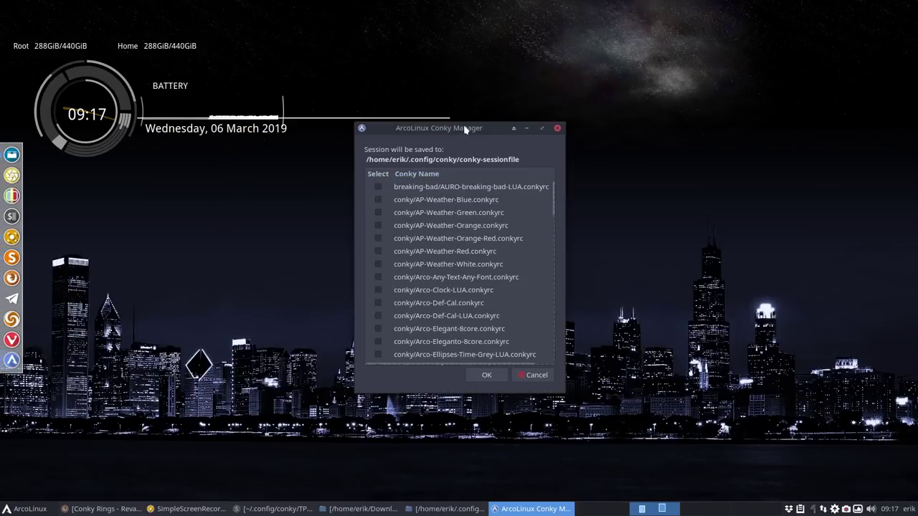
pyautogui.moveTo(465, 129); pyautogui.dragTo(584, 153)
pyautogui.scroll(-10, 585, 267)
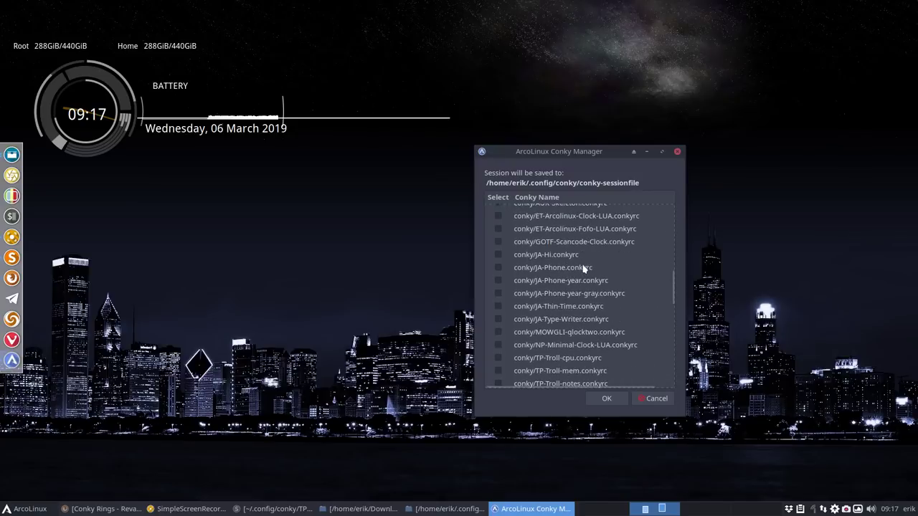
pyautogui.scroll(-5, 584, 268)
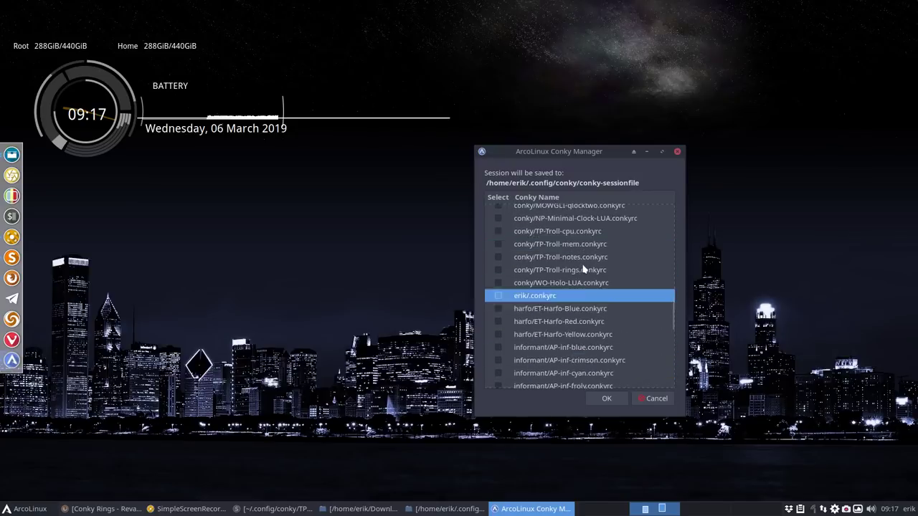
pyautogui.scroll(1, 583, 270)
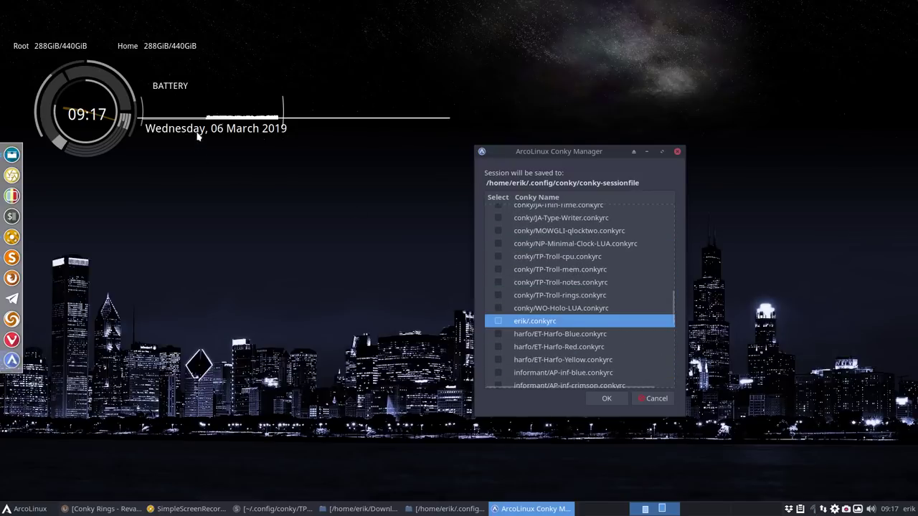
# Stop all running conkys by running kc in a terminal, and close the terminal.
pyautogui.click(194, 359)
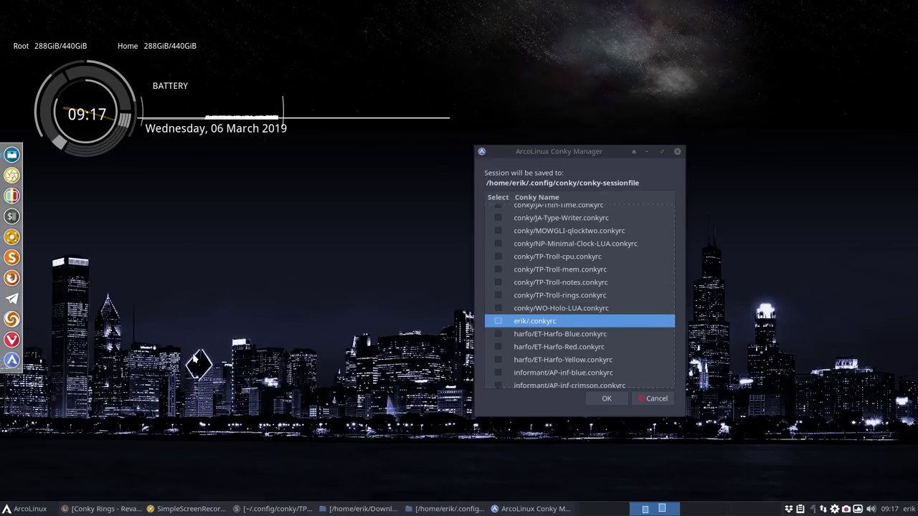
pyautogui.hotkey('ctrl', 'alt', 'Return')
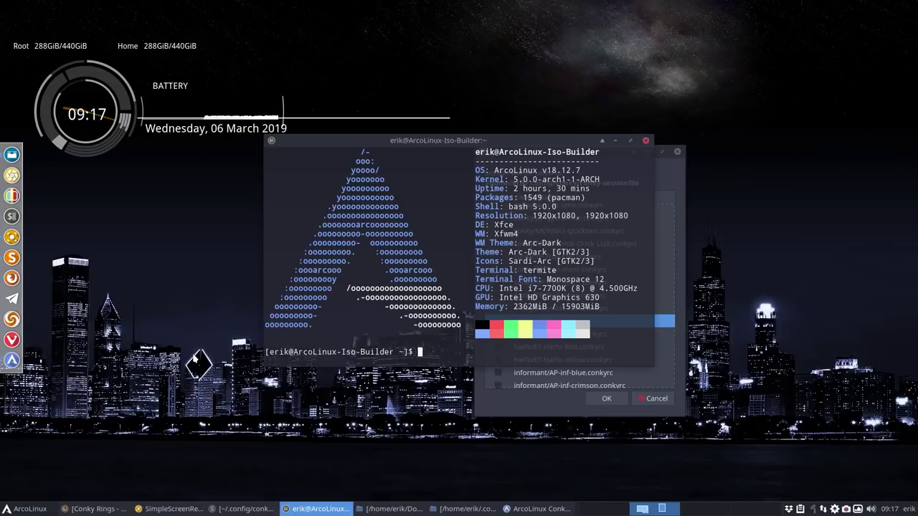
pyautogui.write('kc')
pyautogui.press('Return')
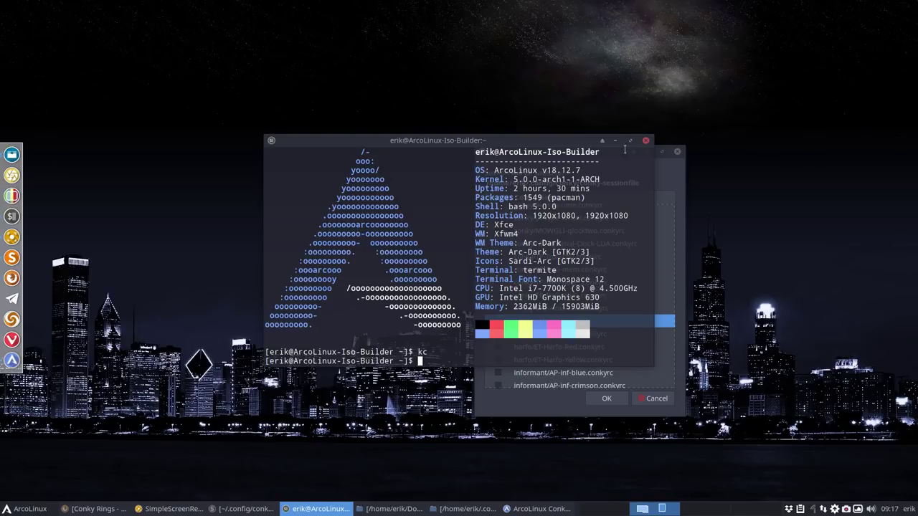
pyautogui.click(645, 141)
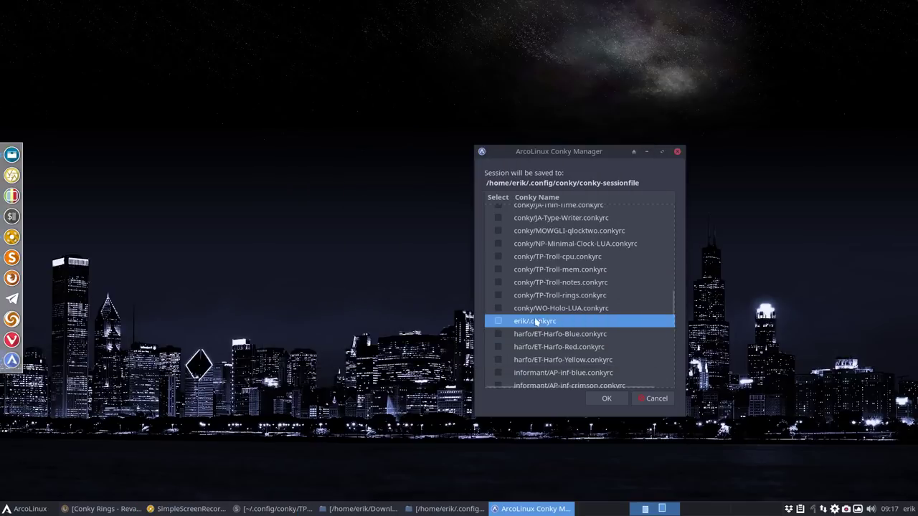
# Select TP-Troll-rings, TP-Troll-notes, TP-Troll-mem and TP-Troll-cpu in Conky Manager and start them.
pyautogui.click(498, 296)
pyautogui.click(498, 282)
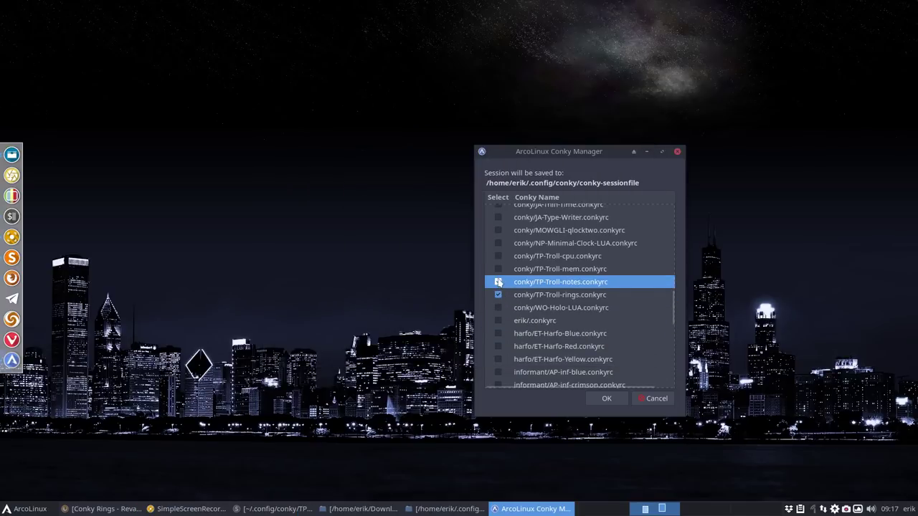
pyautogui.click(498, 269)
pyautogui.click(499, 256)
pyautogui.click(607, 399)
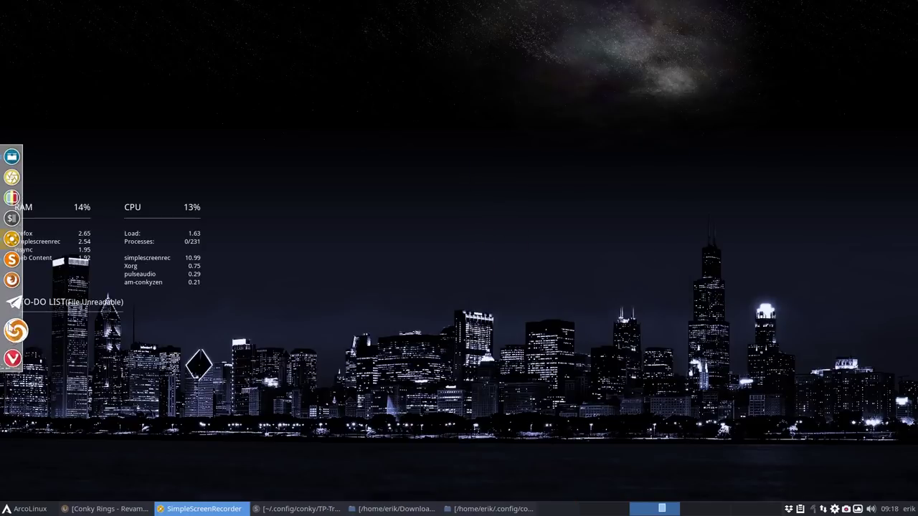
# Set the dock's position to Right in its preferences and close them.
pyautogui.rightClick(10, 308)
pyautogui.click(58, 354)
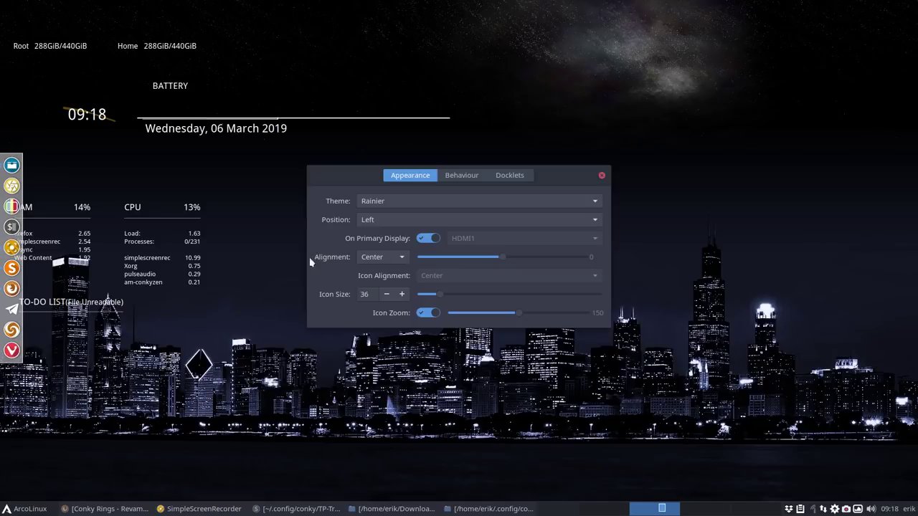
pyautogui.click(420, 220)
pyautogui.click(411, 244)
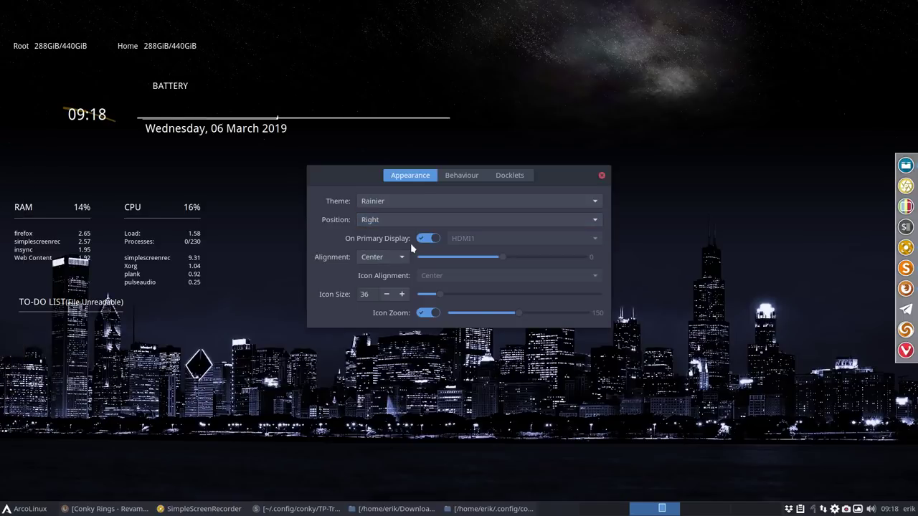
pyautogui.click(601, 176)
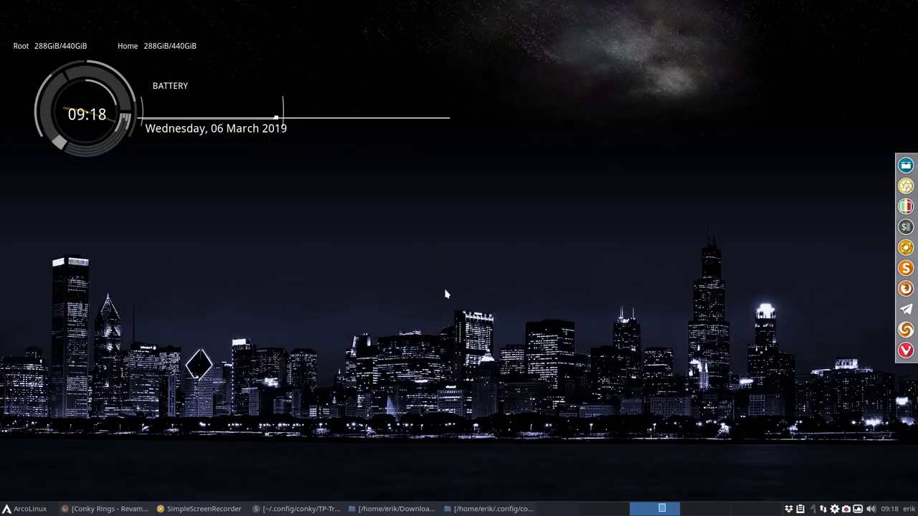
# Open TP-Troll-mem.conkyrc from ~/.config/conky in Sublime Text, set own_window_type to override and save the file.
pyautogui.click(287, 509)
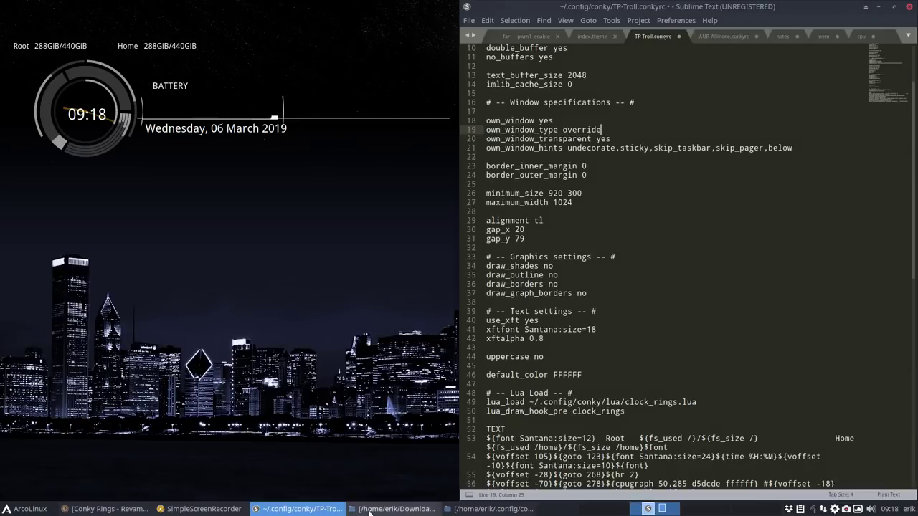
pyautogui.click(393, 508)
pyautogui.click(482, 509)
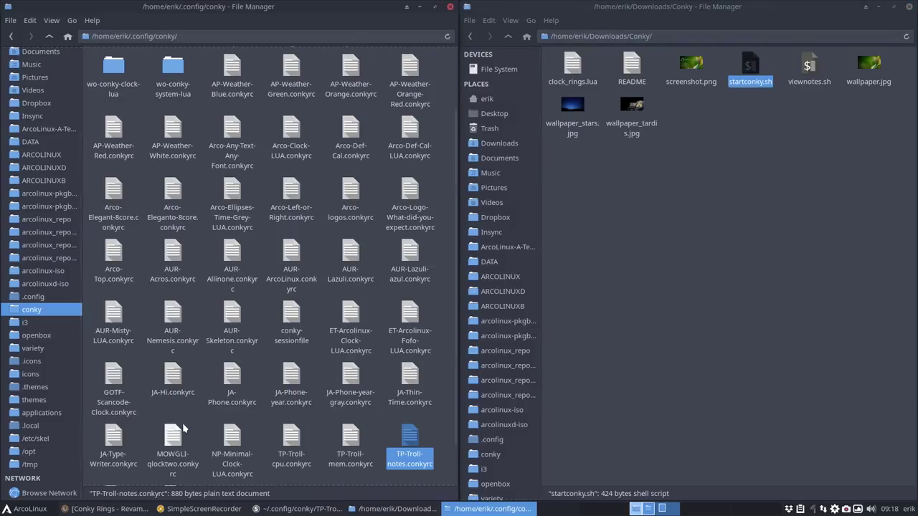
pyautogui.doubleClick(356, 439)
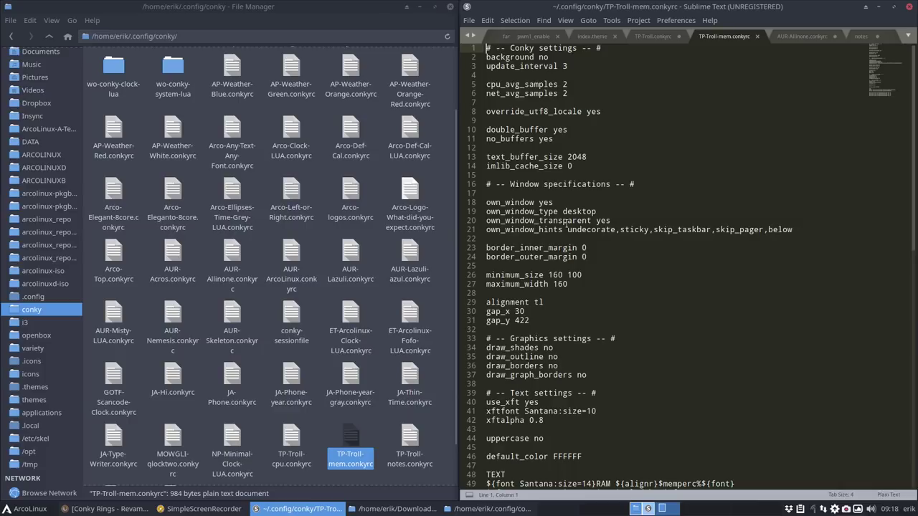
pyautogui.scroll(-2, 568, 224)
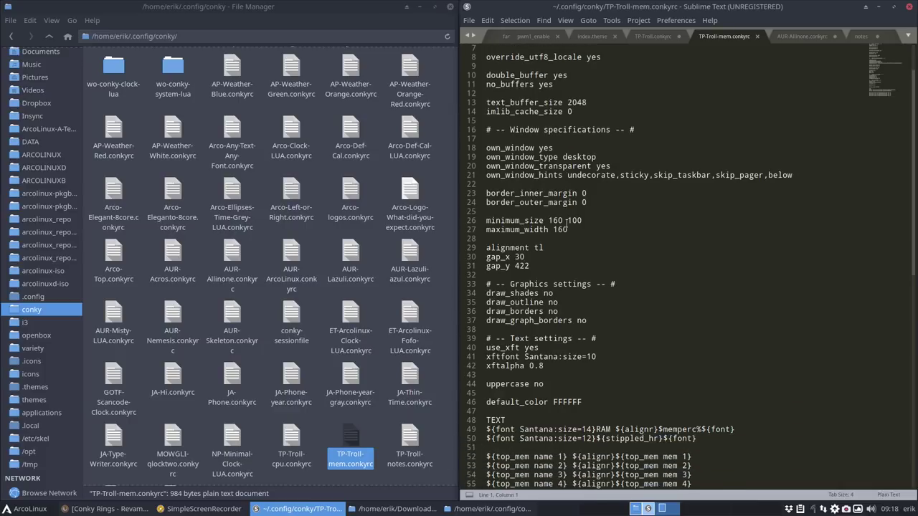
pyautogui.scroll(-1, 567, 225)
pyautogui.scroll(3, 567, 225)
pyautogui.click(566, 203)
pyautogui.doubleClick(570, 210)
pyautogui.write('overri')
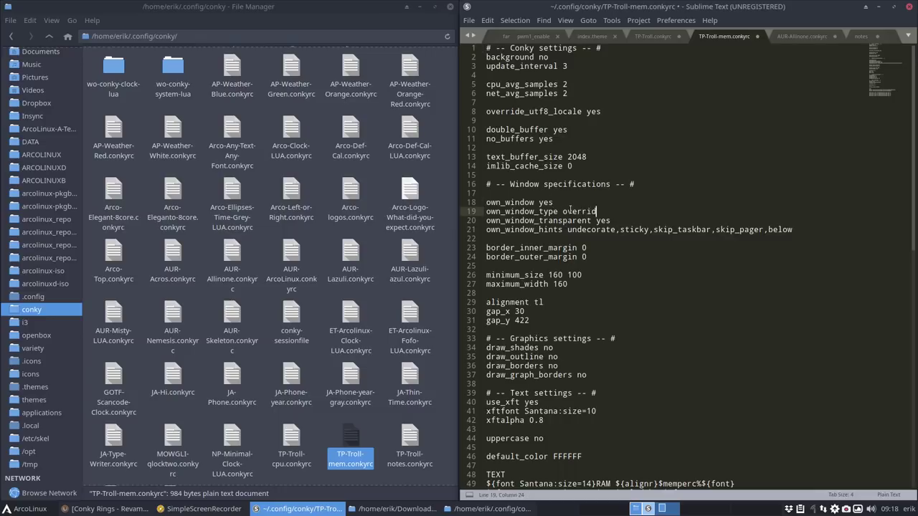
pyautogui.hotkey('ctrl', 's')
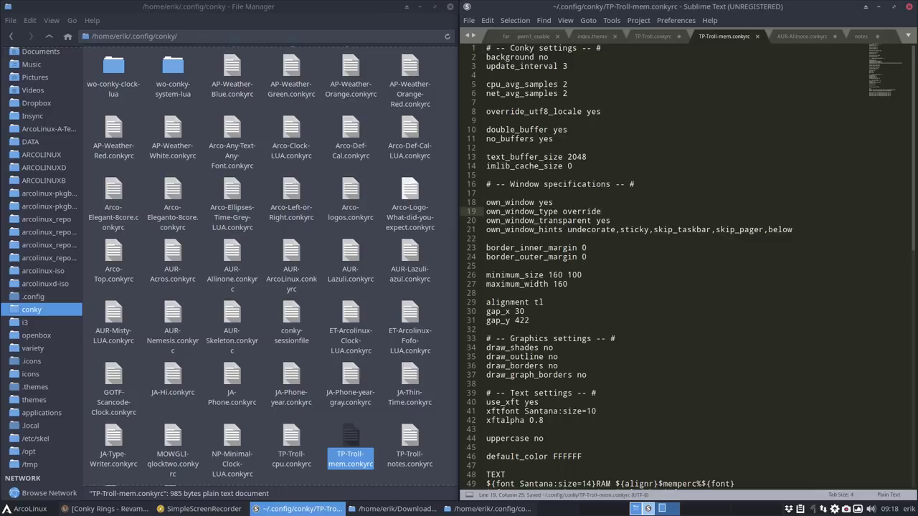
# Open TP-Troll-notes.conkyrc, set its own_window_type to override and save the file.
pyautogui.click(406, 439)
pyautogui.doubleClick(407, 438)
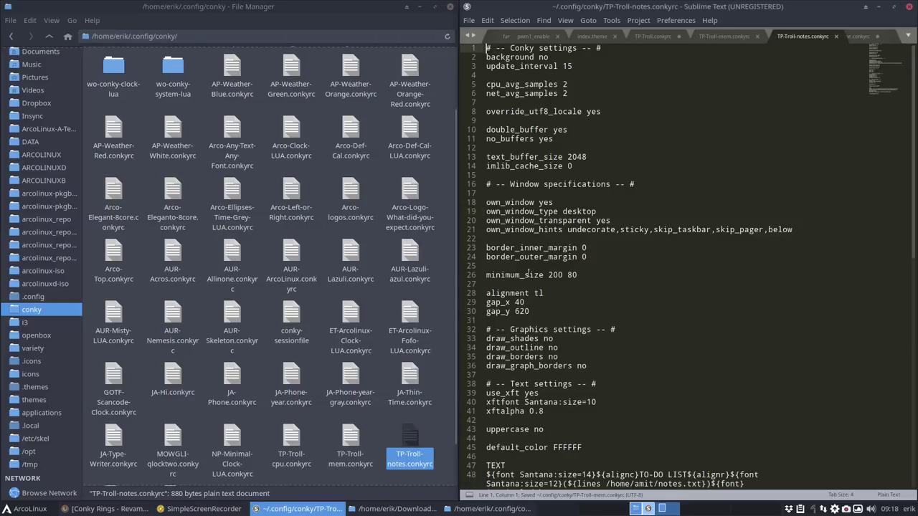
pyautogui.write('overri')
pyautogui.hotkey('ctrl', 's')
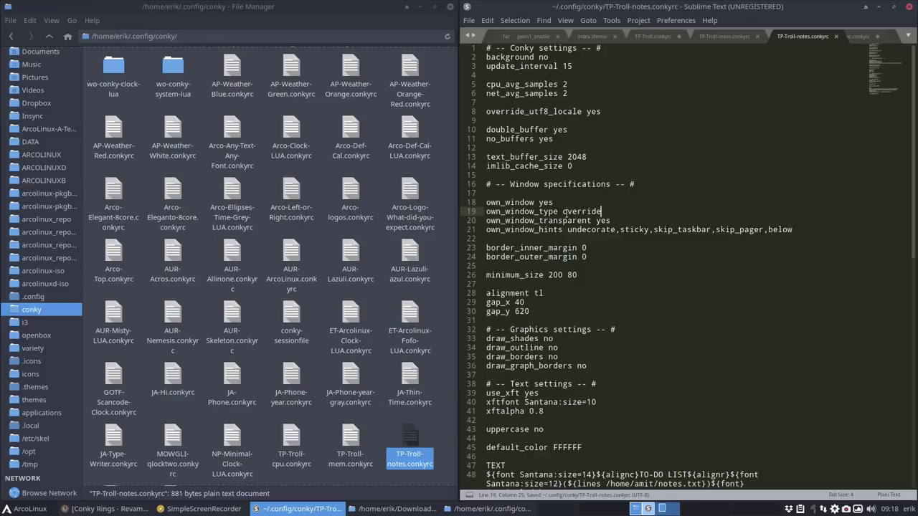
# Open TP-Troll-cpu.conkyrc, set its own_window_type to override, save the file and minimize the file manager.
pyautogui.doubleClick(292, 441)
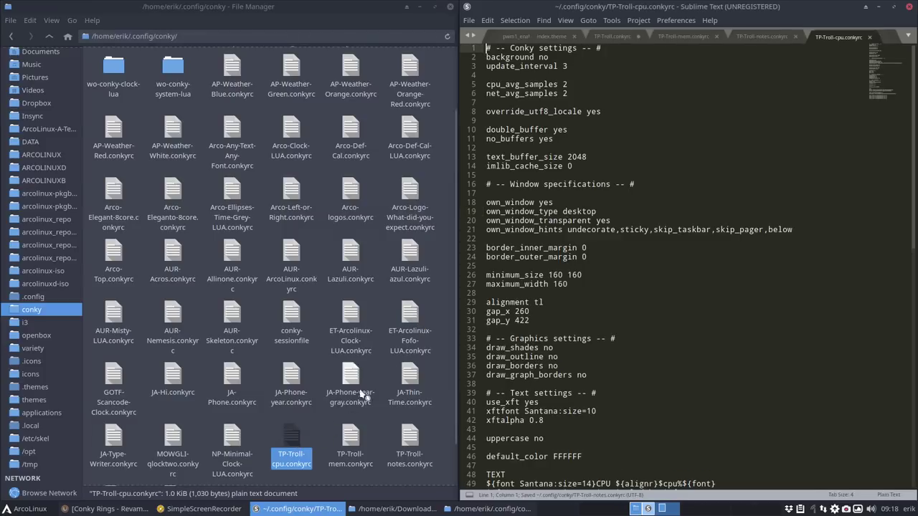
pyautogui.doubleClick(578, 212)
pyautogui.write('overri')
pyautogui.hotkey('ctrl', 's')
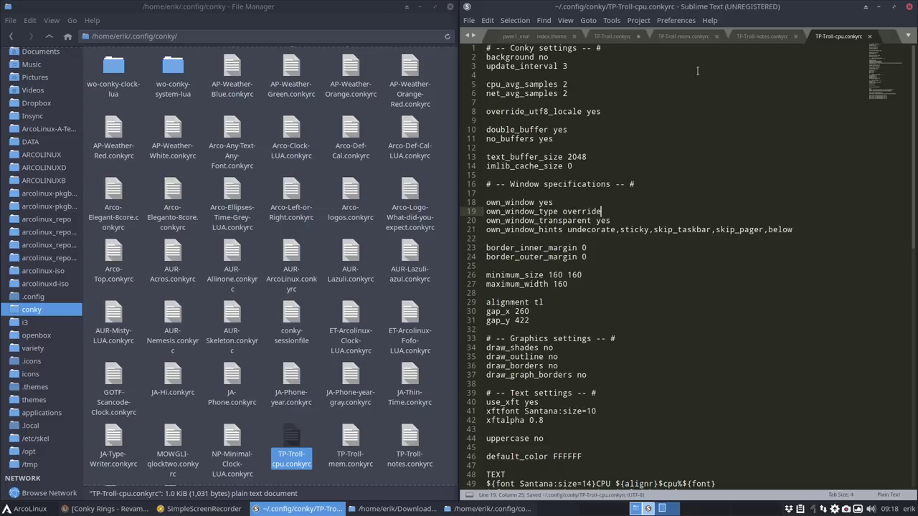
pyautogui.click(420, 6)
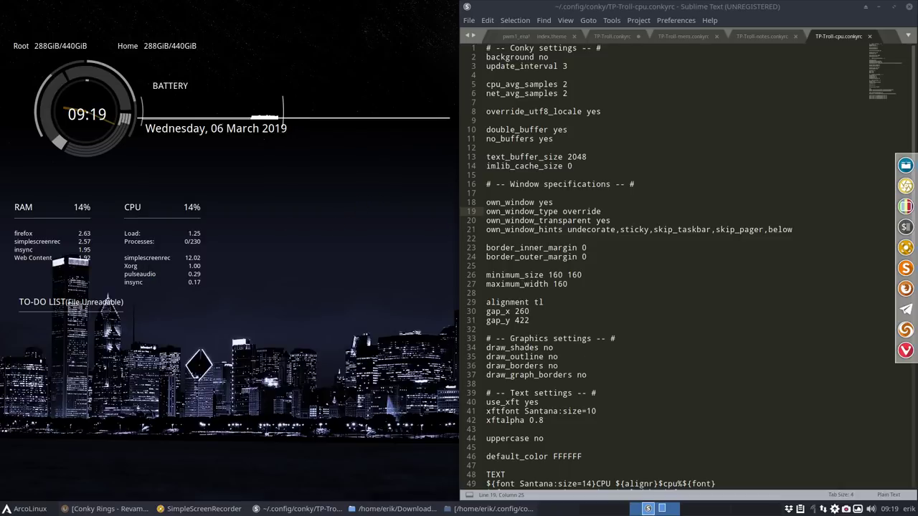
# Reopen TP-Troll-notes.conkyrc from ~/.config/conky and examine its reference to viewnotes.sh in the TEXT section.
pyautogui.click(401, 509)
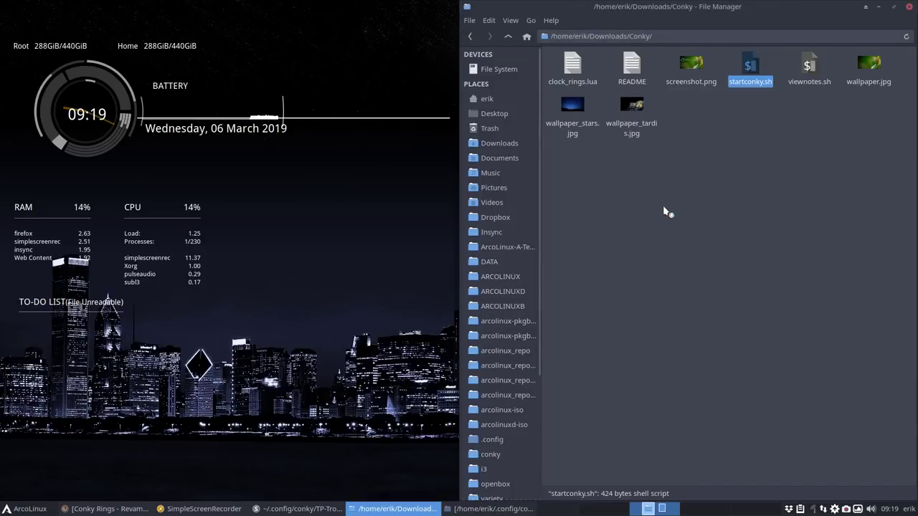
pyautogui.click(479, 510)
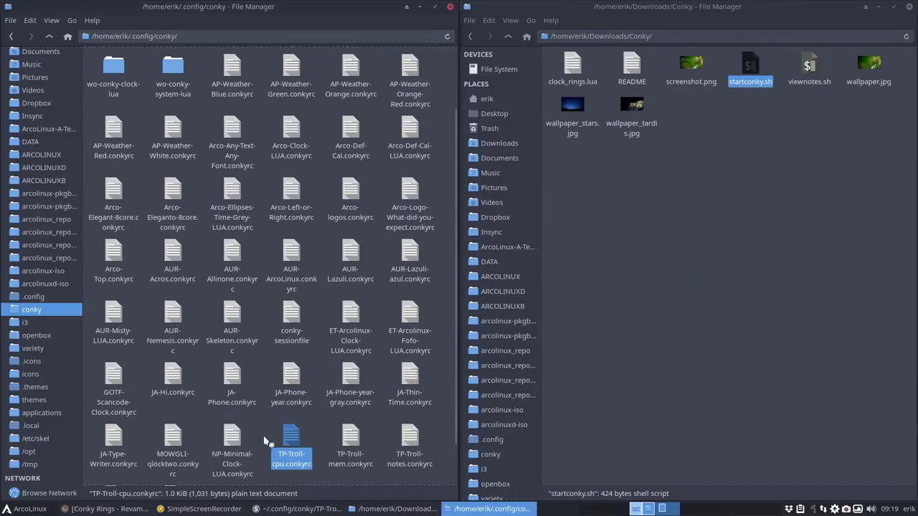
pyautogui.scroll(-1, 284, 439)
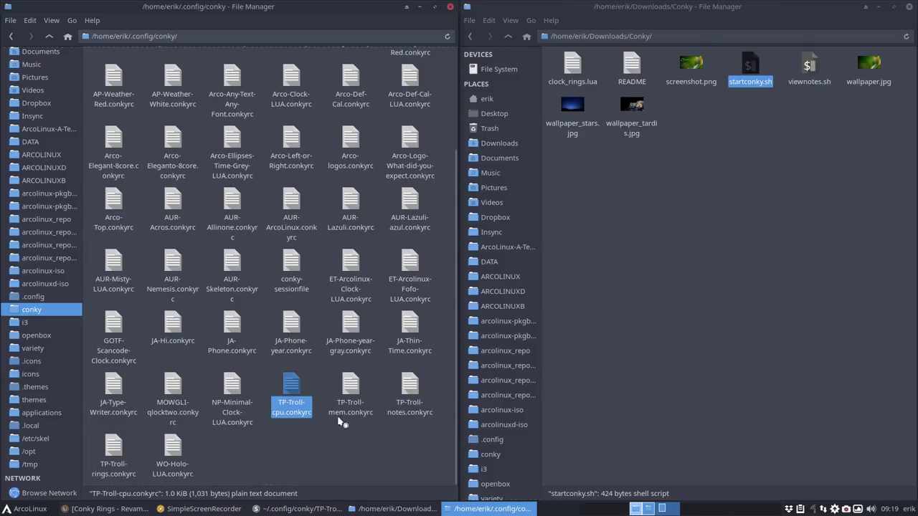
pyautogui.doubleClick(409, 387)
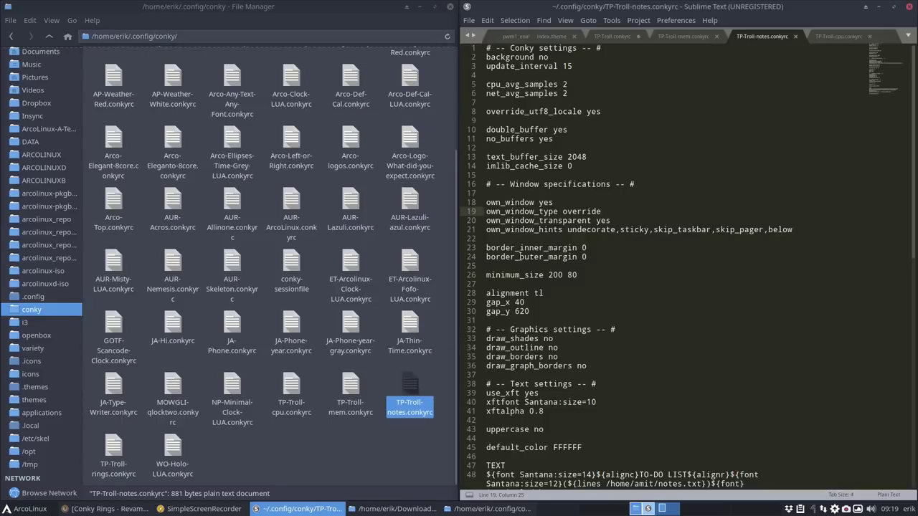
pyautogui.scroll(-10, 600, 212)
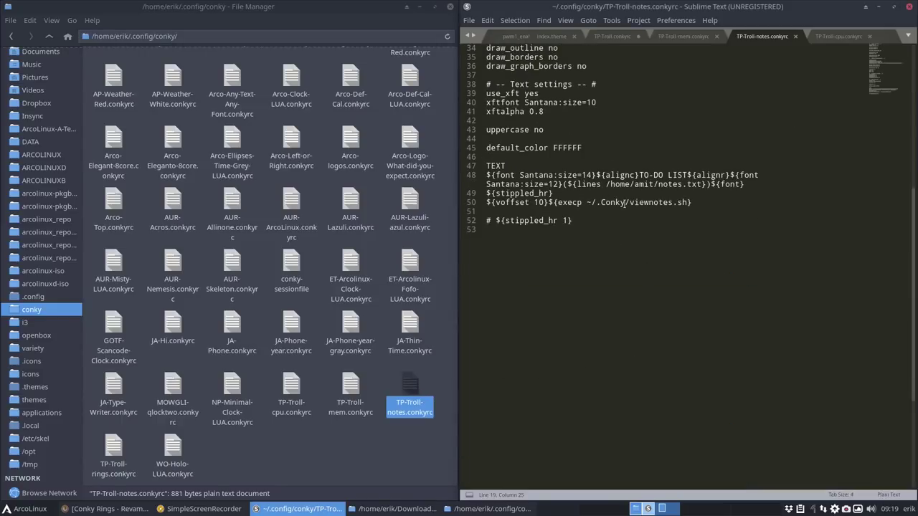
pyautogui.moveTo(629, 203); pyautogui.dragTo(676, 203)
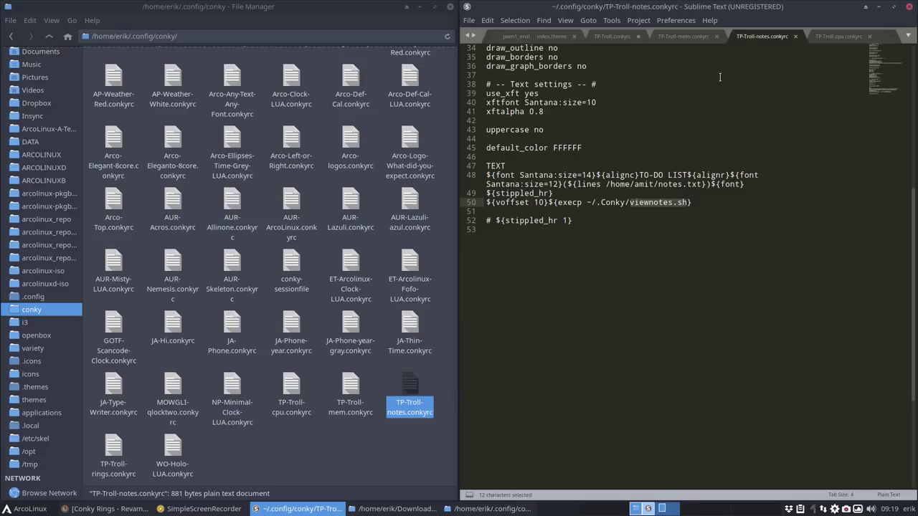
# Move the text editor aside, open viewnotes.sh from Downloads/Conky, read the script and leave the editor.
pyautogui.moveTo(742, 12); pyautogui.dragTo(691, 268)
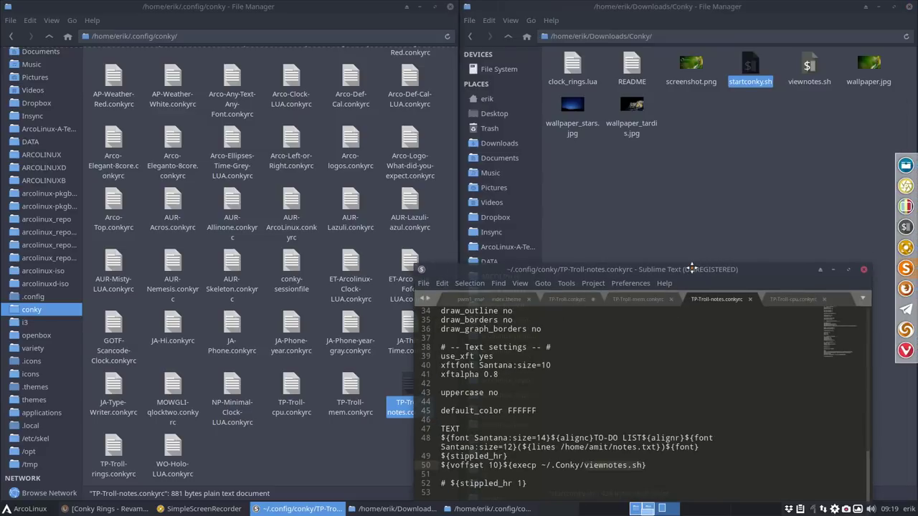
pyautogui.click(809, 68)
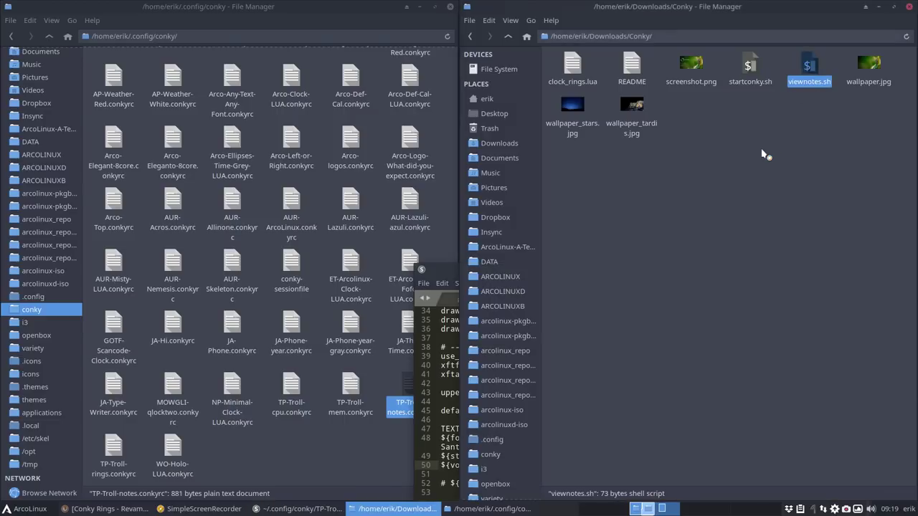
pyautogui.press('Return')
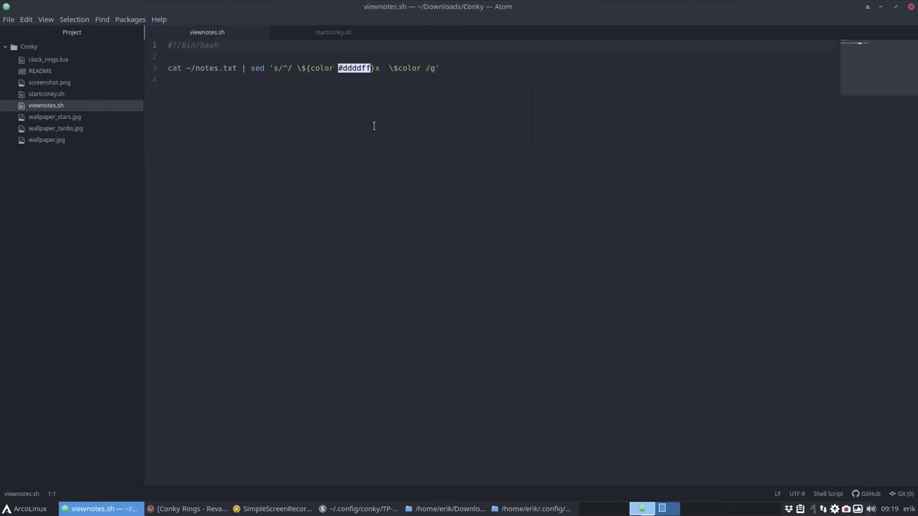
pyautogui.click(895, 6)
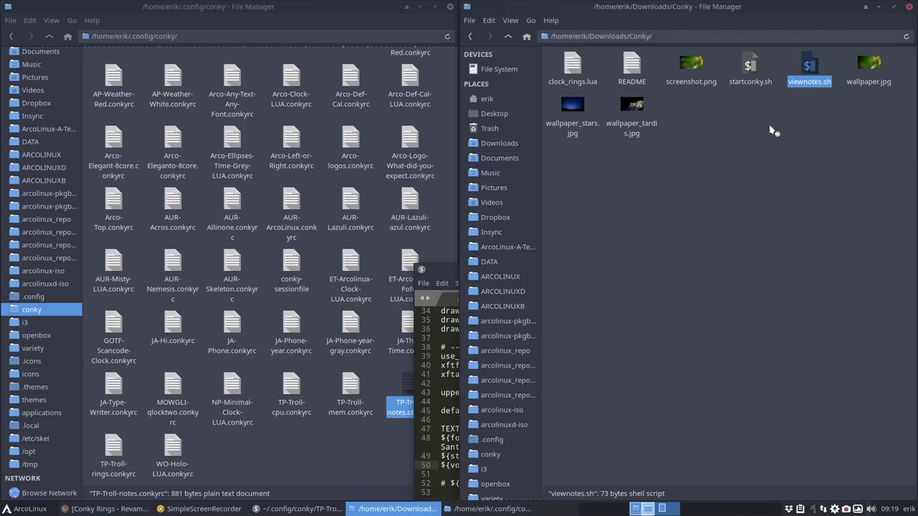
# Delete TP-Troll-notes.conkyrc from ~/.config/conky.
pyautogui.click(773, 131)
pyautogui.click(375, 451)
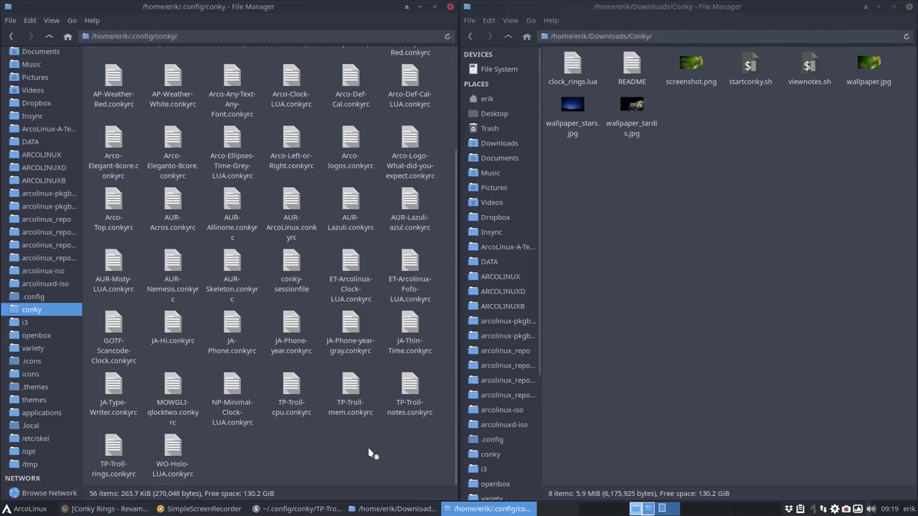
pyautogui.click(408, 398)
pyautogui.press('Delete')
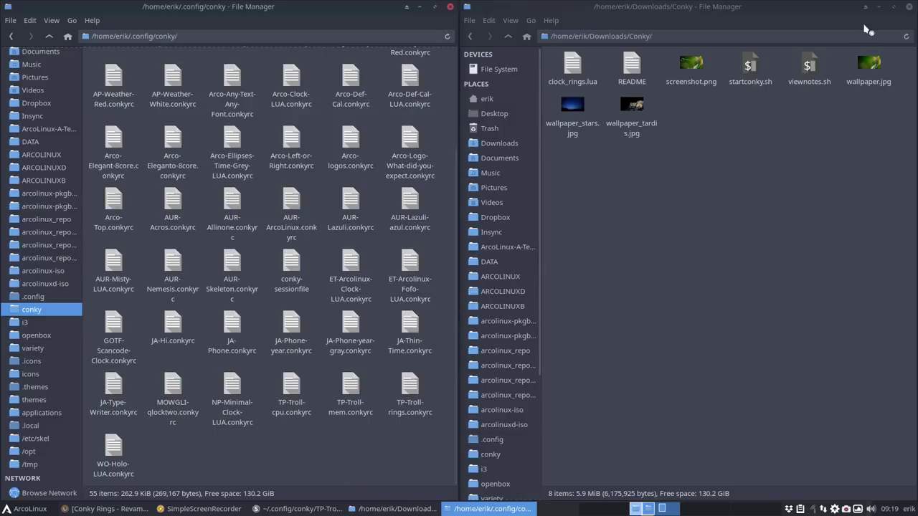
# Stop the running conkies with the kc command in a terminal, close it and minimize the ~/.config/conky window.
pyautogui.hotkey('ctrl', 'alt', 't')
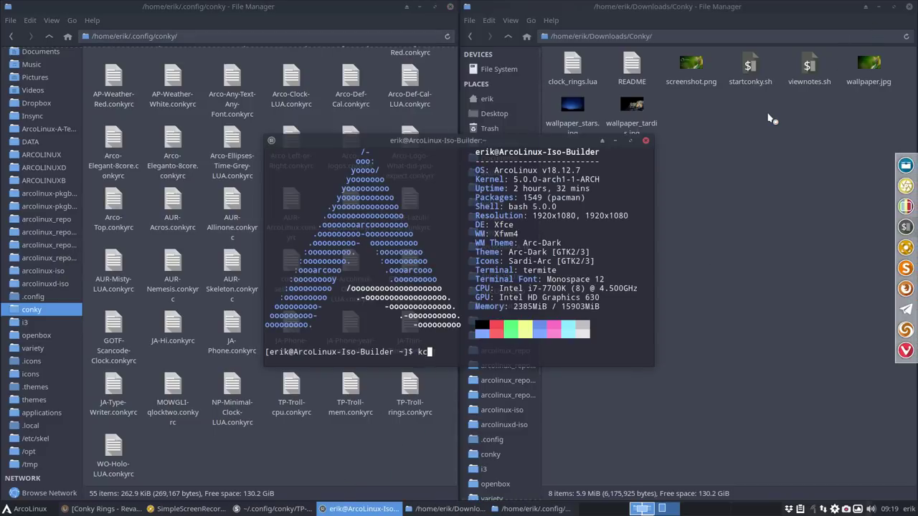
pyautogui.write('kc')
pyautogui.press('Return')
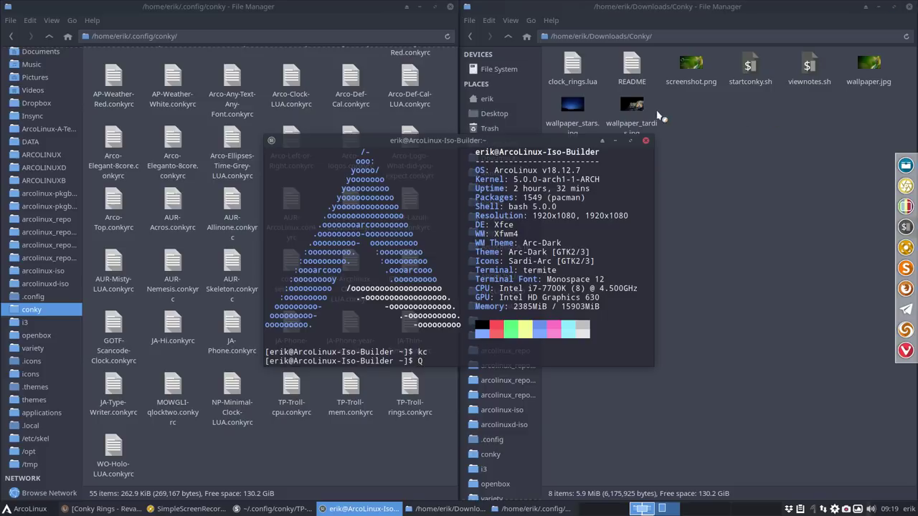
pyautogui.click(646, 141)
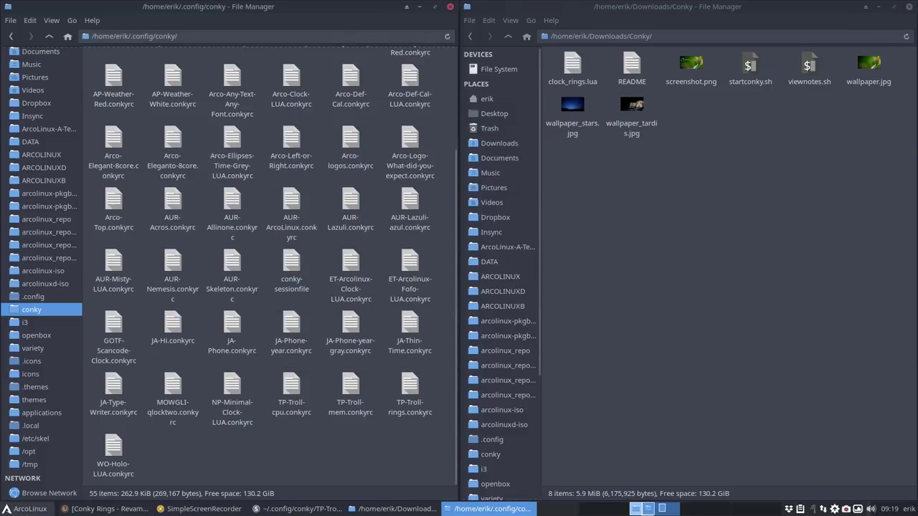
pyautogui.click(419, 7)
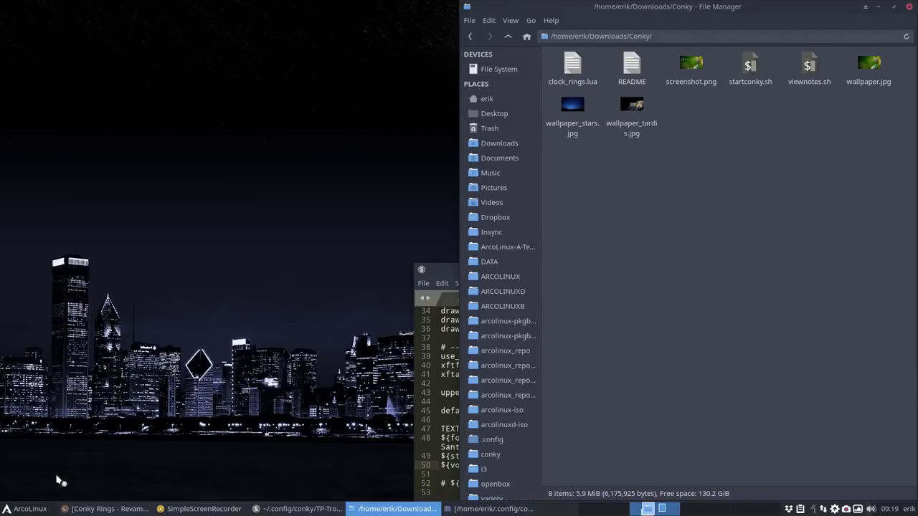
# Run kc once more in a new terminal to check for leftover conky processes and close it.
pyautogui.click(15, 508)
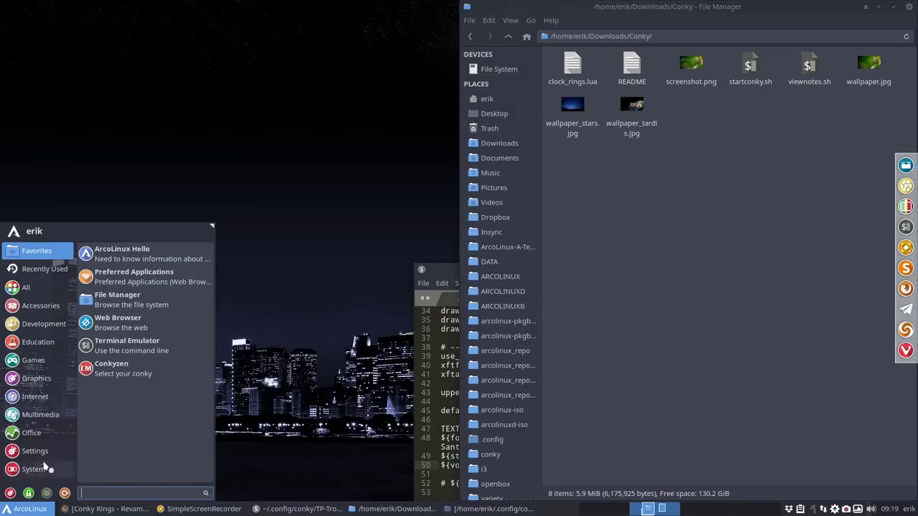
pyautogui.click(306, 342)
pyautogui.hotkey('ctrl', 'alt', 't')
pyautogui.write('kc')
pyautogui.press('Return')
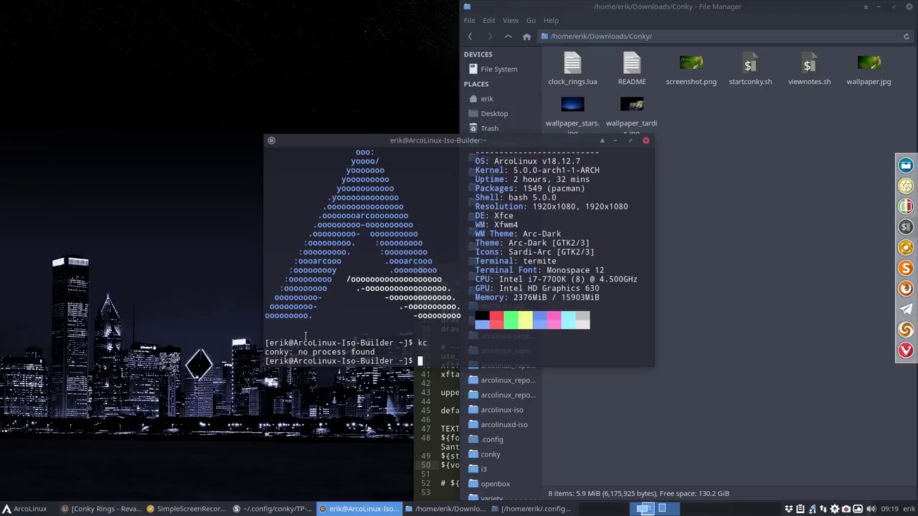
pyautogui.click(645, 140)
# Launch Conkyzen, sort the conkies by name, select TP-Troll-rings, TP-Troll-mem and TP-Troll-cpu and start them.
pyautogui.click(8, 511)
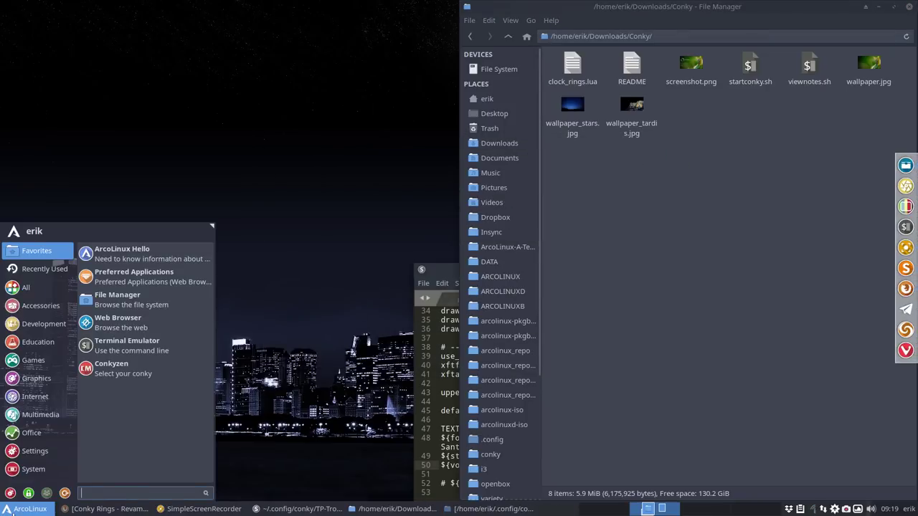
pyautogui.write('con')
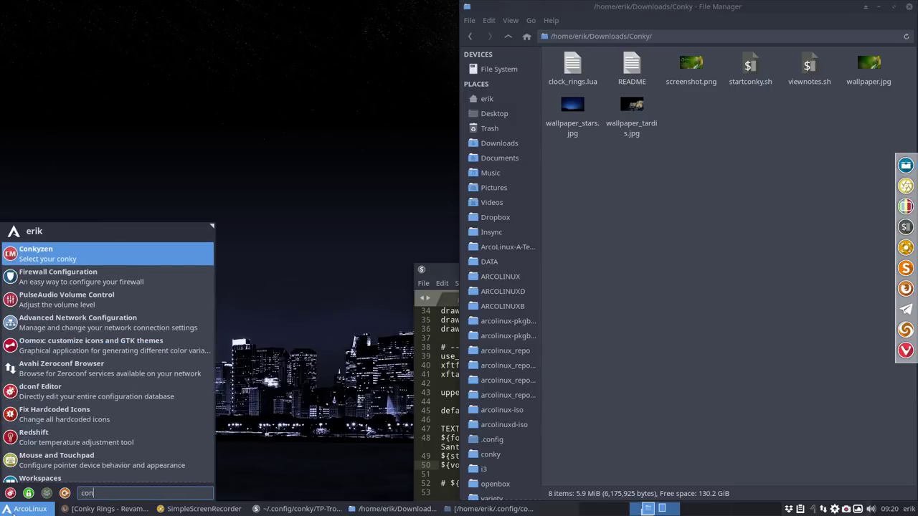
pyautogui.press('Escape')
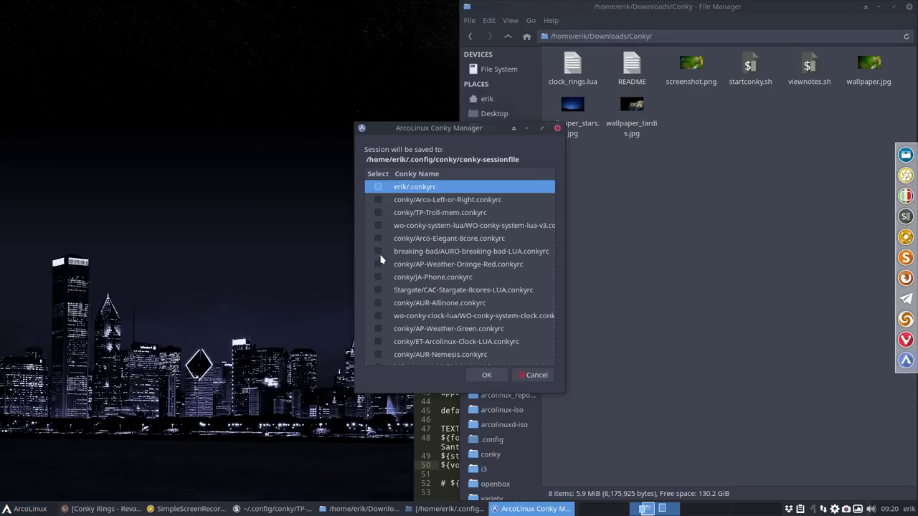
pyautogui.click(412, 179)
pyautogui.scroll(-15, 421, 256)
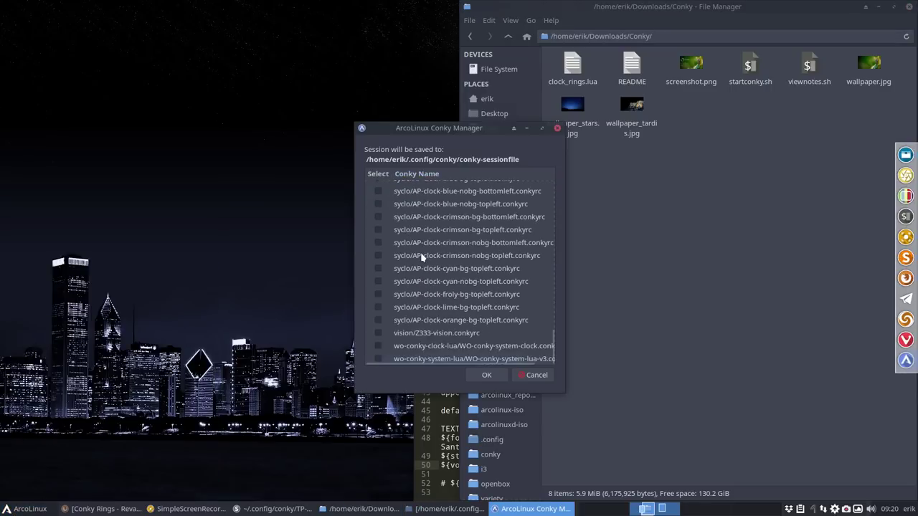
pyautogui.scroll(5, 421, 256)
pyautogui.click(421, 256)
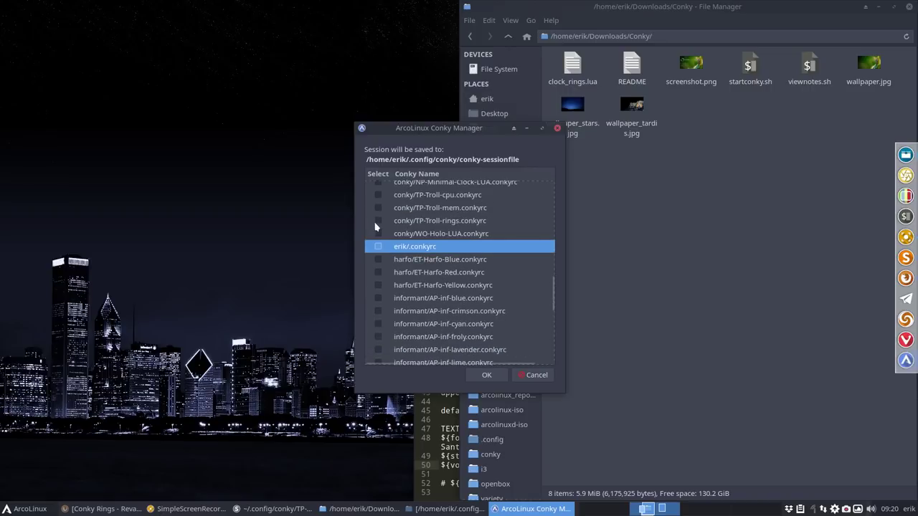
pyautogui.click(375, 221)
pyautogui.click(378, 207)
pyautogui.click(378, 195)
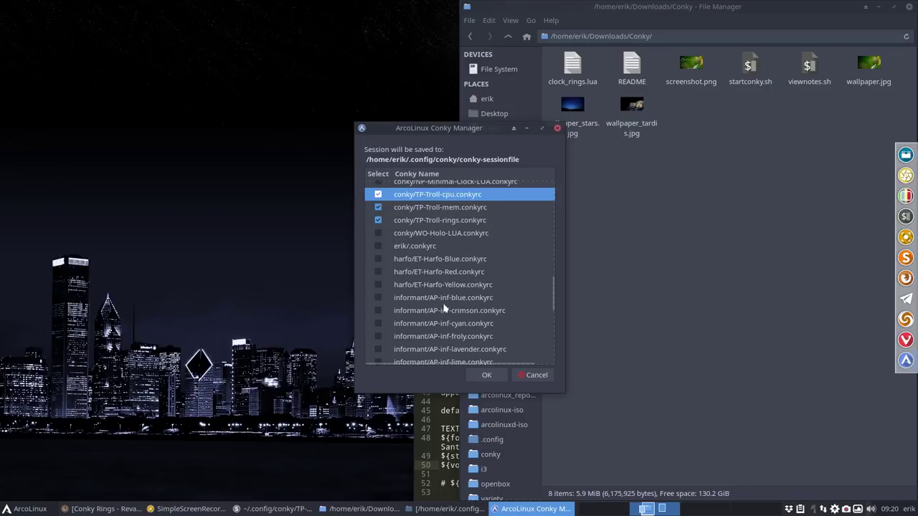
pyautogui.click(486, 375)
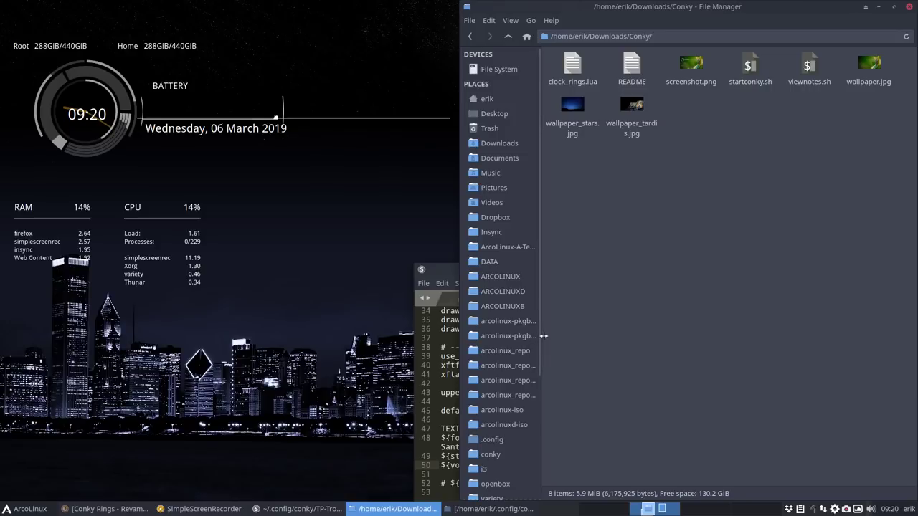
# Widen the Downloads/Conky window's side pane and search ~/.config/conky for droid with pt in a terminal opened there.
pyautogui.moveTo(542, 328); pyautogui.dragTo(567, 336)
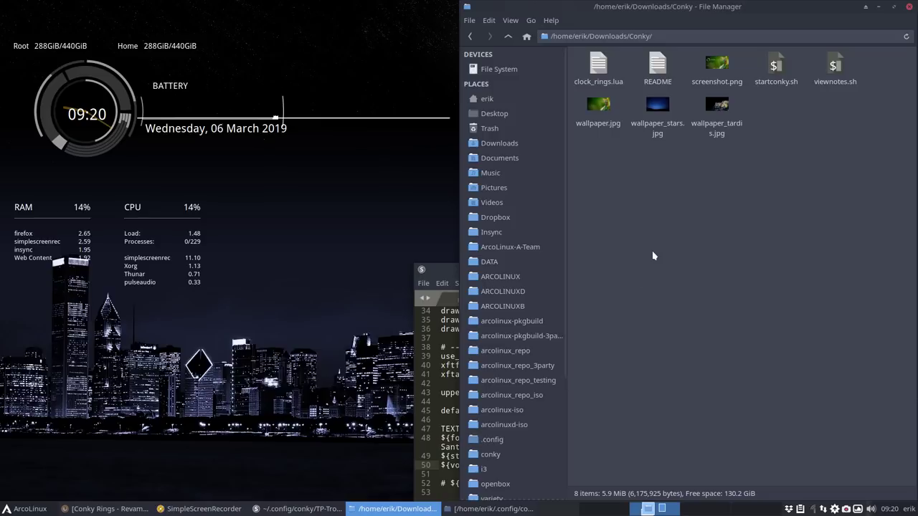
pyautogui.click(490, 509)
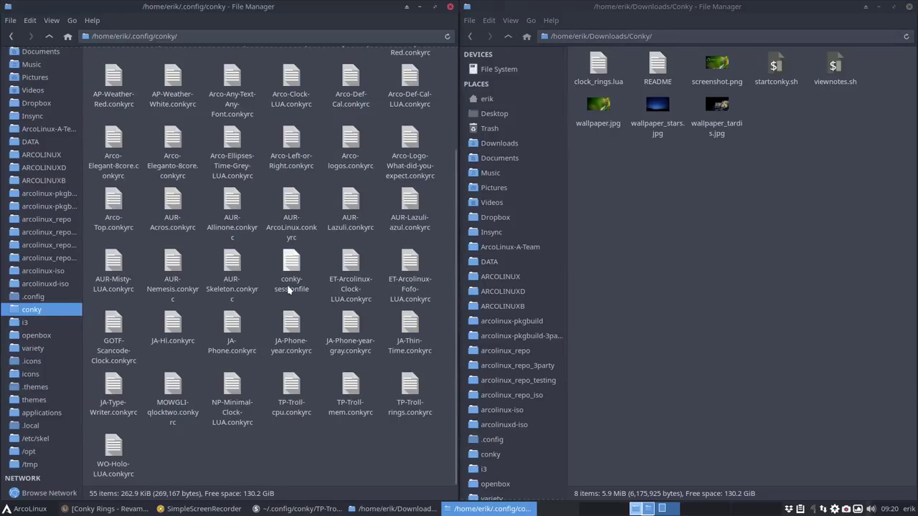
pyautogui.scroll(3, 289, 289)
pyautogui.scroll(-3, 287, 287)
pyautogui.rightClick(260, 254)
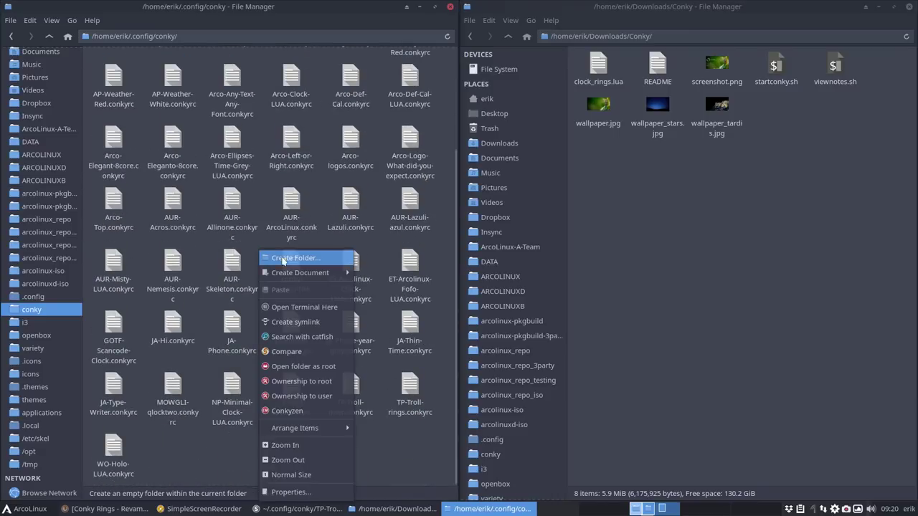
pyautogui.click(311, 307)
pyautogui.write('pt droid')
pyautogui.press('Return')
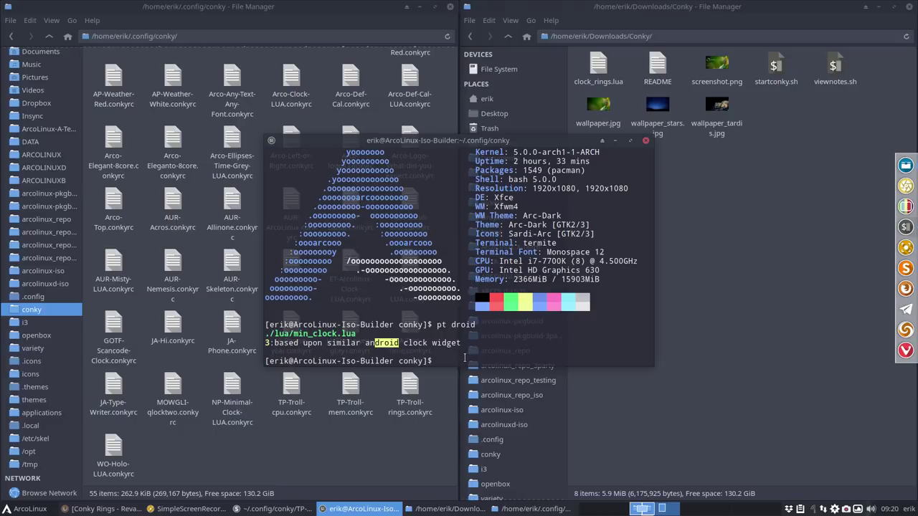
# Repeat the pt search with Droid capitalized, highlight a Droid Sans :size=10 match and move the terminal to the other screen.
pyautogui.press('Up')
pyautogui.press('Left')
pyautogui.press('Left')
pyautogui.press('Left')
pyautogui.press('Left')
pyautogui.press('BackSpace')
pyautogui.write('D')
pyautogui.press('Return')
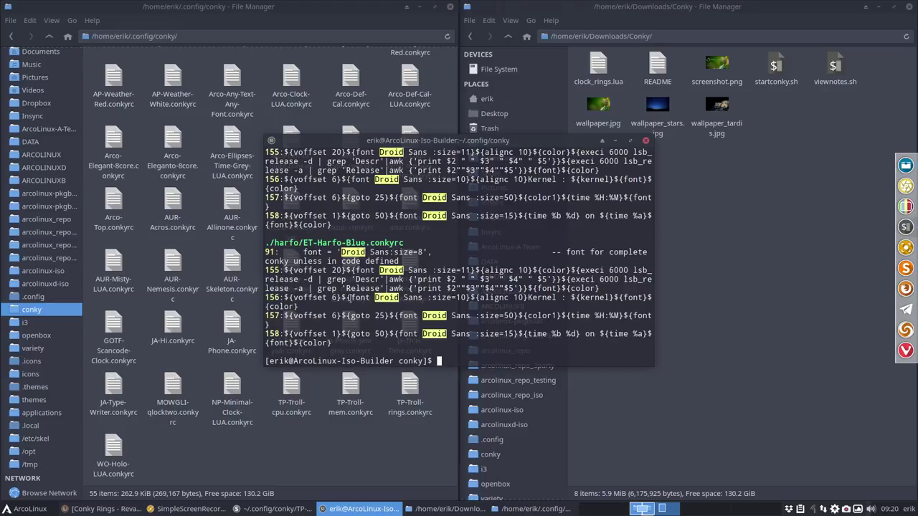
pyautogui.moveTo(374, 299); pyautogui.dragTo(468, 299)
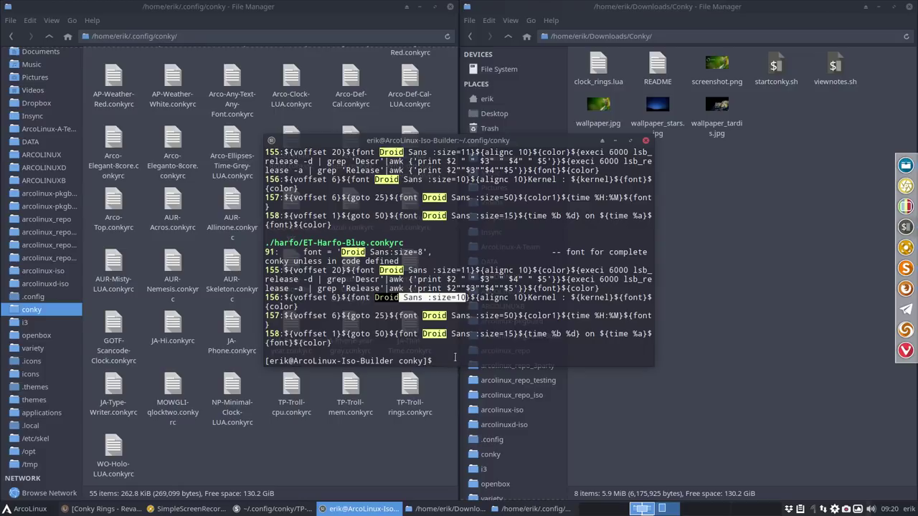
pyautogui.moveTo(510, 142); pyautogui.dragTo(917, 251)
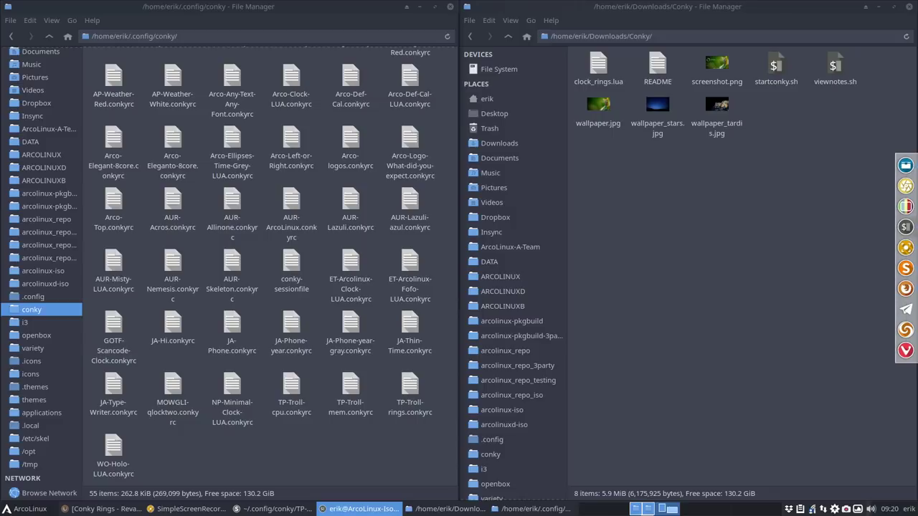
# Open TP-Troll-mem.conkyrc from ~/.config/conky, set its xftfont to Droid Sans :size=10 and save it.
pyautogui.click(359, 394)
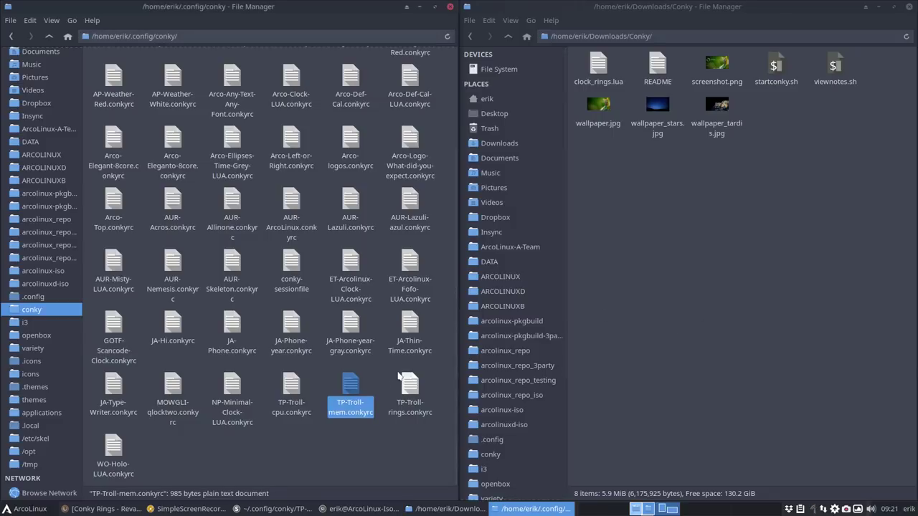
pyautogui.doubleClick(351, 388)
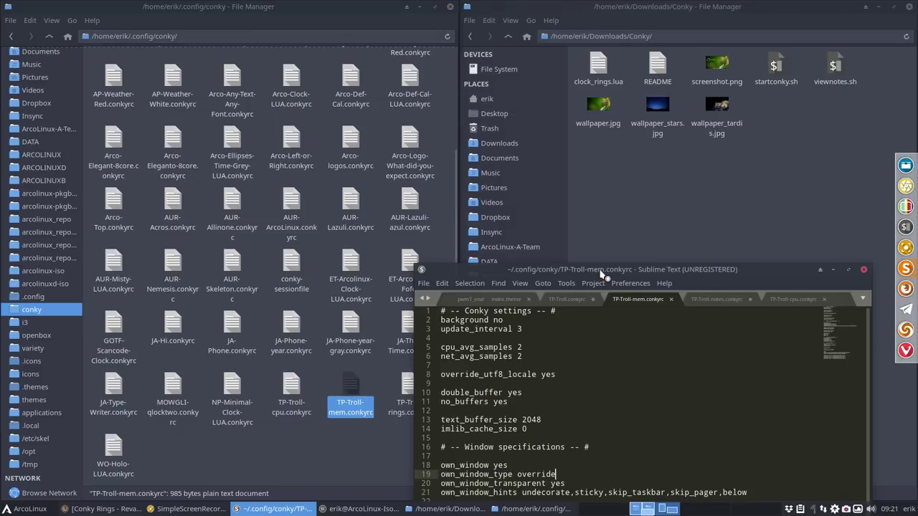
pyautogui.doubleClick(603, 274)
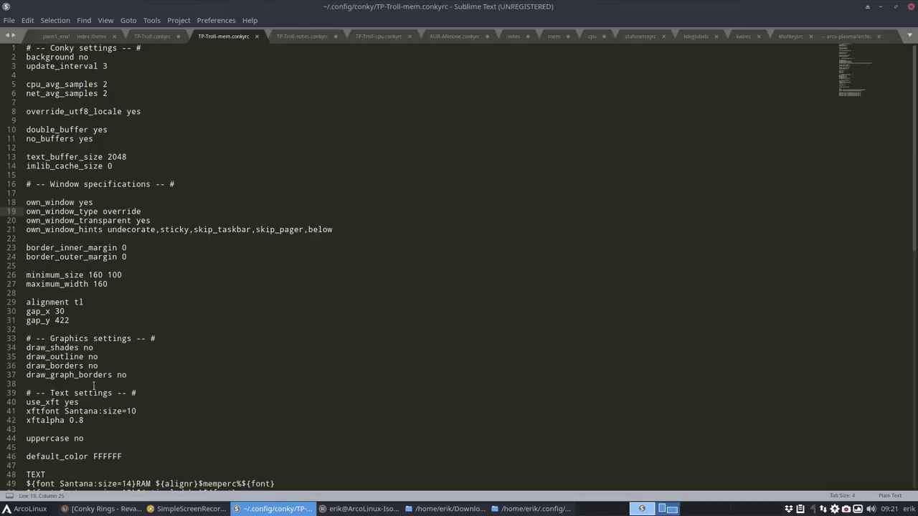
pyautogui.doubleClick(67, 411)
pyautogui.click(65, 411)
pyautogui.moveTo(65, 411); pyautogui.dragTo(167, 414)
pyautogui.write('Droid Sans :size=10')
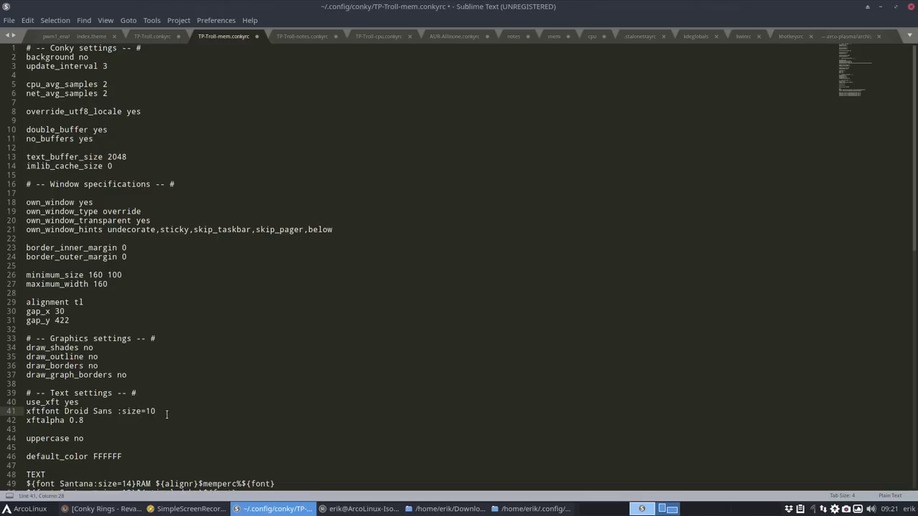
pyautogui.hotkey('ctrl', 's')
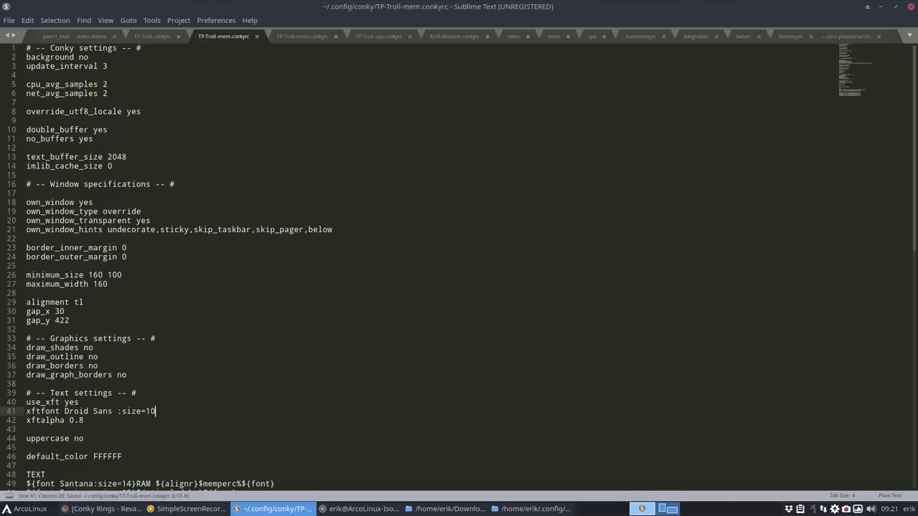
# Shrink the maximized editor window and rearrange it and the ~/.config/conky window to uncover the conkies on the desktop.
pyautogui.doubleClick(355, 8)
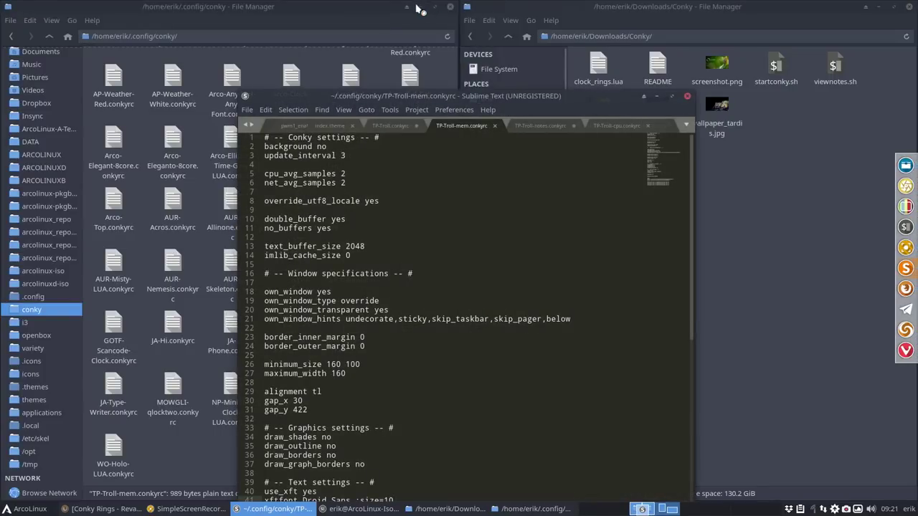
pyautogui.moveTo(371, 8); pyautogui.dragTo(821, 67)
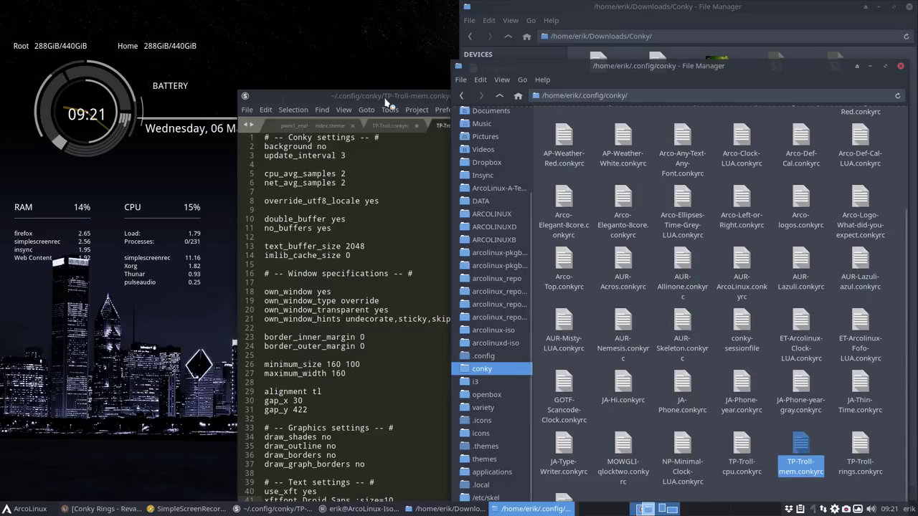
pyautogui.moveTo(385, 99); pyautogui.dragTo(323, 76)
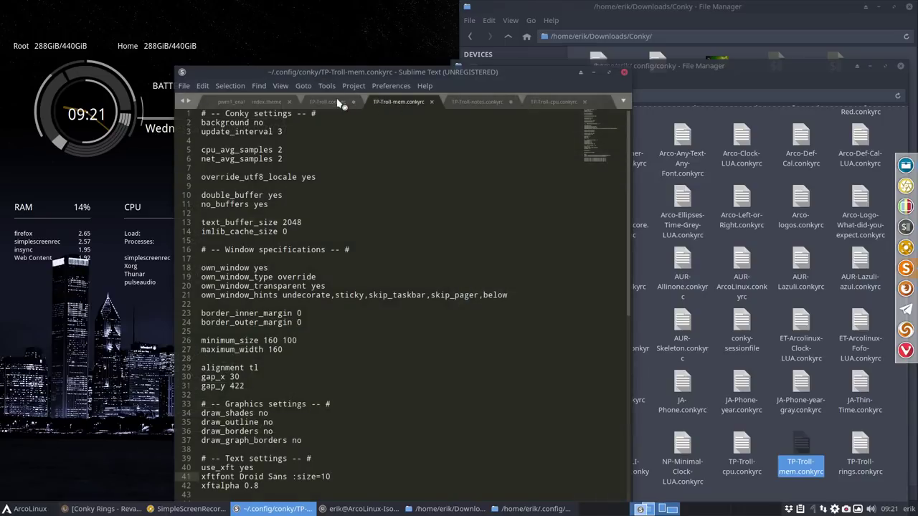
# Try setting xftfont to Droid Sans :size=10 in the outdated TP-Troll.conkyrc, save it, and delete that file from ~/.config/conky.
pyautogui.click(326, 102)
pyautogui.scroll(-3, 301, 251)
pyautogui.click(249, 313)
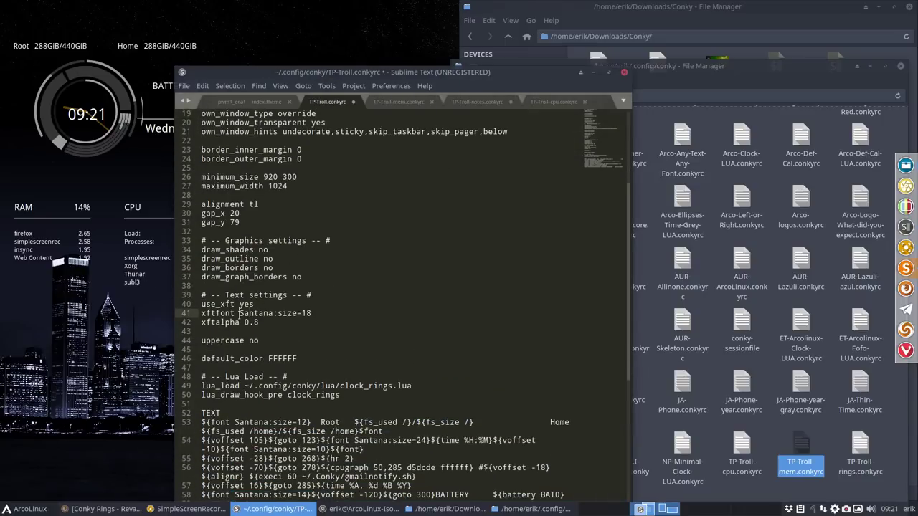
pyautogui.moveTo(239, 313); pyautogui.dragTo(313, 313)
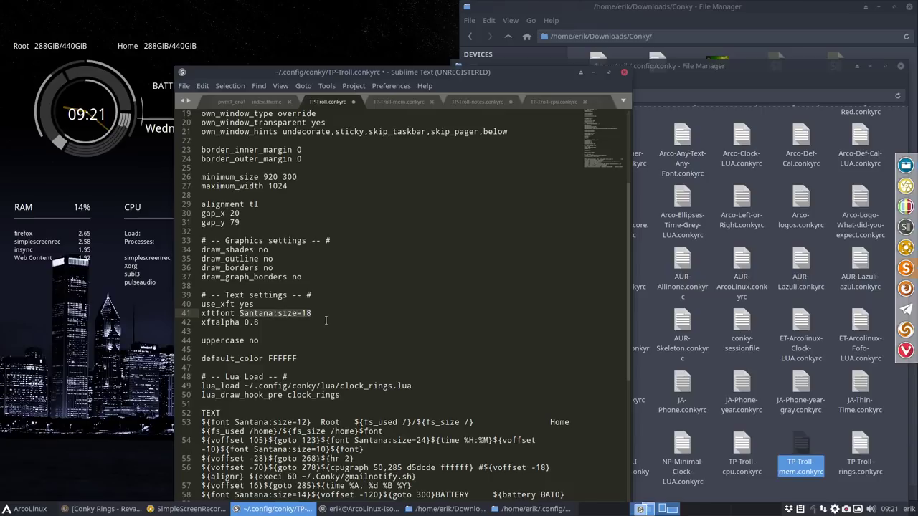
pyautogui.write('Droid Sans :size=10')
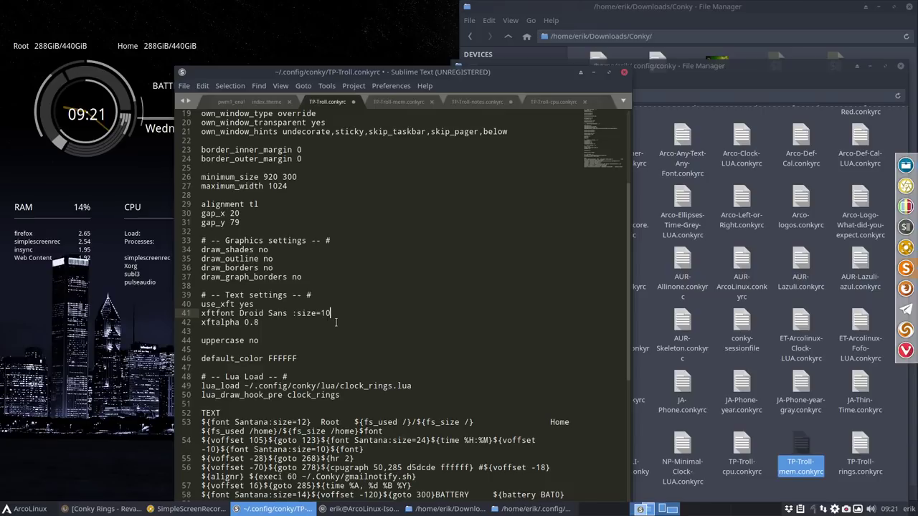
pyautogui.hotkey('ctrl', 's')
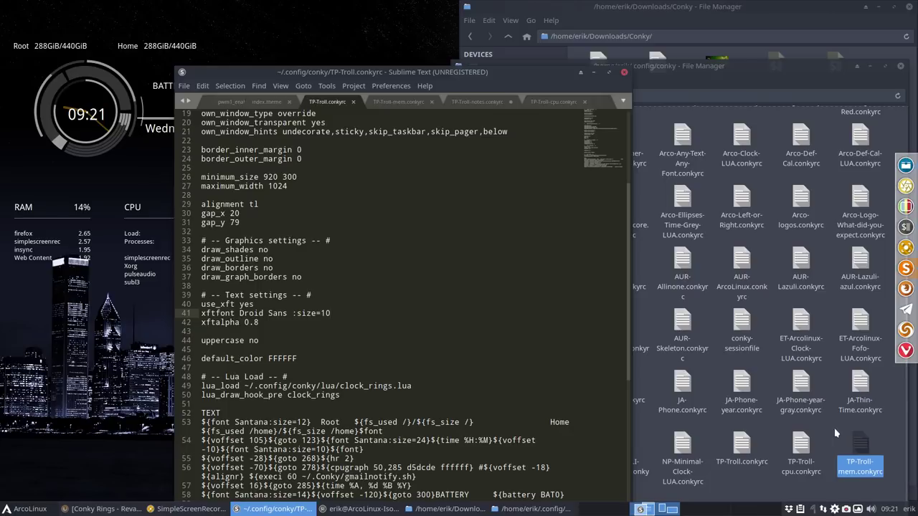
pyautogui.click(747, 446)
pyautogui.press('Delete')
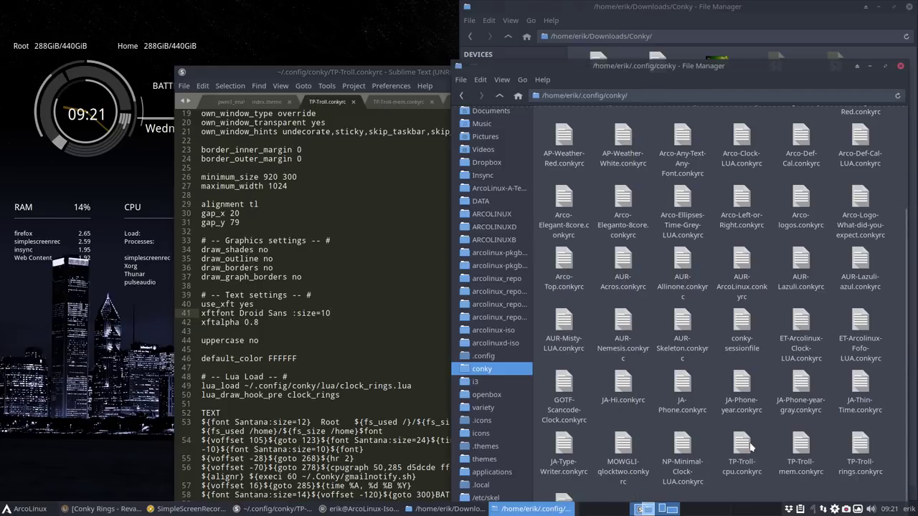
# Close all open files in the text editor, dismissing each save prompt, and close the empty editor window.
pyautogui.click(184, 86)
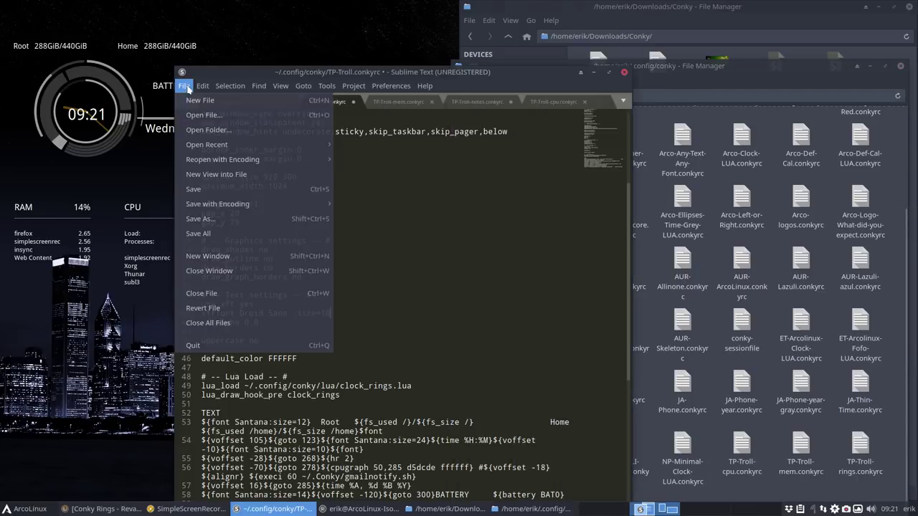
pyautogui.click(212, 324)
pyautogui.click(332, 353)
pyautogui.click(332, 353)
pyautogui.click(332, 354)
pyautogui.click(332, 353)
pyautogui.click(332, 353)
pyautogui.click(332, 354)
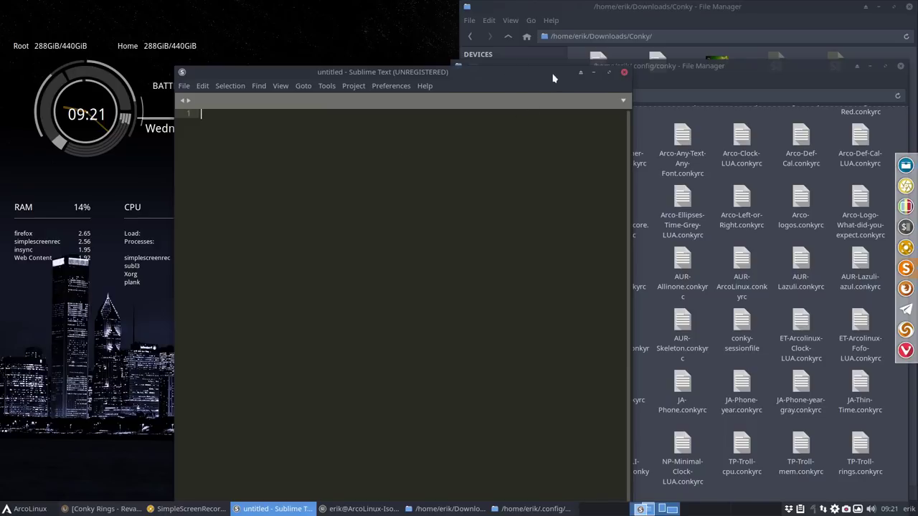
pyautogui.click(624, 72)
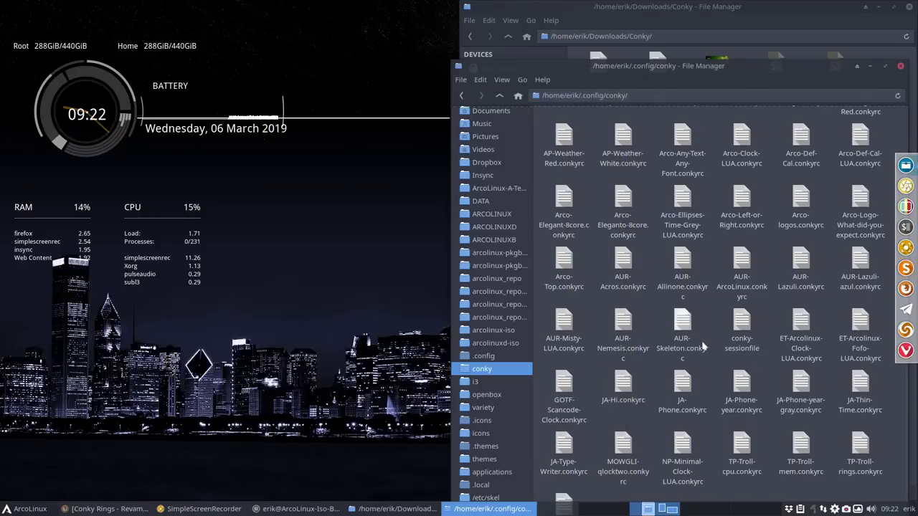
# Open TP-Troll-cpu.conkyrc, TP-Troll-mem.conkyrc and TP-Troll-rings.conkyrc together in Sublime Text.
pyautogui.click(745, 451)
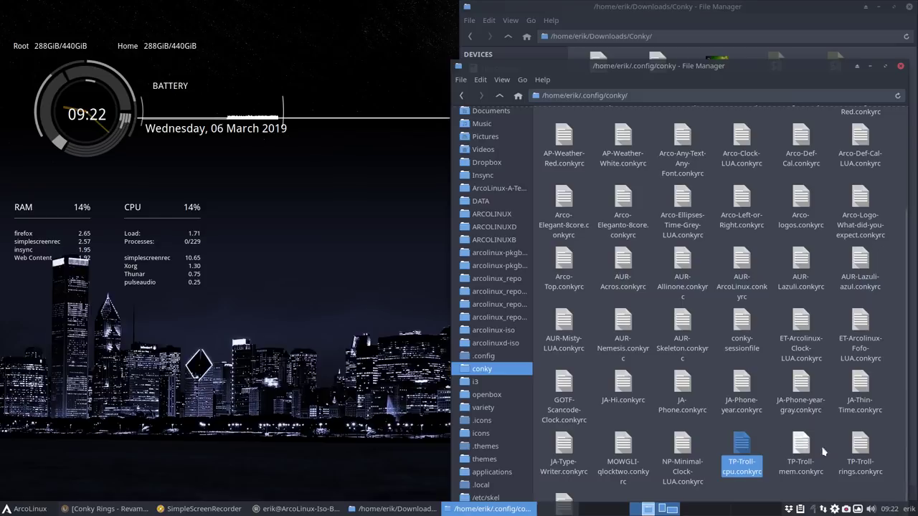
pyautogui.keyDown('shift'); pyautogui.click(860, 450); pyautogui.keyUp('shift')
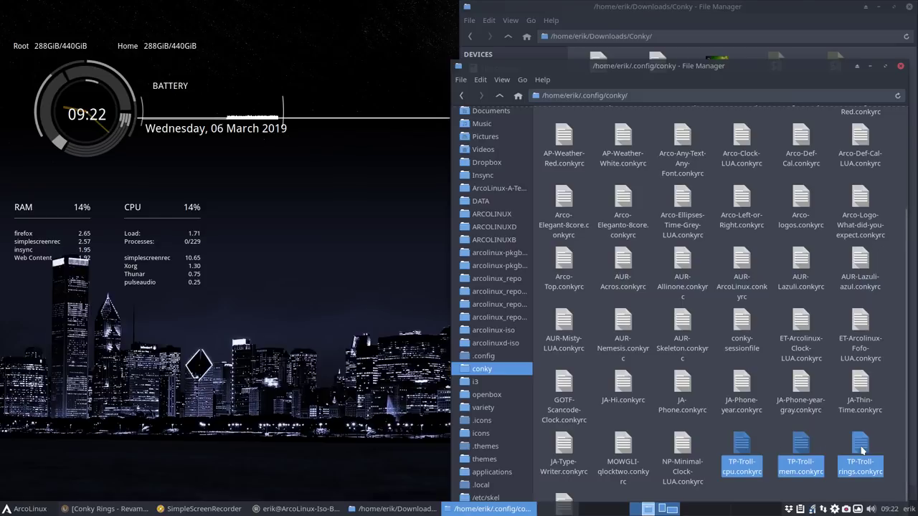
pyautogui.rightClick(802, 453)
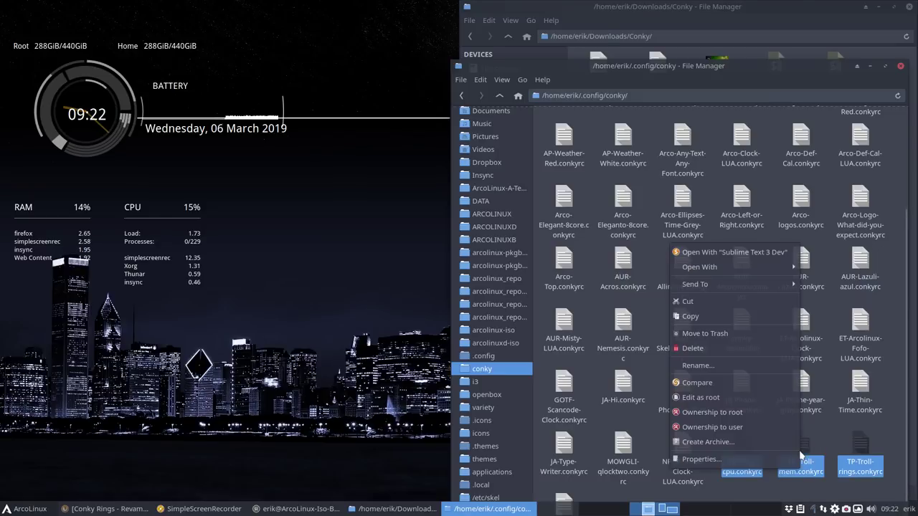
pyautogui.click(724, 252)
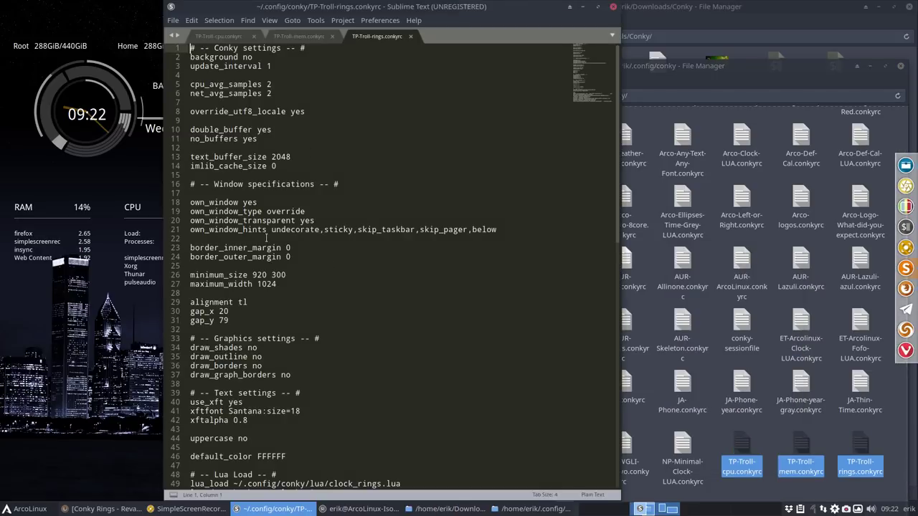
# Replace the xftfont value in TP-Troll-rings.conkyrc with Droid Sans :size=10 and save the file.
pyautogui.scroll(-4, 266, 238)
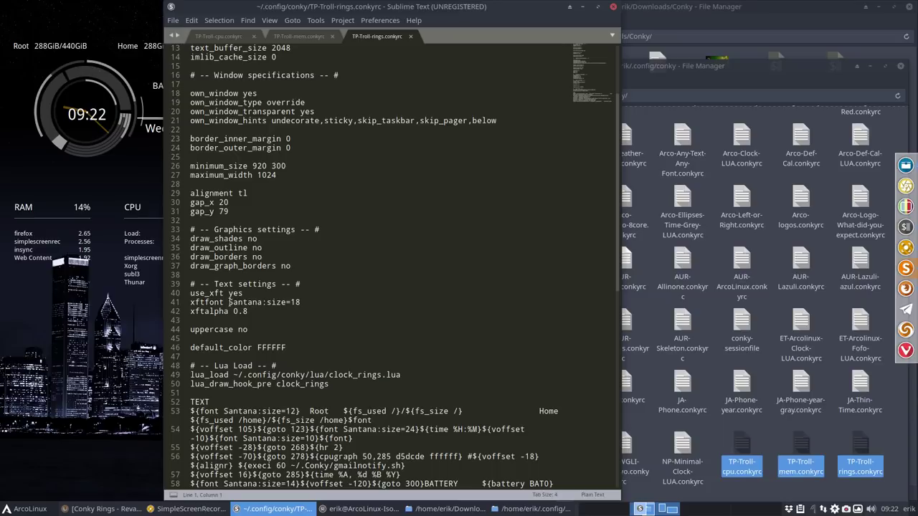
pyautogui.moveTo(229, 302); pyautogui.dragTo(343, 304)
pyautogui.write('Droid Sans :size=10')
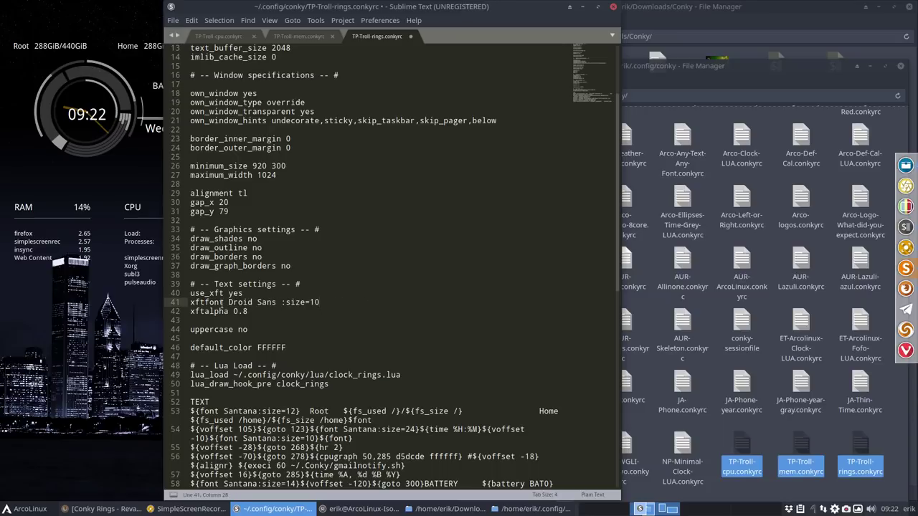
pyautogui.hotkey('ctrl', 'z')
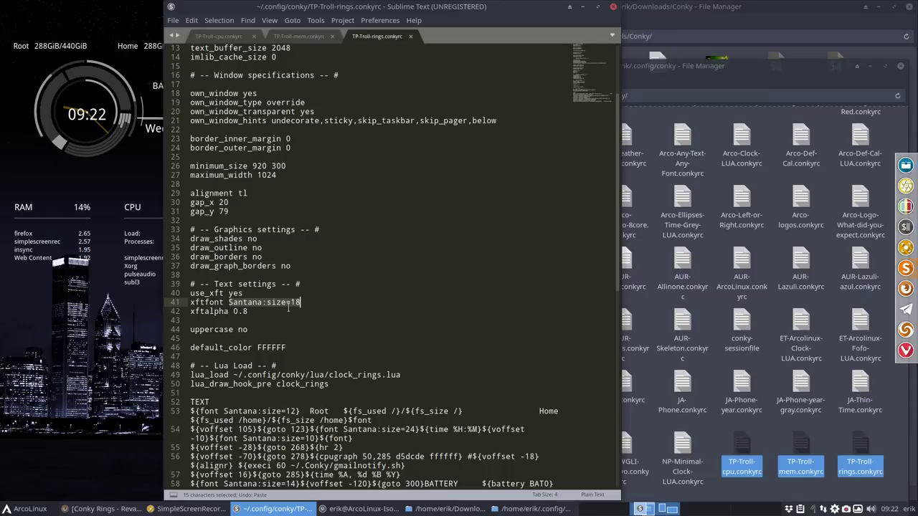
pyautogui.write('Droid Sans :size=10')
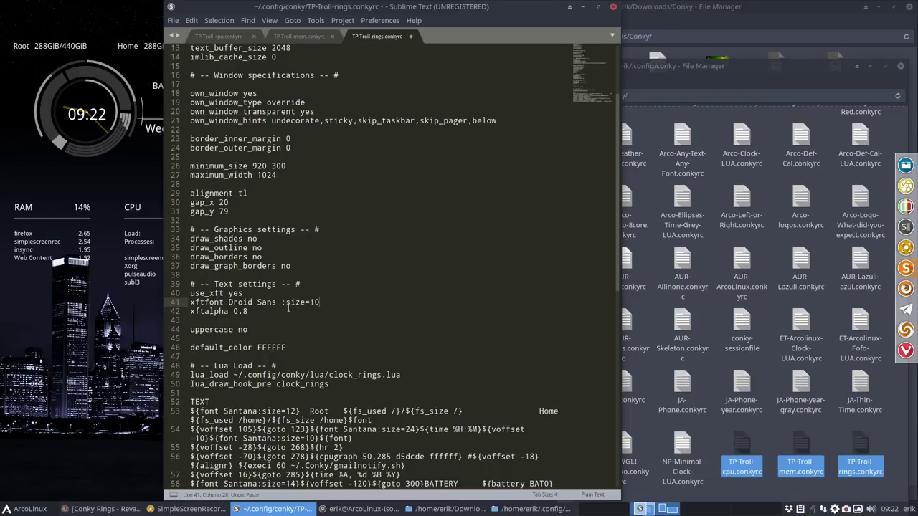
pyautogui.hotkey('ctrl', 's')
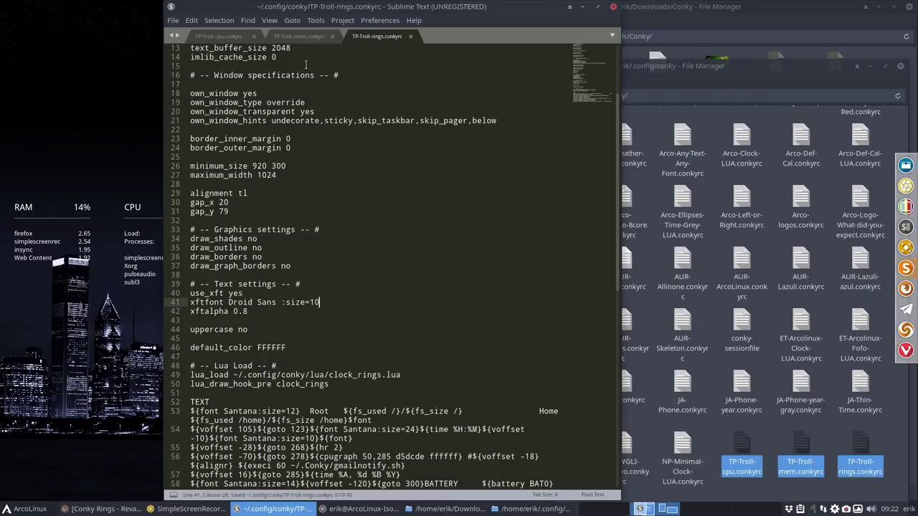
# Move the editor window clear of the conkies and set the rings xftfont size to 20 after trying 210, saving each change.
pyautogui.moveTo(383, 13); pyautogui.dragTo(459, 33)
pyautogui.press('BackSpace')
pyautogui.press('BackSpace')
pyautogui.write('210')
pyautogui.hotkey('ctrl', 's')
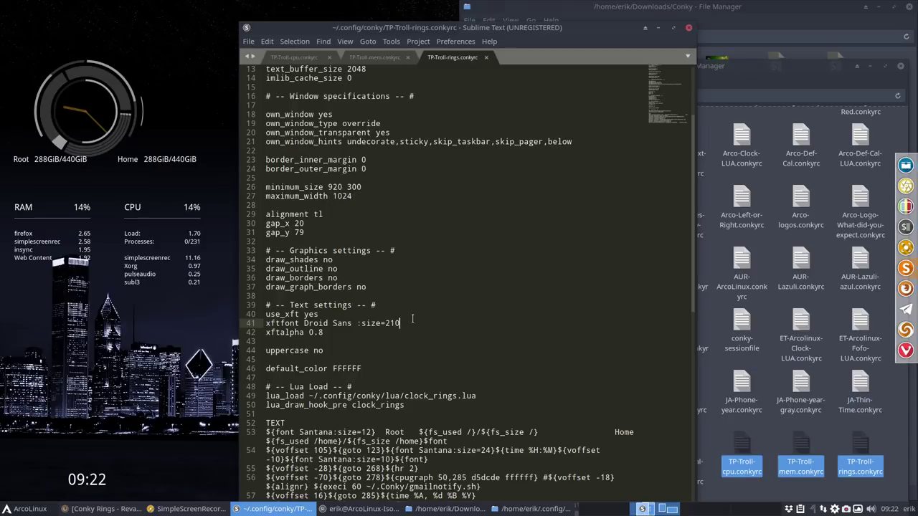
pyautogui.press('BackSpace')
pyautogui.press('BackSpace')
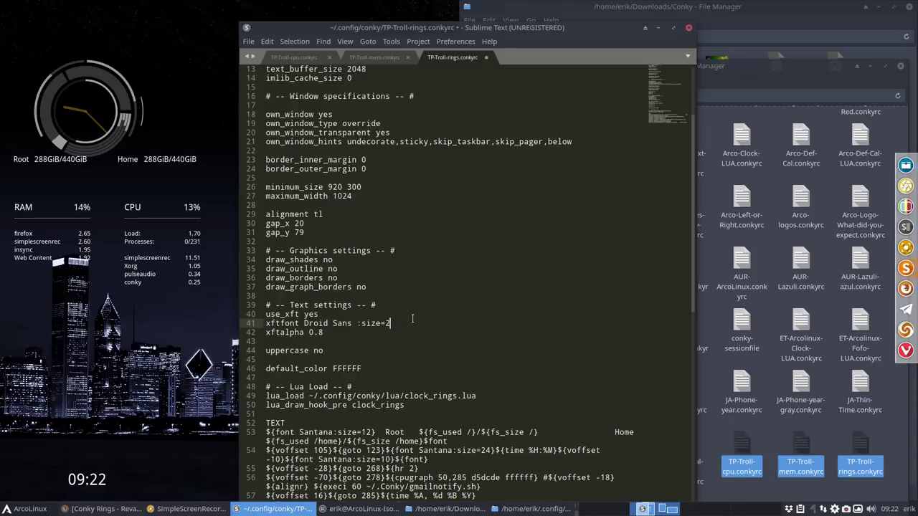
pyautogui.write('0')
pyautogui.hotkey('ctrl', 's')
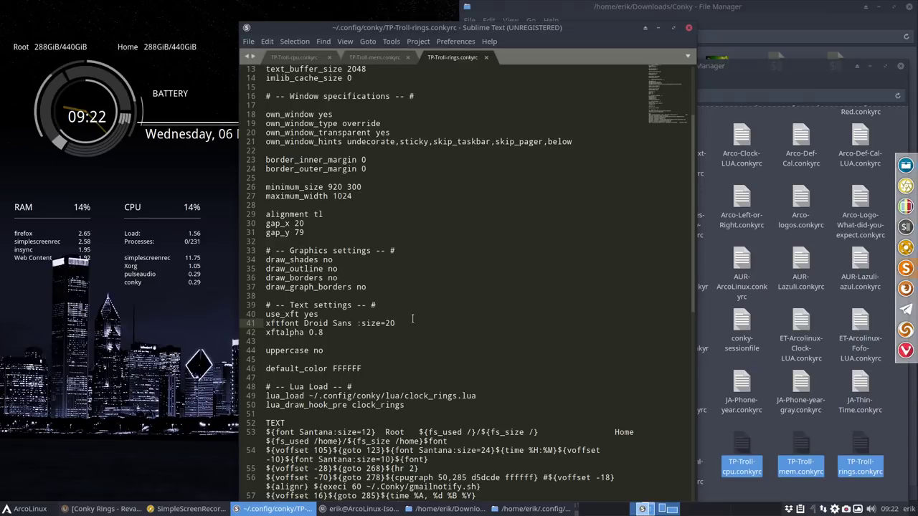
# Try an xftfont size of 8 in TP-Troll-rings.conkyrc and restore it to 20, saving both times.
pyautogui.press('BackSpace')
pyautogui.press('BackSpace')
pyautogui.write('8')
pyautogui.hotkey('ctrl', 's')
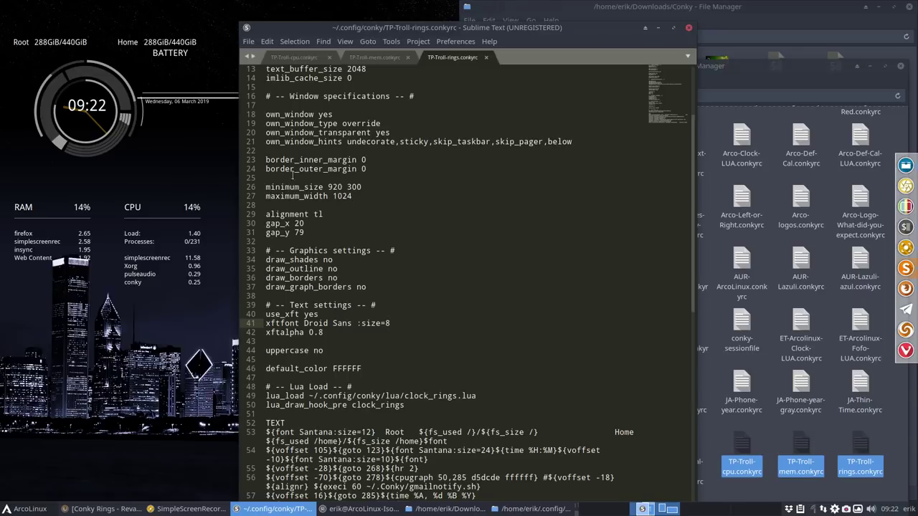
pyautogui.press('BackSpace')
pyautogui.write('20')
pyautogui.hotkey('ctrl', 's')
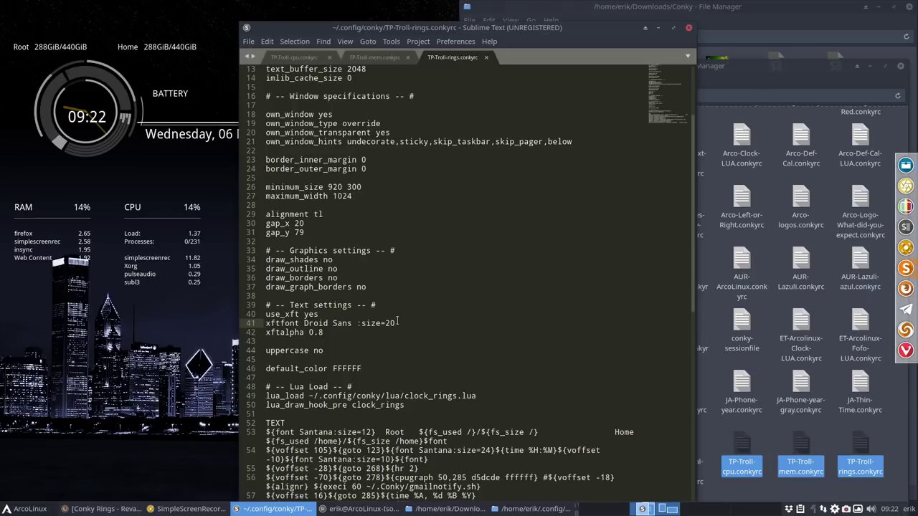
# Replace the Santana font of the Root and Home line in TP-Troll-rings.conkyrc with Droid Sans :size=10 and save.
pyautogui.scroll(-6, 416, 348)
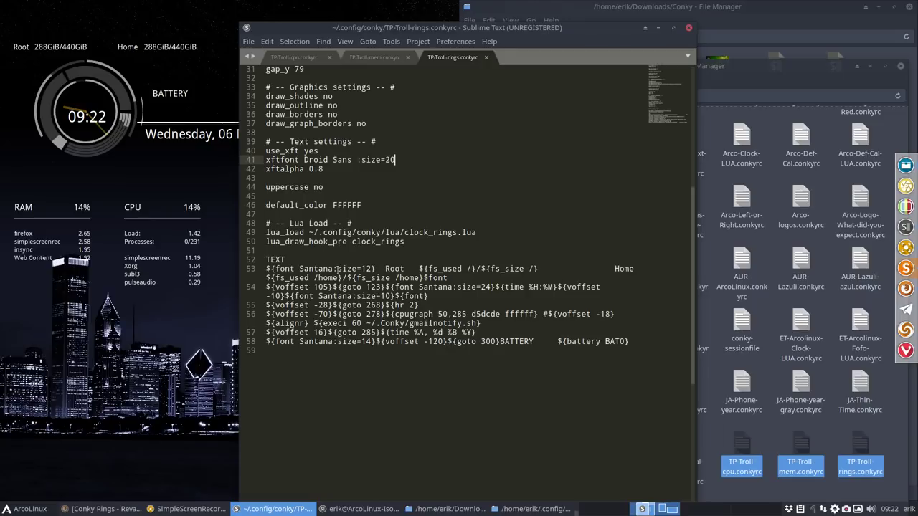
pyautogui.doubleClick(316, 268)
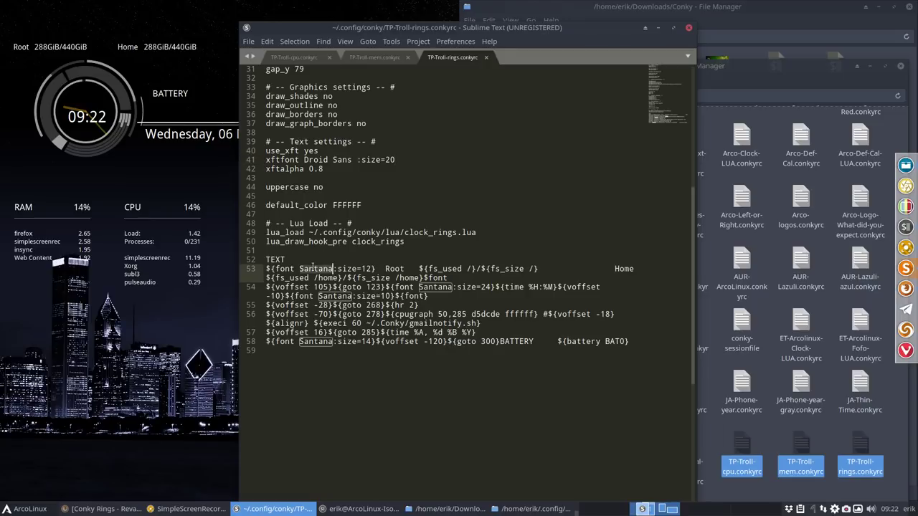
pyautogui.press('Delete')
pyautogui.press('Delete')
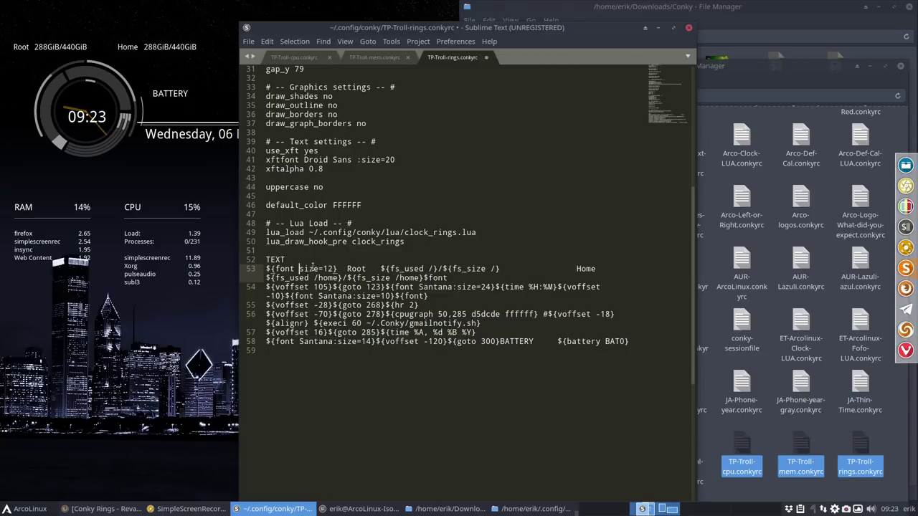
pyautogui.hotkey('ctrl', 's')
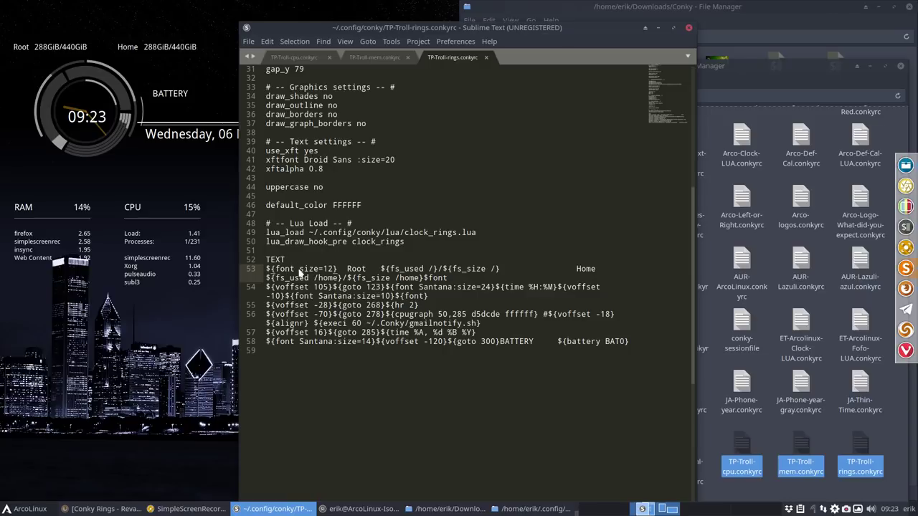
pyautogui.moveTo(300, 268); pyautogui.dragTo(333, 271)
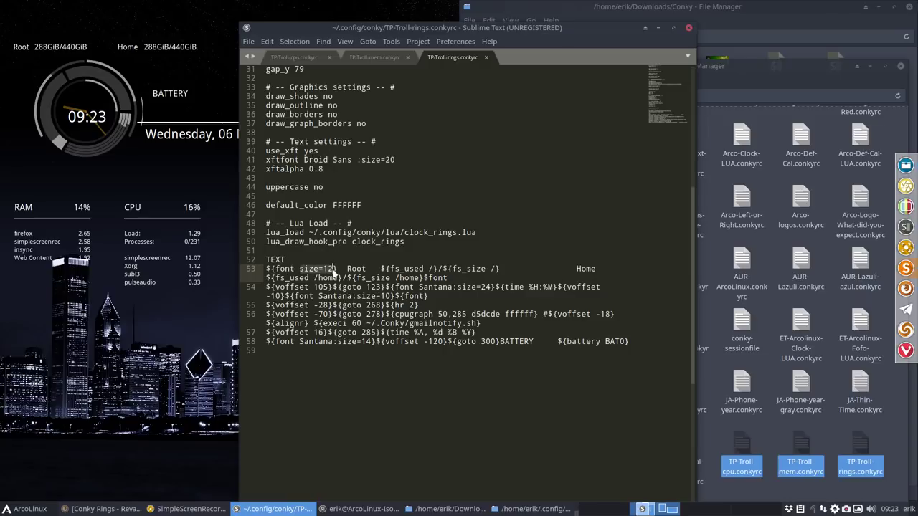
pyautogui.write('Droid Sans :size=10')
pyautogui.hotkey('ctrl', 's')
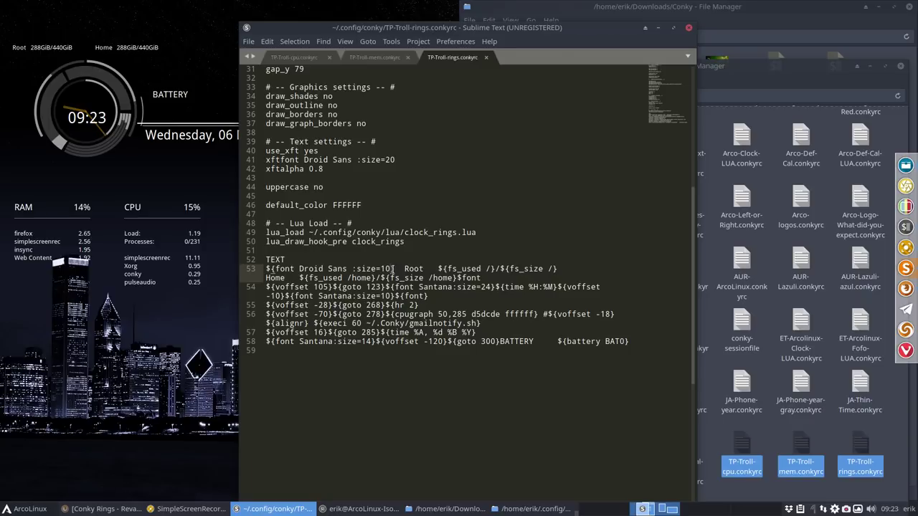
# Add :italic to the font of the Root and Home line and set its size to 12, saving each change.
pyautogui.write(':italic')
pyautogui.hotkey('ctrl', 's')
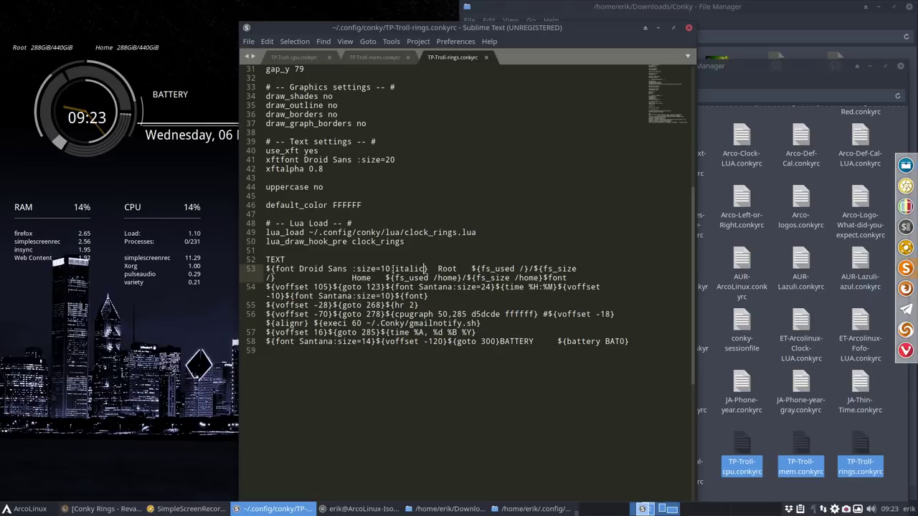
pyautogui.click(387, 269)
pyautogui.press('BackSpace')
pyautogui.write('2')
pyautogui.hotkey('ctrl', 's')
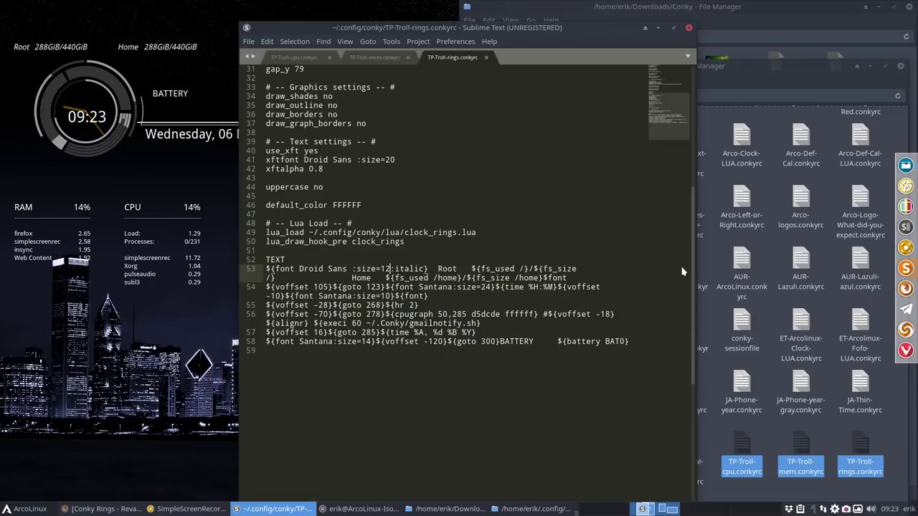
# Maximize the editor window and delete the trailing $font from the Root and Home line.
pyautogui.click(672, 27)
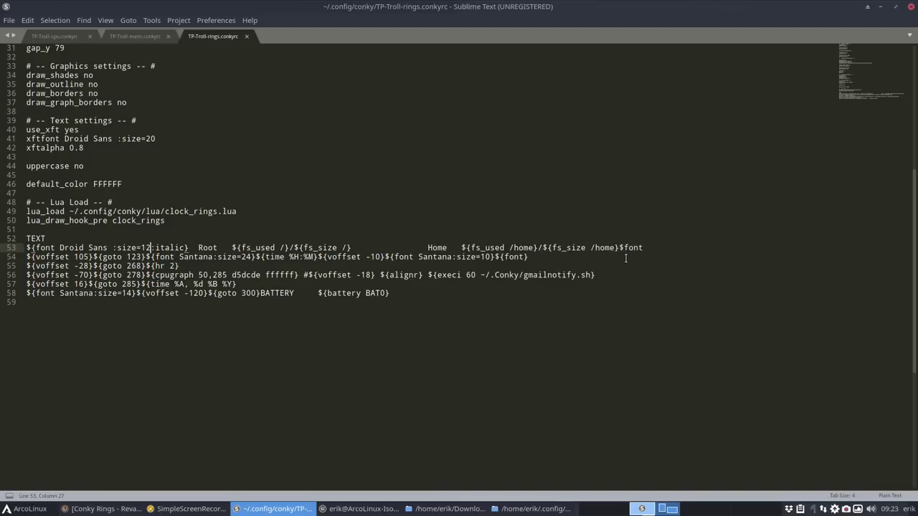
pyautogui.moveTo(448, 6); pyautogui.dragTo(595, 219)
pyautogui.doubleClick(595, 218)
pyautogui.moveTo(619, 250); pyautogui.dragTo(686, 250)
pyautogui.press('BackSpace')
pyautogui.moveTo(477, 6); pyautogui.dragTo(545, 2)
# Replace the Santana font before ${time %H:%M} on line 54 with Droid Sans :size=24 and save the file.
pyautogui.moveTo(179, 257); pyautogui.dragTo(252, 257)
pyautogui.write('Droid Sans :size=10')
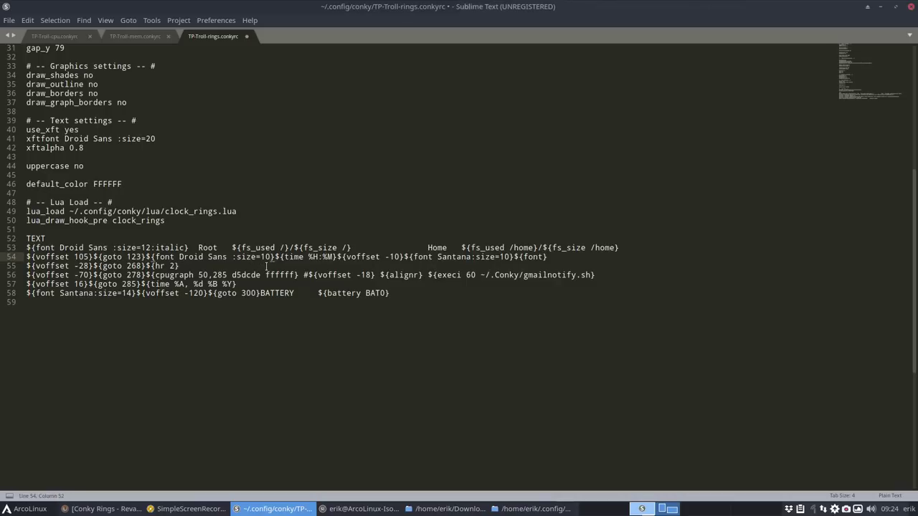
pyautogui.press('BackSpace')
pyautogui.press('BackSpace')
pyautogui.write('24')
pyautogui.hotkey('ctrl', 's')
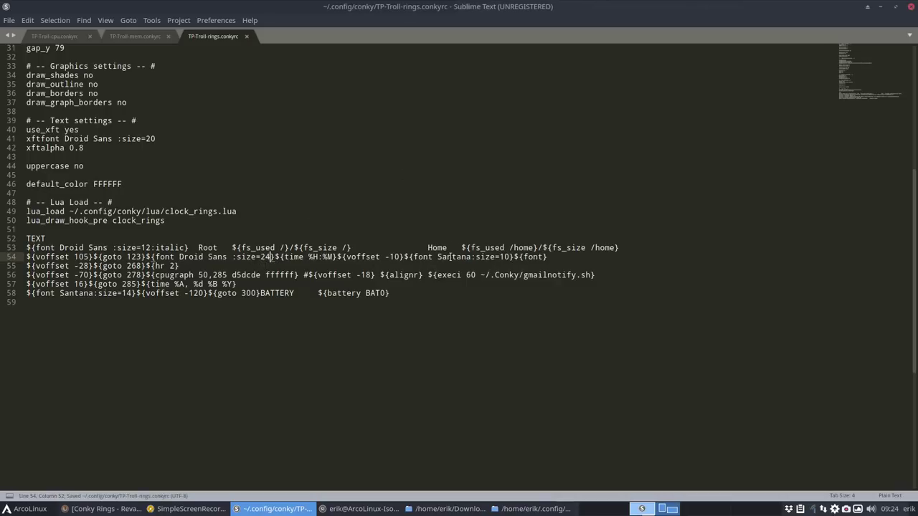
# Replace the remaining Santana font on line 54 with Droid Sans :size=10 and save the file.
pyautogui.moveTo(438, 256); pyautogui.dragTo(510, 253)
pyautogui.write('Droid Sans :size=10')
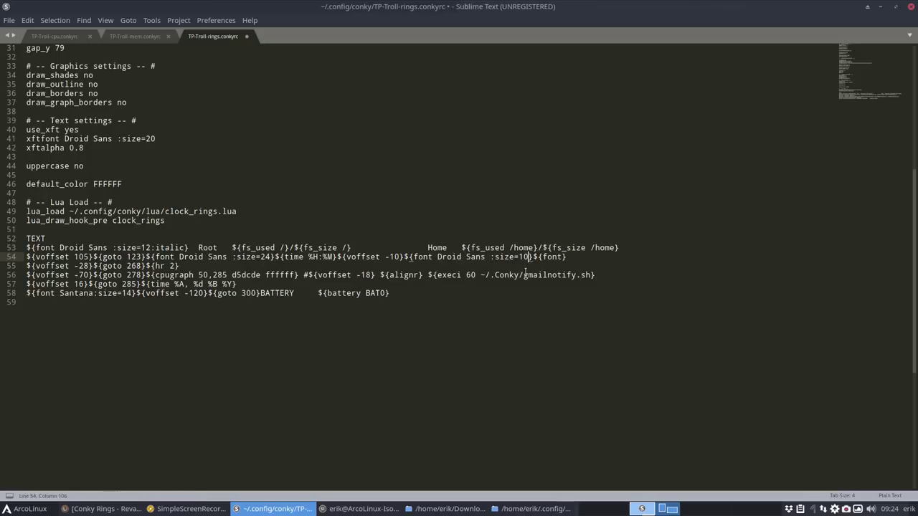
pyautogui.hotkey('ctrl', 's')
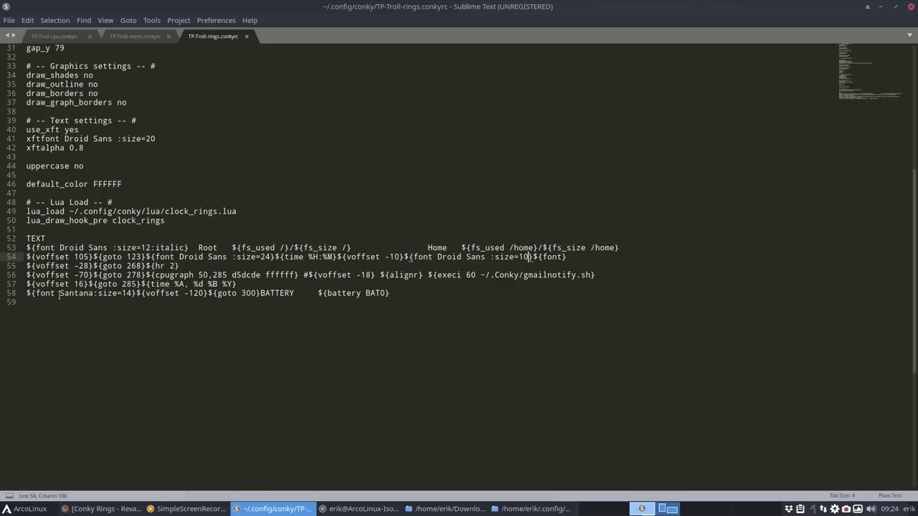
# Set the BATTERY line's font to Droid Sans :size=10 and comment the line out with #, saving each change.
pyautogui.moveTo(59, 293); pyautogui.dragTo(130, 294)
pyautogui.write('Droid Sans :size=10')
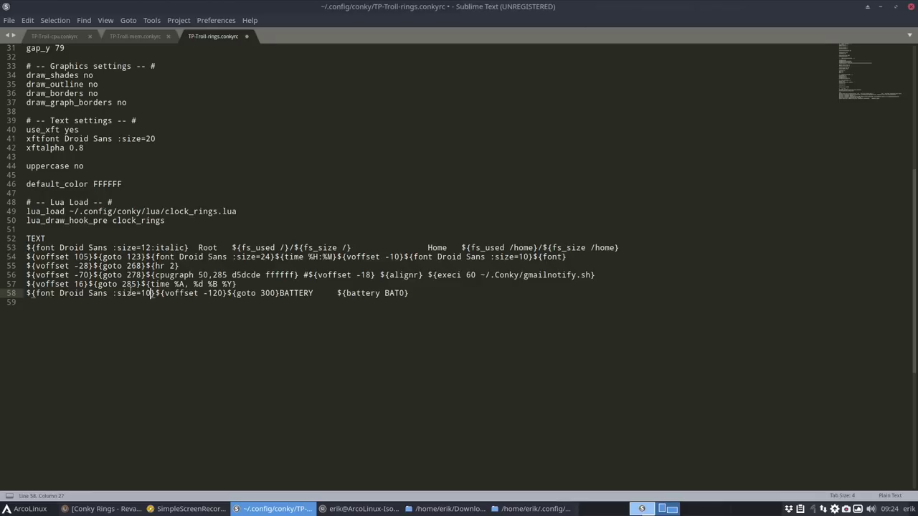
pyautogui.hotkey('ctrl', 's')
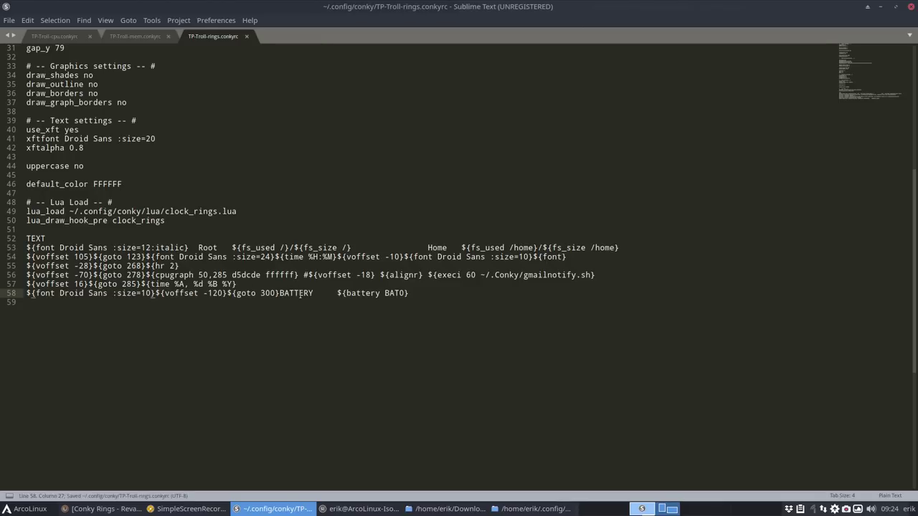
pyautogui.press('Home')
pyautogui.write('#')
pyautogui.hotkey('ctrl', 's')
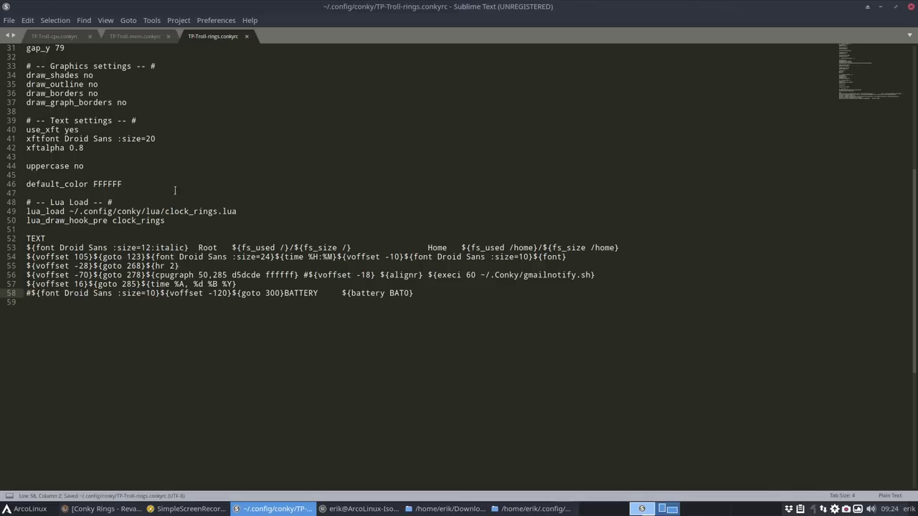
# Restore the editor window beside the conkies and set the RAM line's font in TP-Troll-mem.conkyrc to Droid Sans :size=14.
pyautogui.doubleClick(380, 16)
pyautogui.moveTo(604, 119); pyautogui.dragTo(696, 66)
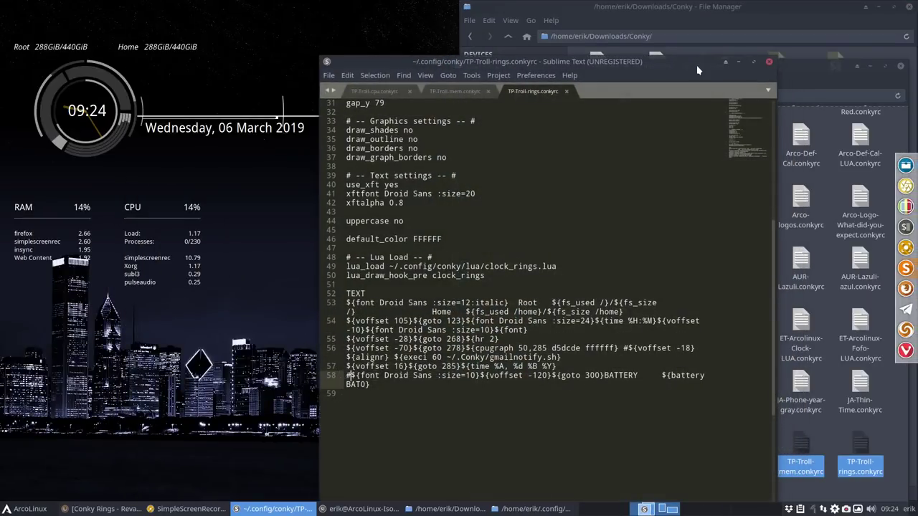
pyautogui.click(456, 92)
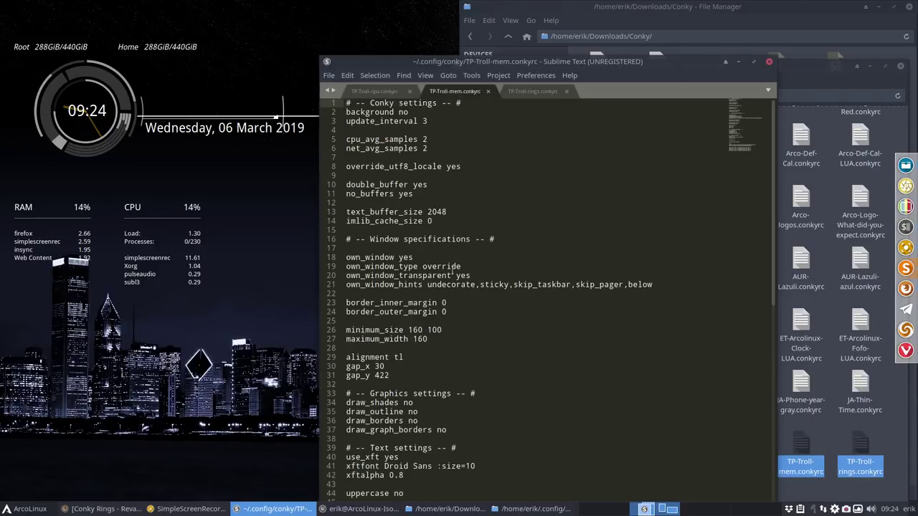
pyautogui.scroll(-3, 452, 273)
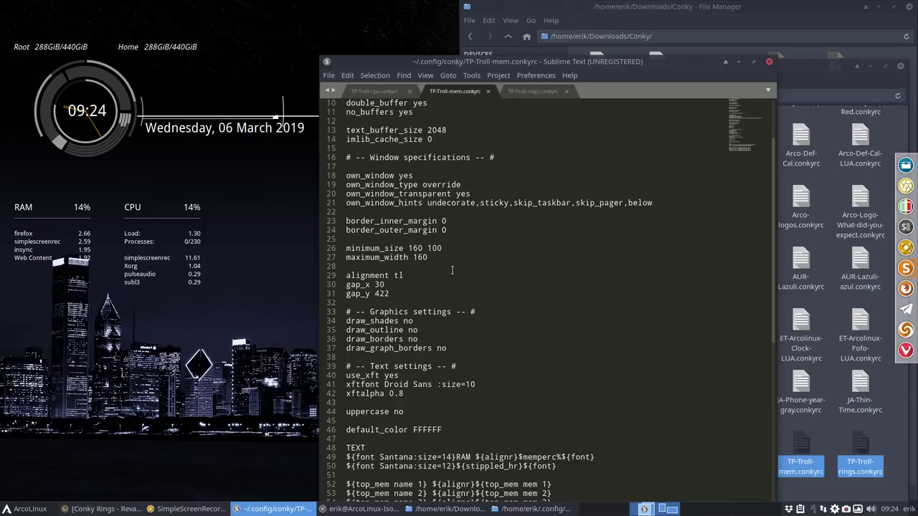
pyautogui.scroll(-5, 452, 270)
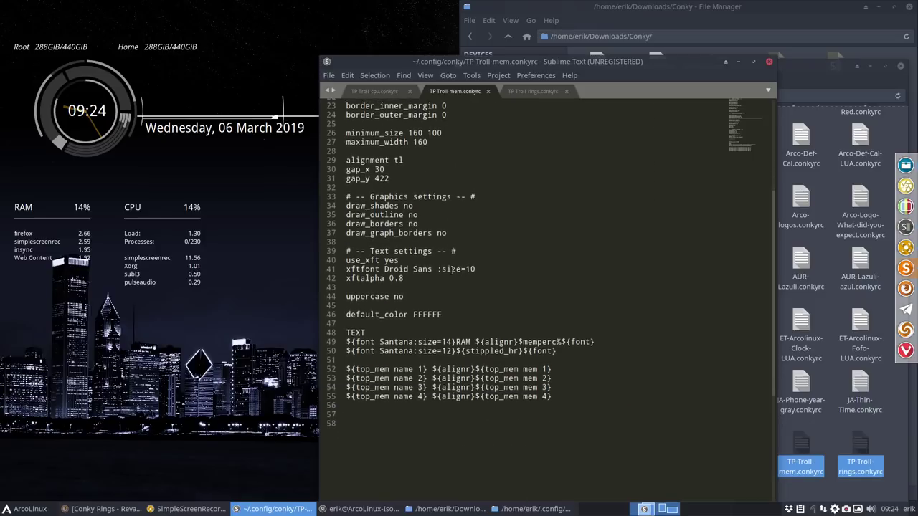
pyautogui.click(379, 320)
pyautogui.moveTo(379, 321); pyautogui.dragTo(453, 318)
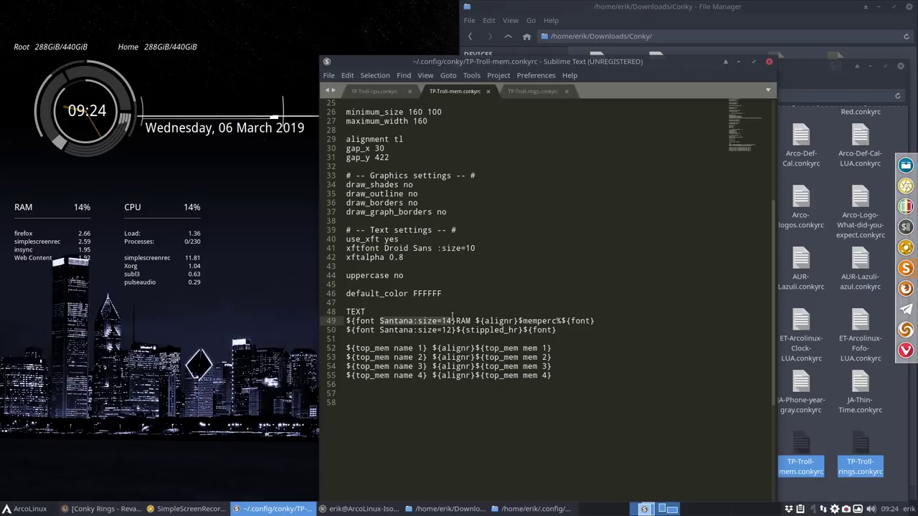
pyautogui.write('Droid Sans :size=10')
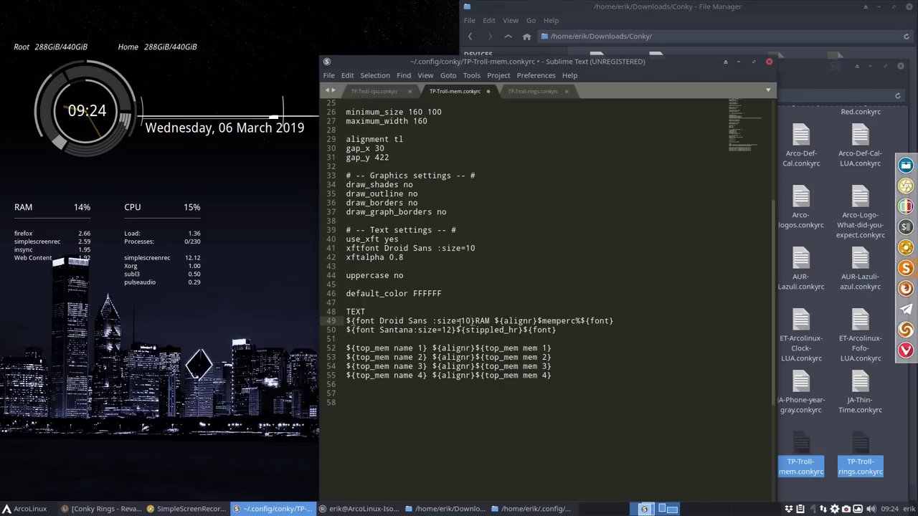
pyautogui.click(463, 321)
pyautogui.press('Delete')
pyautogui.write('4')
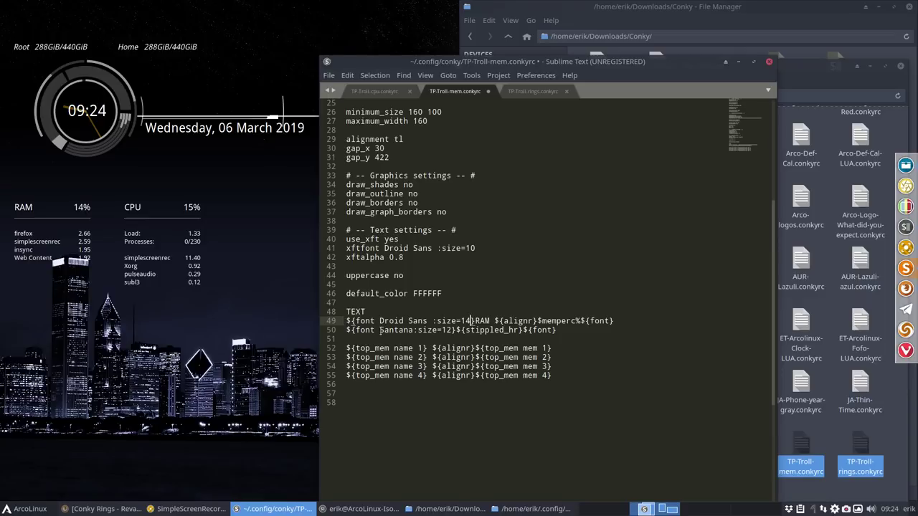
# Set the font of the stippled_hr line in TP-Troll-mem.conkyrc to Droid Sans :size=12 and save the file.
pyautogui.moveTo(380, 329); pyautogui.dragTo(452, 330)
pyautogui.write('Droid Sans :size=14')
pyautogui.press('BackSpace')
pyautogui.write('2')
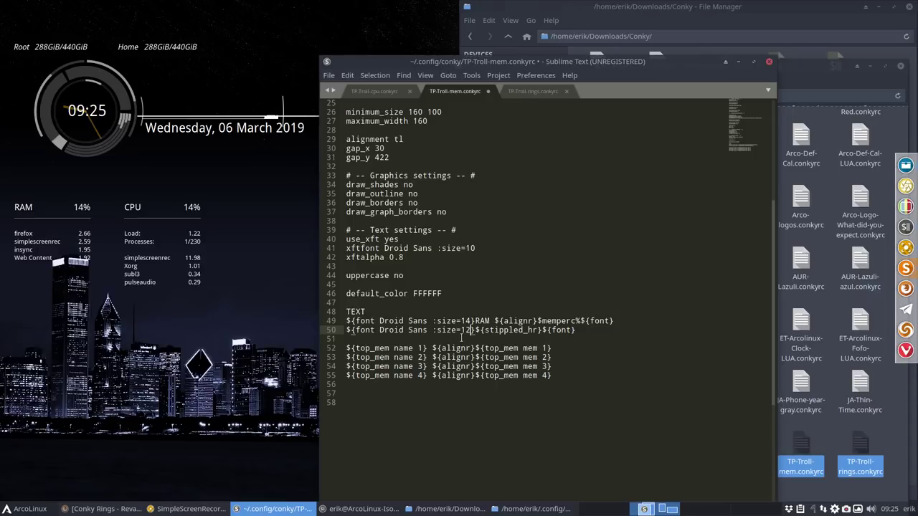
pyautogui.hotkey('ctrl', 's')
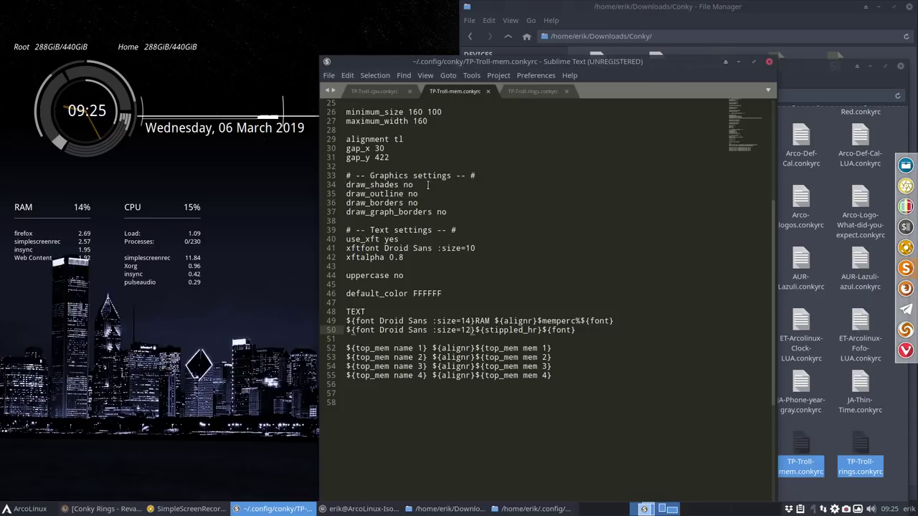
# Try an xftfont size of 20 in TP-Troll-mem.conkyrc and restore it to 10, saving both times.
pyautogui.scroll(1, 434, 167)
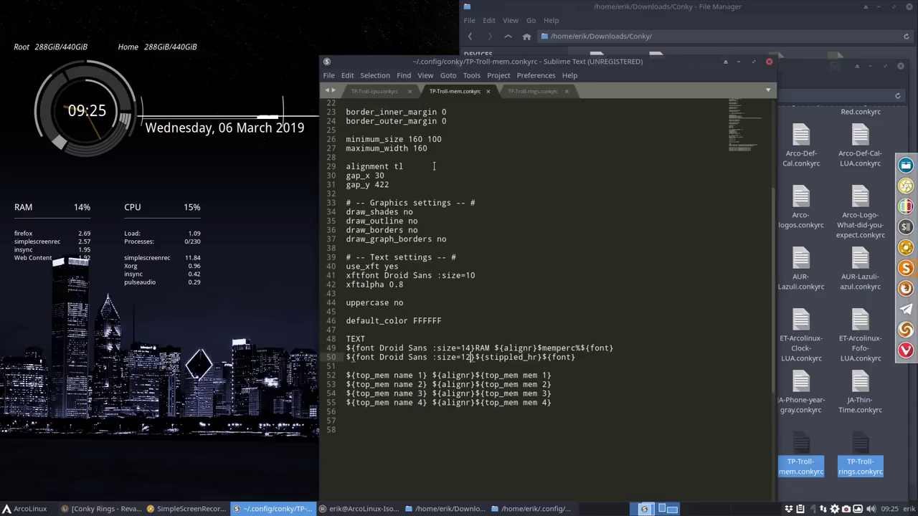
pyautogui.click(478, 276)
pyautogui.press('BackSpace')
pyautogui.press('BackSpace')
pyautogui.write('20')
pyautogui.press('Left')
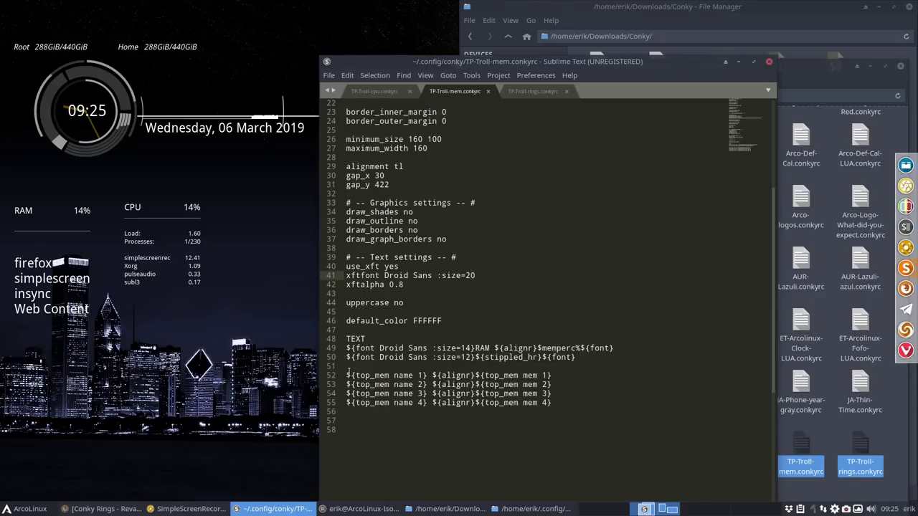
pyautogui.moveTo(346, 372); pyautogui.dragTo(552, 410)
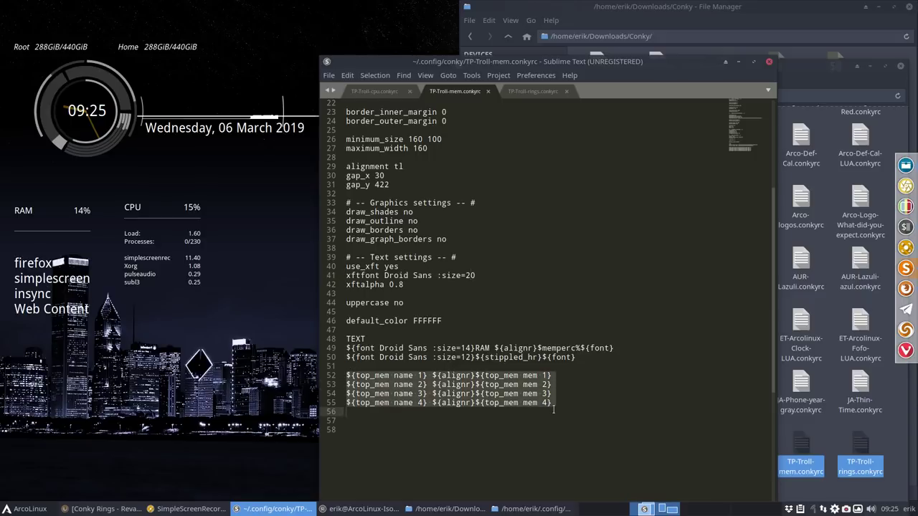
pyautogui.moveTo(475, 275); pyautogui.dragTo(346, 275)
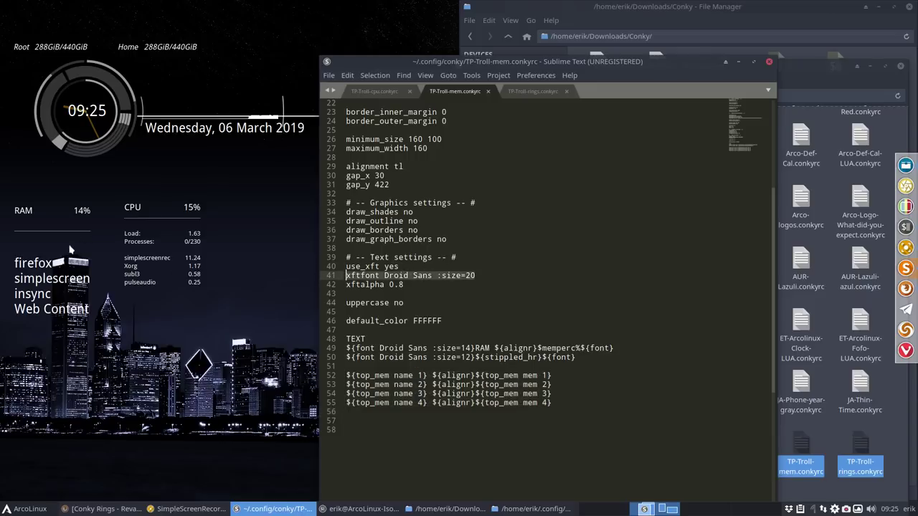
pyautogui.click(470, 276)
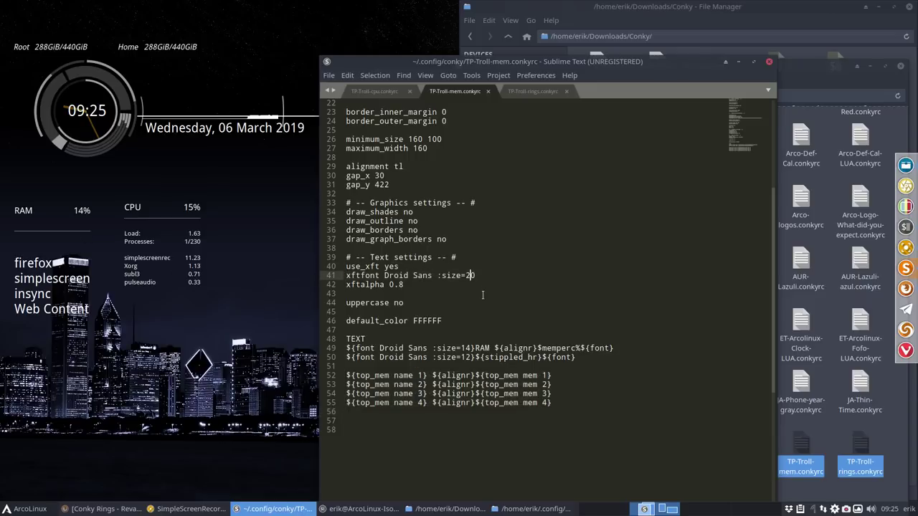
pyautogui.press('BackSpace')
pyautogui.write('1')
pyautogui.hotkey('ctrl', 's')
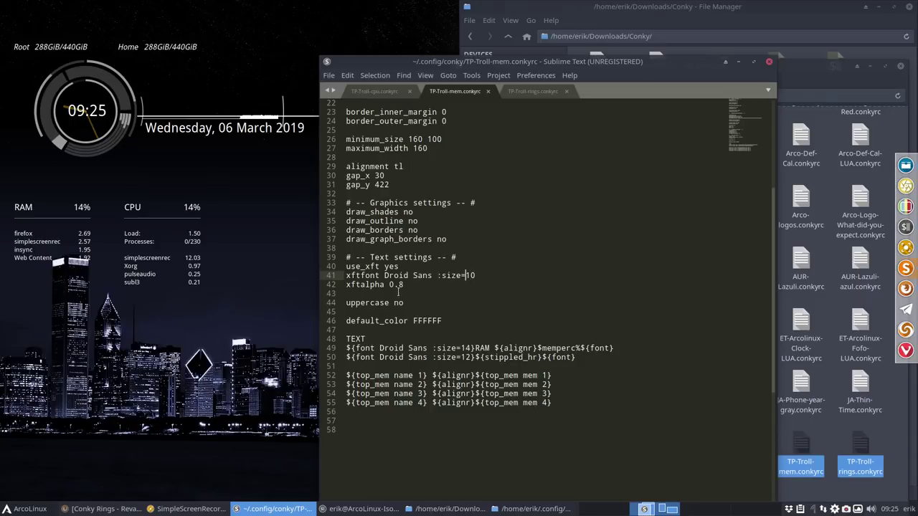
pyautogui.moveTo(433, 280); pyautogui.dragTo(380, 280)
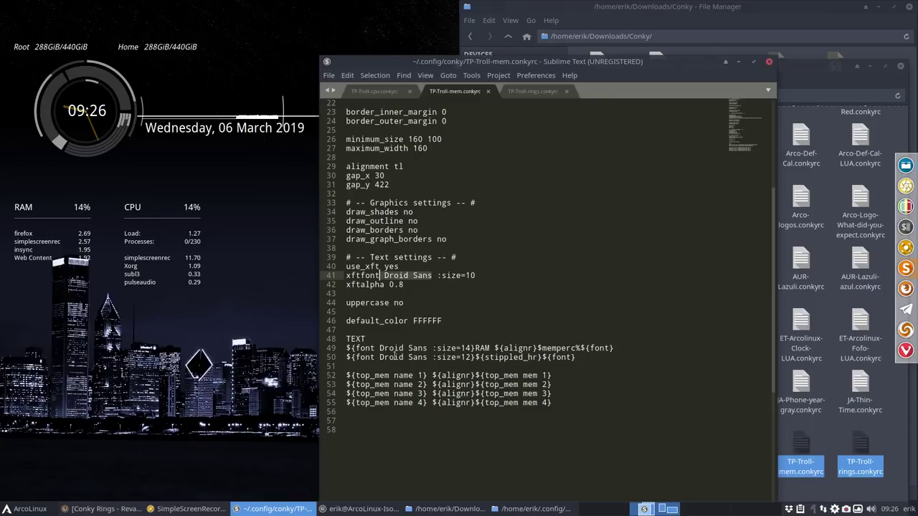
# Replace the xftfont value in TP-Troll-cpu.conkyrc with Droid Sans :size=10 and save the file.
pyautogui.hotkey('ctrl', 'pageup')
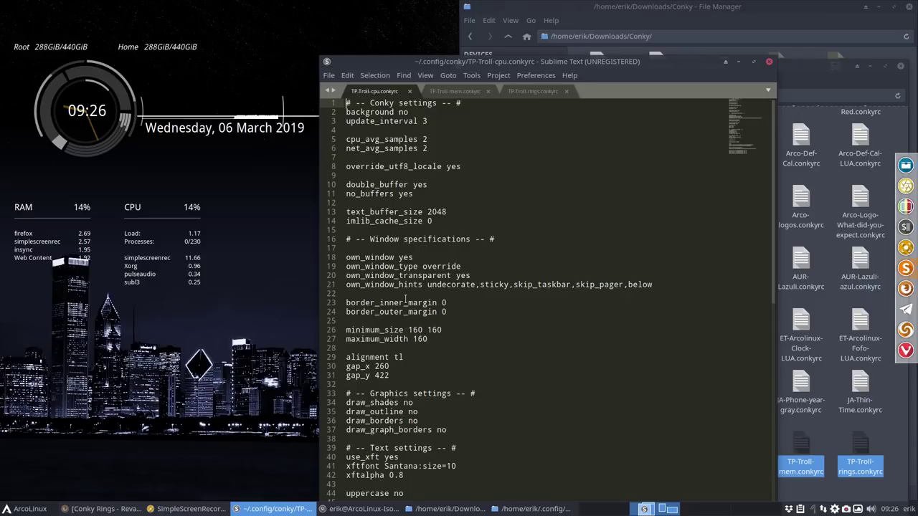
pyautogui.scroll(-5, 408, 371)
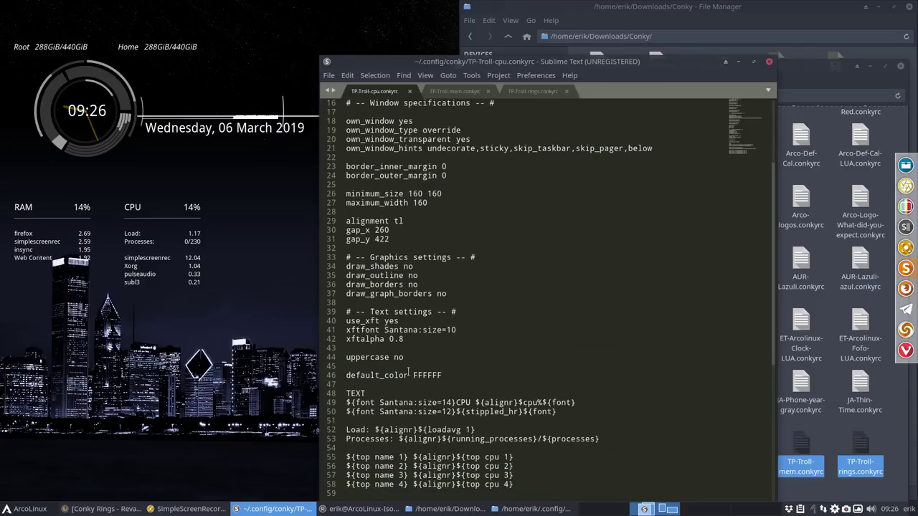
pyautogui.moveTo(385, 330); pyautogui.dragTo(457, 330)
pyautogui.write('Droid Sans :size=10')
pyautogui.hotkey('ctrl', 's')
pyautogui.scroll(-4, 458, 363)
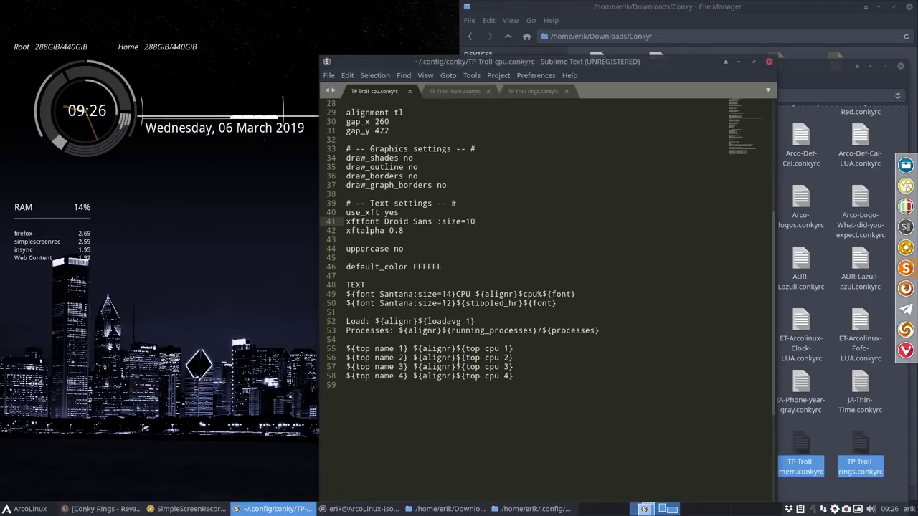
pyautogui.scroll(-1, 459, 244)
pyautogui.moveTo(367, 257); pyautogui.dragTo(451, 266)
pyautogui.write('Droid Sans :size=10')
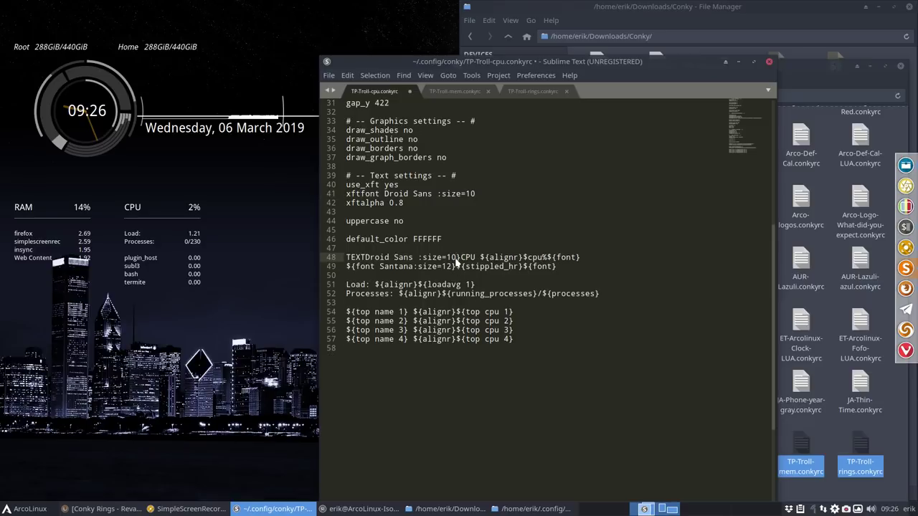
pyautogui.click(456, 257)
pyautogui.press('BackSpace')
pyautogui.write('4')
pyautogui.hotkey('ctrl', 'z')
pyautogui.hotkey('ctrl', 'z')
pyautogui.hotkey('ctrl', 'z')
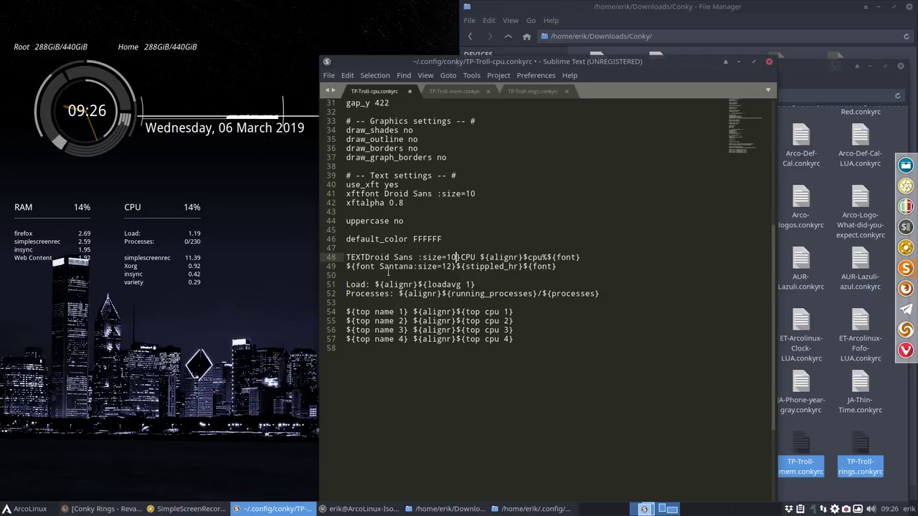
pyautogui.click(357, 267)
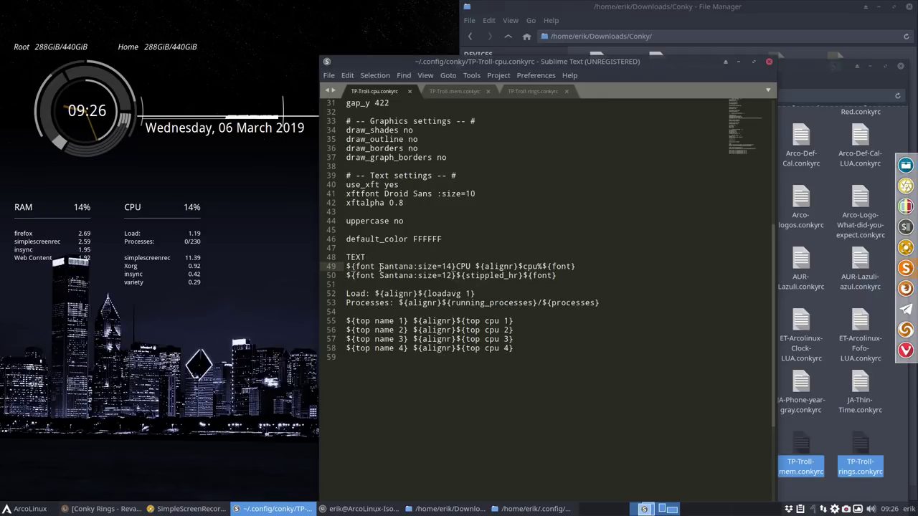
# Set the font of the CPU line under TEXT in TP-Troll-cpu.conkyrc to Droid Sans :size=14.
pyautogui.moveTo(379, 266); pyautogui.dragTo(453, 266)
pyautogui.write('Droid Sans :size=10')
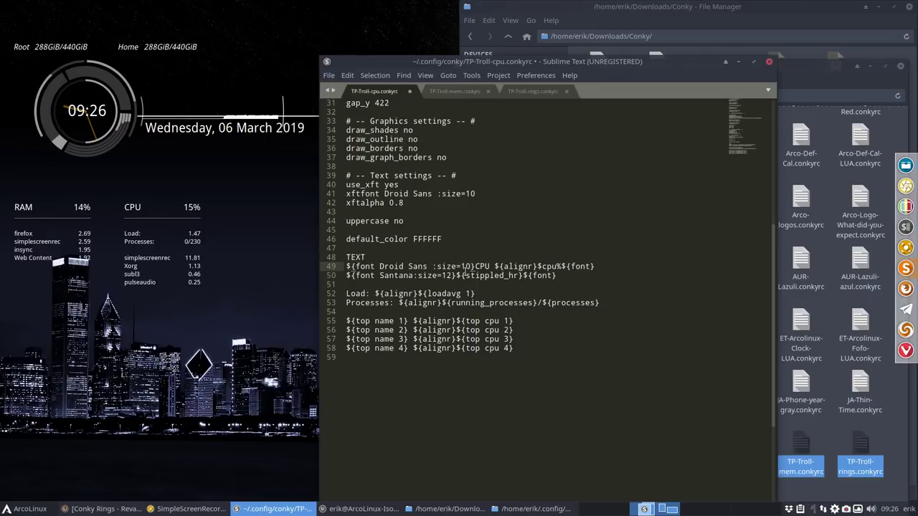
pyautogui.hotkey('ctrl', 'z')
pyautogui.write('Droid Sans :size=10')
pyautogui.press('BackSpace')
pyautogui.write('4')
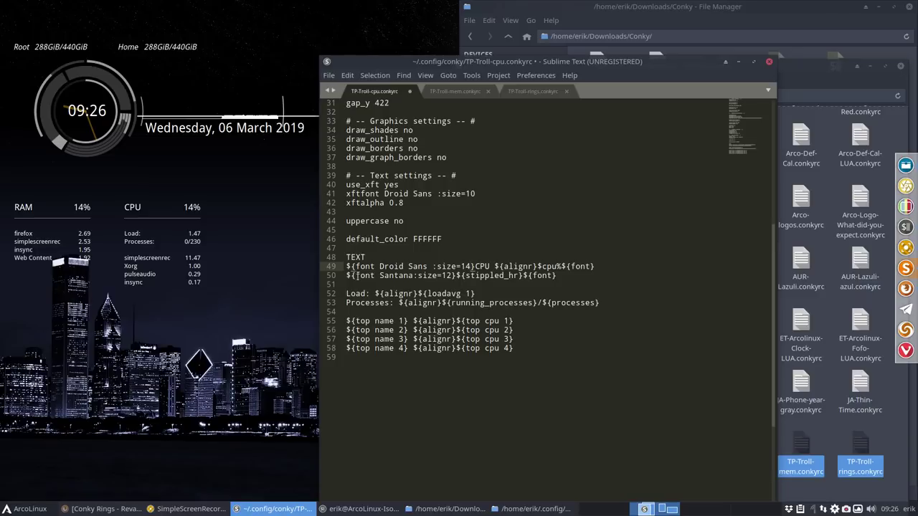
# Set the font of the stippled_hr line in TP-Troll-cpu.conkyrc to Droid Sans :size=12 and save the file.
pyautogui.moveTo(380, 276); pyautogui.dragTo(451, 276)
pyautogui.write('Droid Sans :size=10')
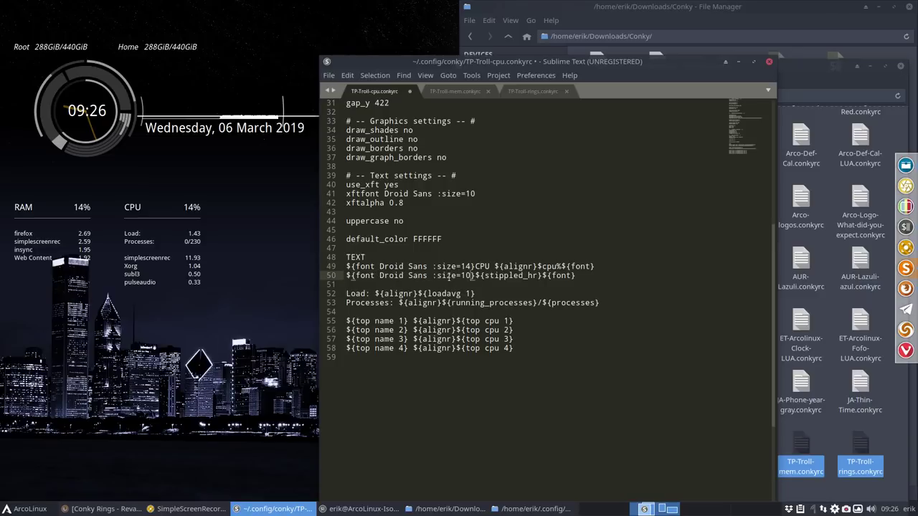
pyautogui.hotkey('ctrl', 'z')
pyautogui.write('Droid Sans :size=10')
pyautogui.press('BackSpace')
pyautogui.write('2')
pyautogui.hotkey('ctrl', 's')
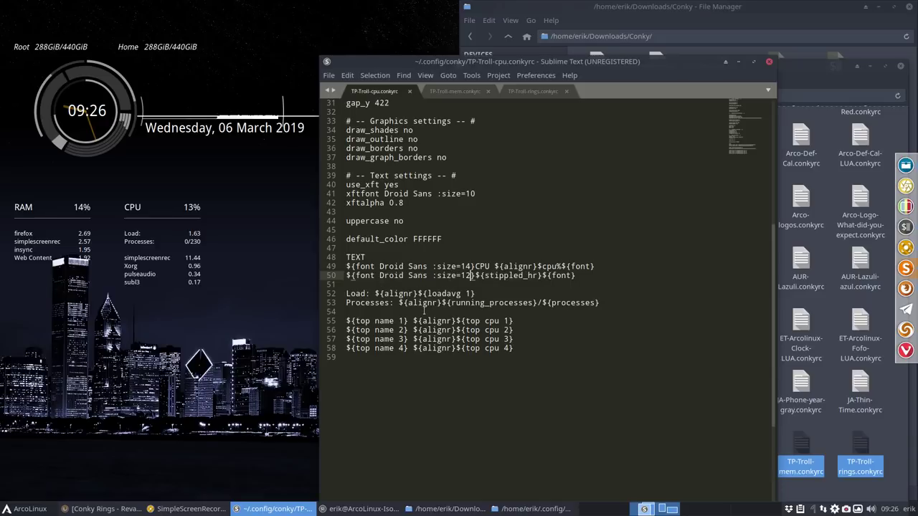
# Show the opening settings of TP-Troll-cpu.conkyrc and move the editor window farther away from the conkies.
pyautogui.click(484, 387)
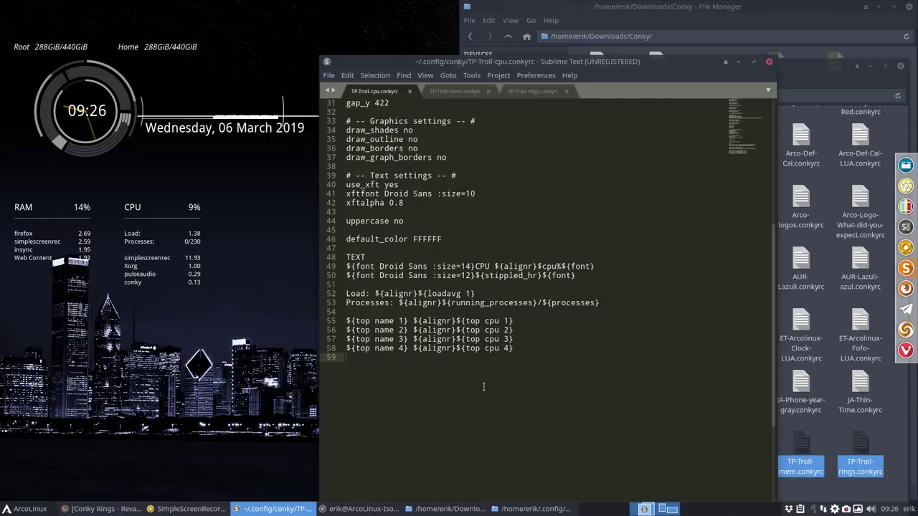
pyautogui.scroll(4, 483, 388)
pyautogui.scroll(3, 477, 387)
pyautogui.scroll(2, 477, 387)
pyautogui.scroll(1, 477, 386)
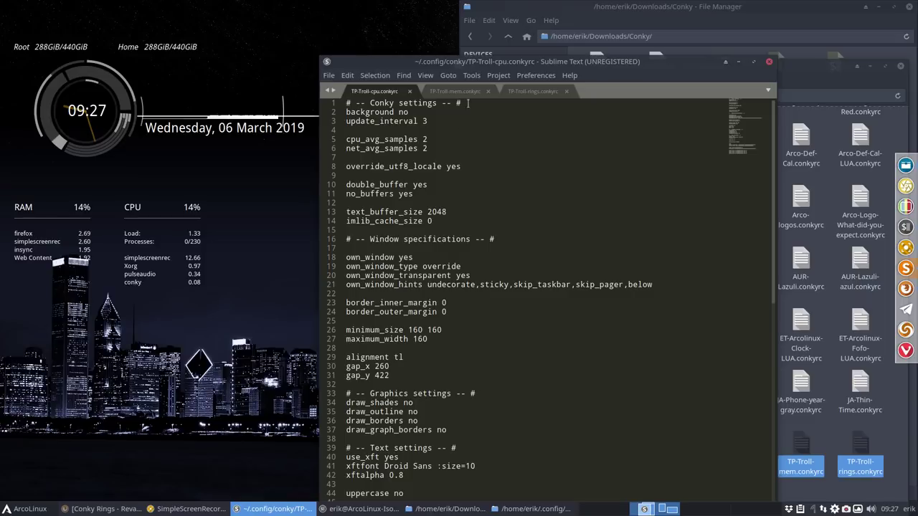
pyautogui.moveTo(495, 61); pyautogui.dragTo(565, 51)
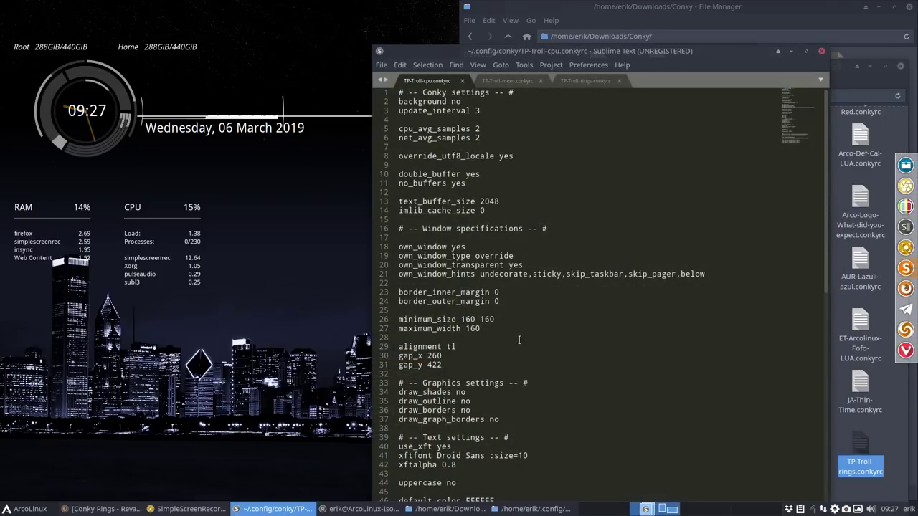